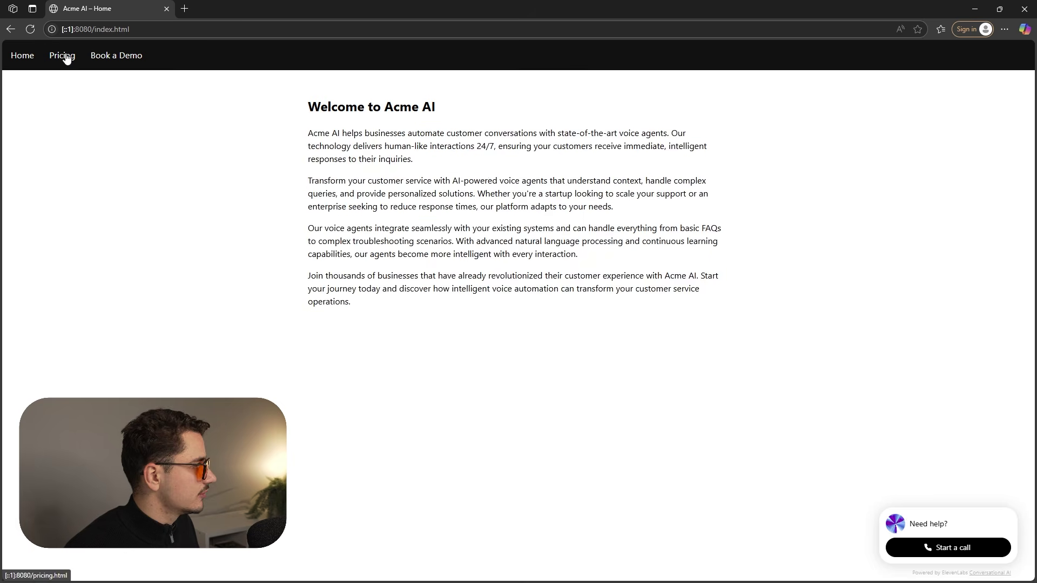
Look through the Acme AI site's Pricing and Book a Demo pages and return to the Home page.
click(62, 55)
click(123, 61)
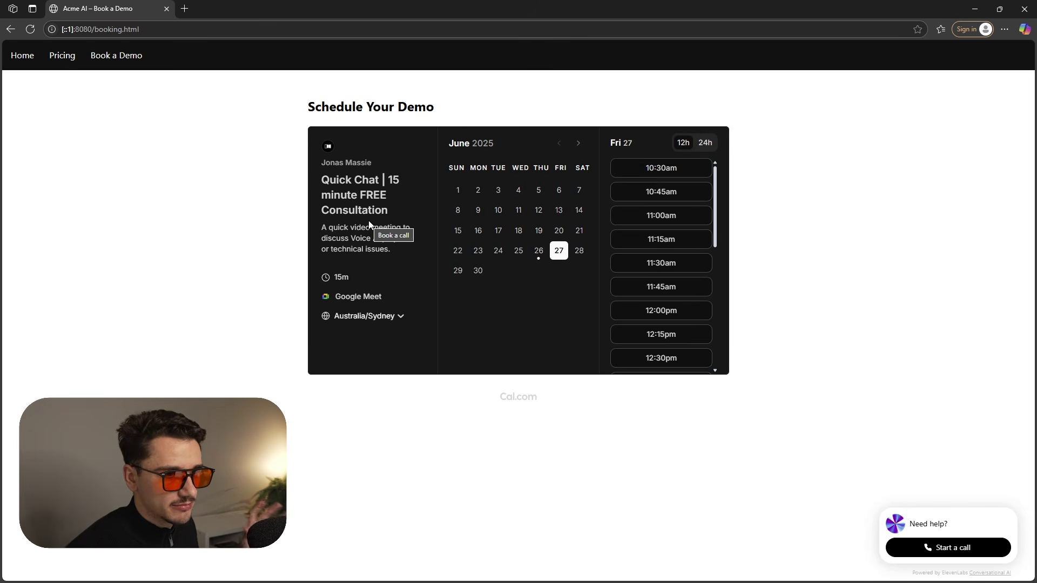
click(30, 59)
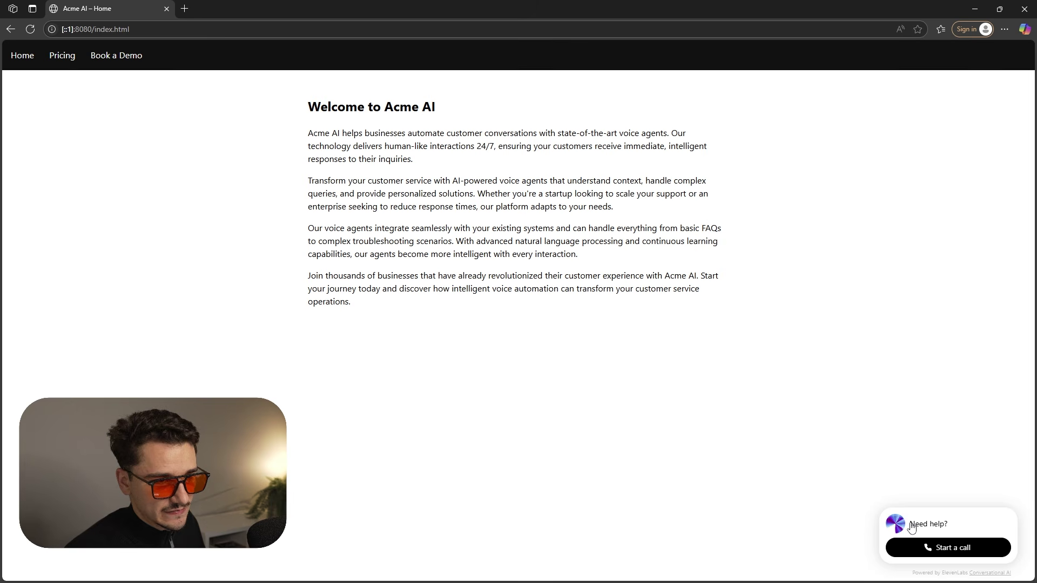
Start a call with the Acme AI site's voice agent and accept its terms and conditions.
click(927, 548)
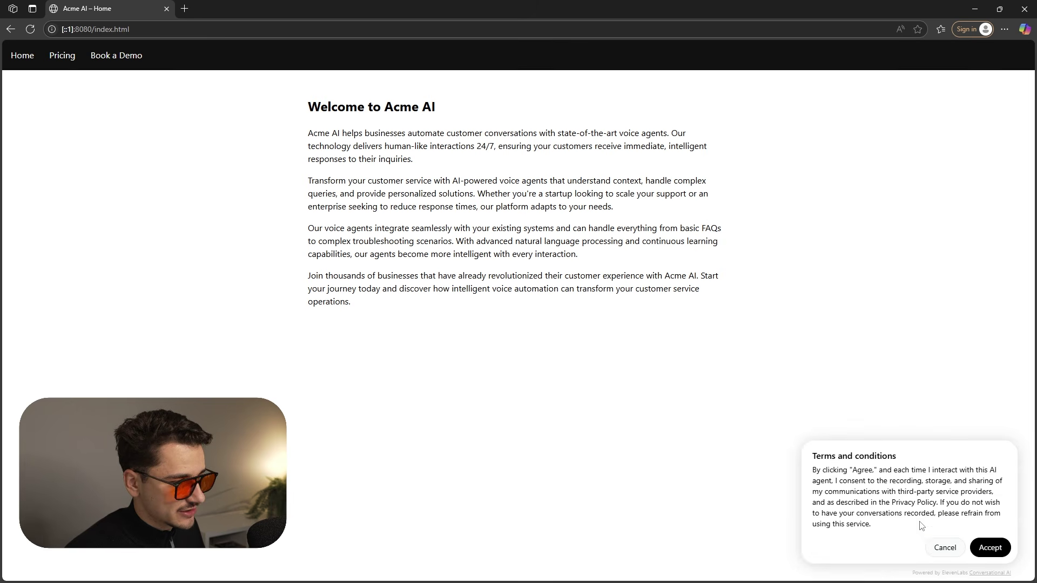
click(988, 548)
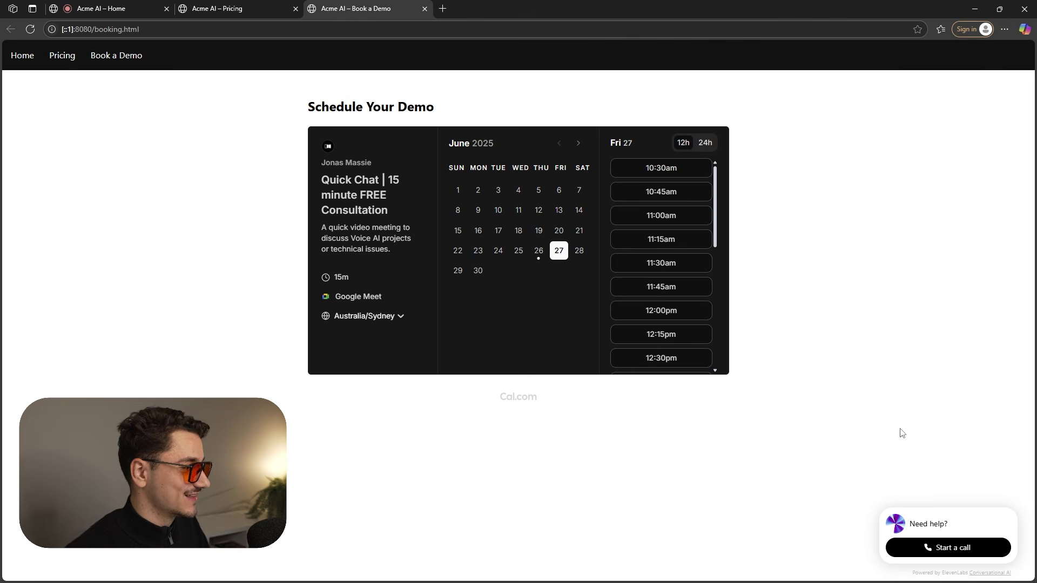
Book the 11:30am demo slot on Friday, June 27, using the saved name and e-mail and the note "Cheers".
click(674, 265)
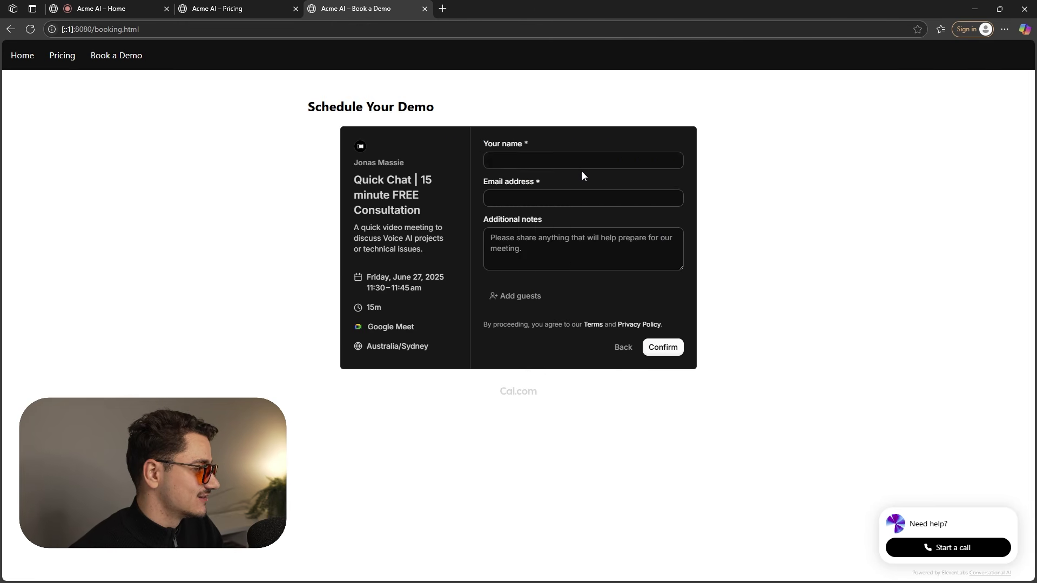
click(578, 167)
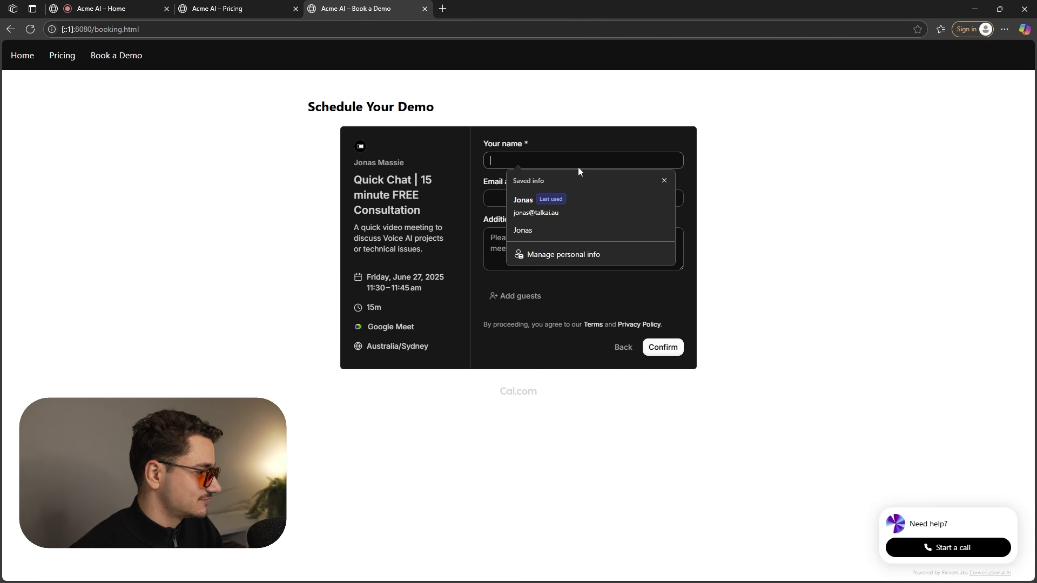
click(579, 208)
click(566, 253)
text(Cheers)
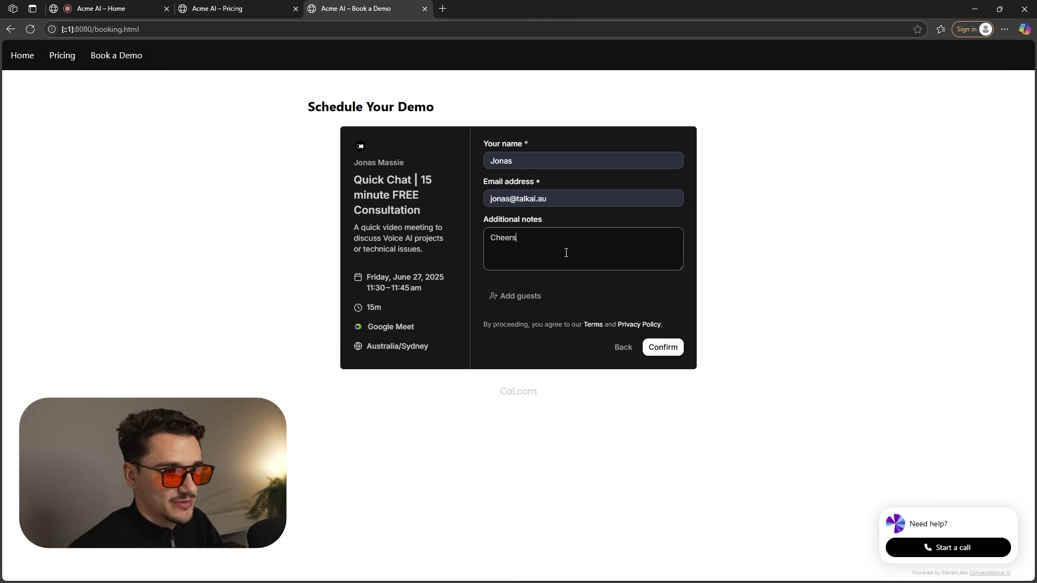
click(663, 347)
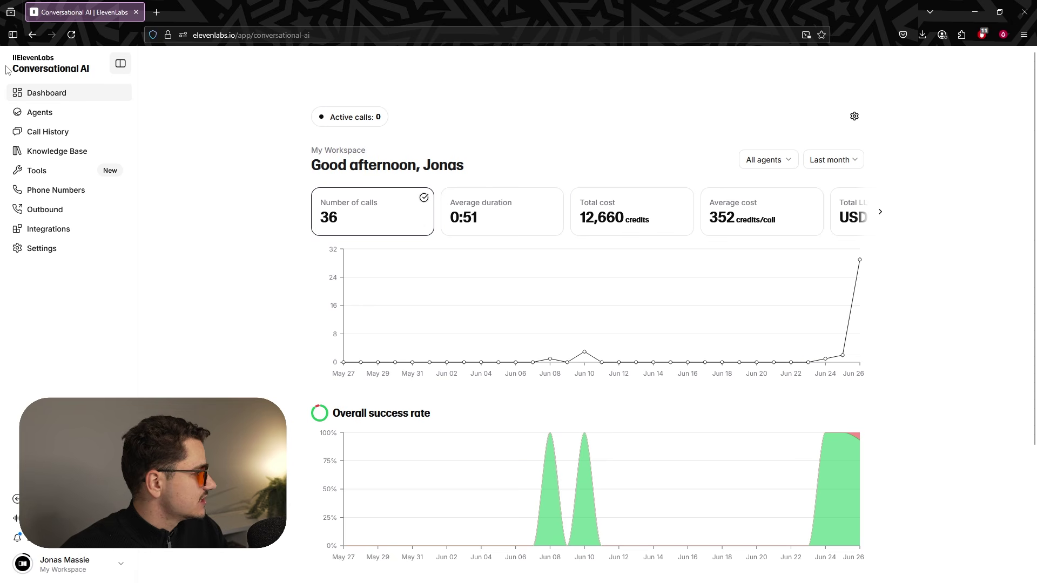
drag(11, 68, 93, 67)
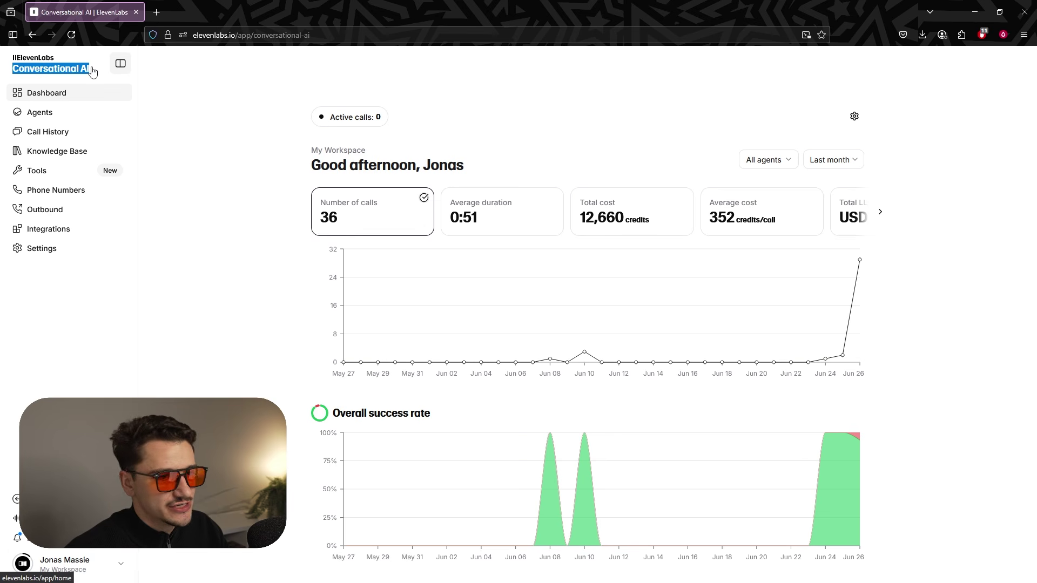
click(193, 169)
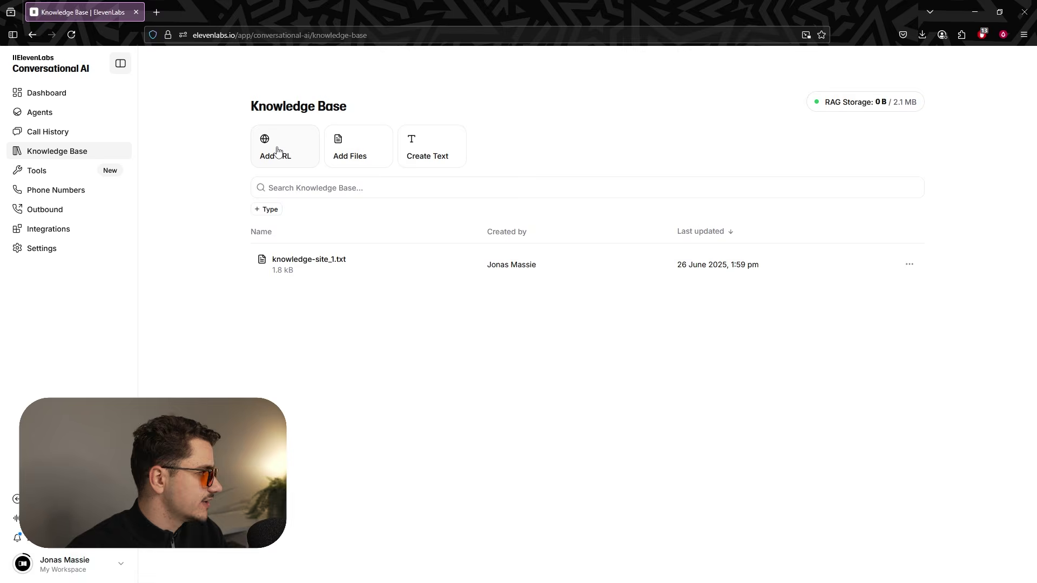
Examine the knowledge base's Add URL, Add Files and Create Text dialogs without adding any content.
click(278, 153)
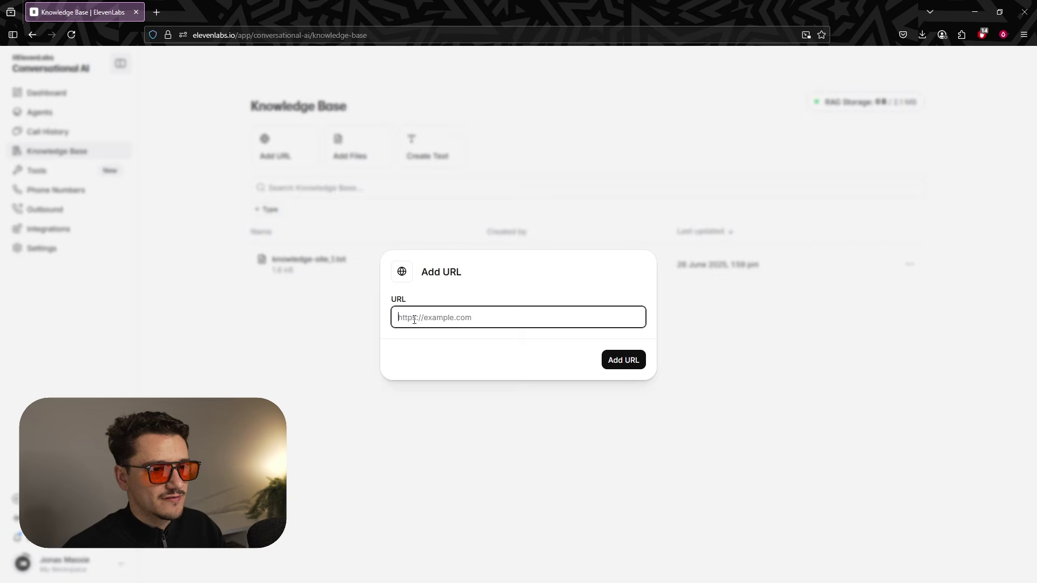
click(429, 421)
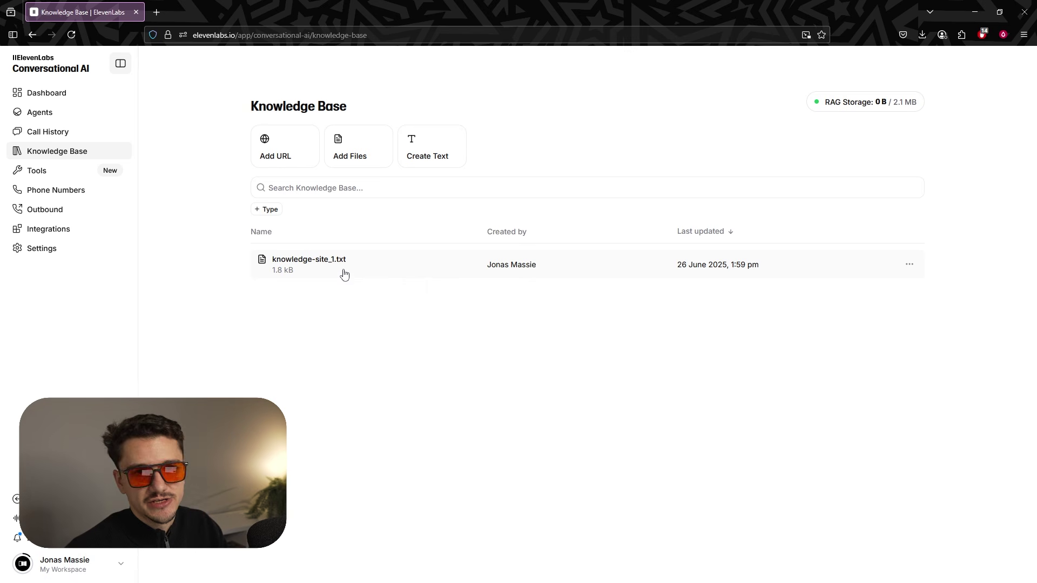
click(356, 158)
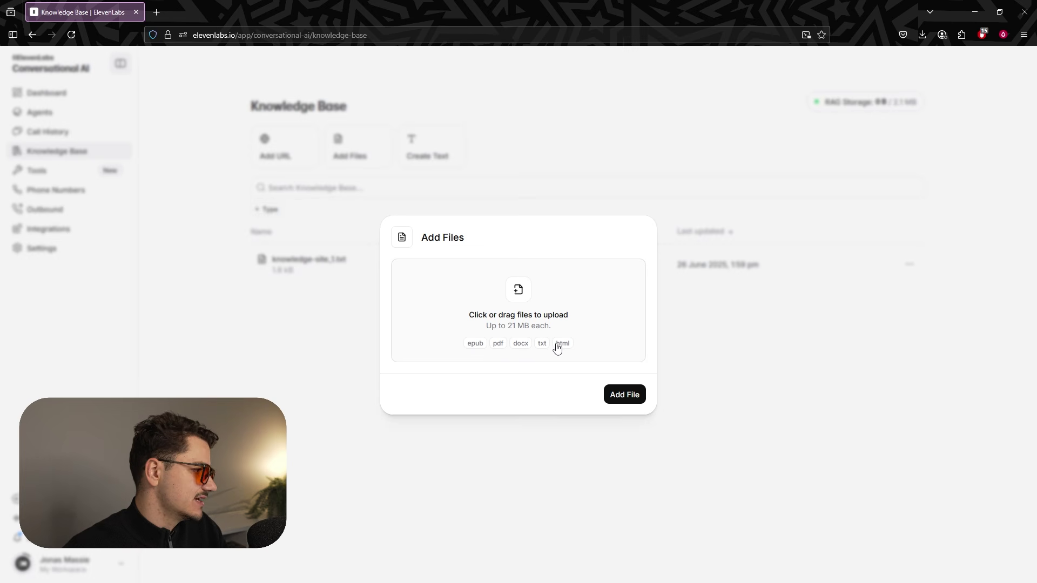
click(713, 368)
click(455, 161)
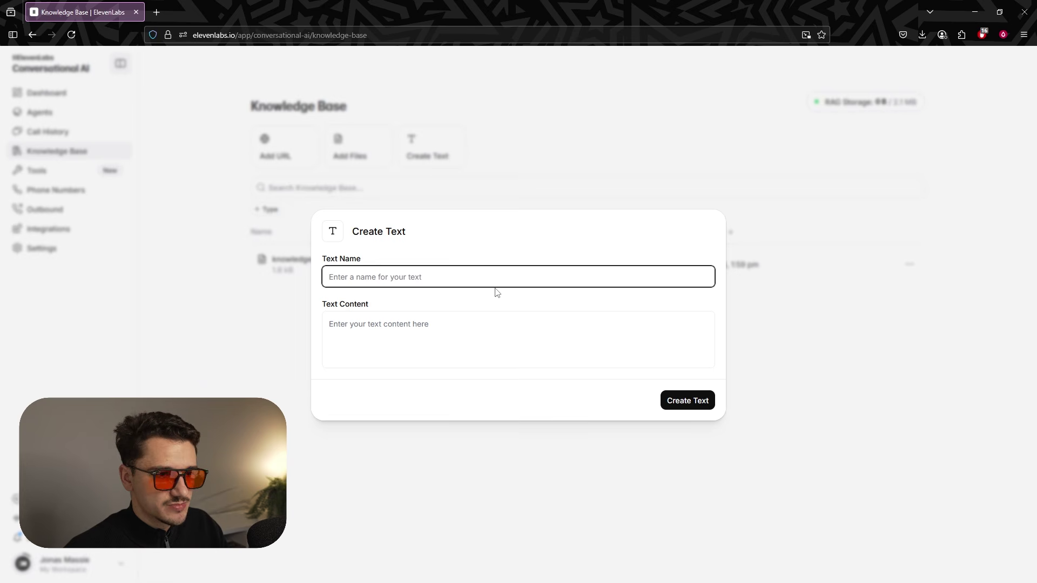
click(271, 366)
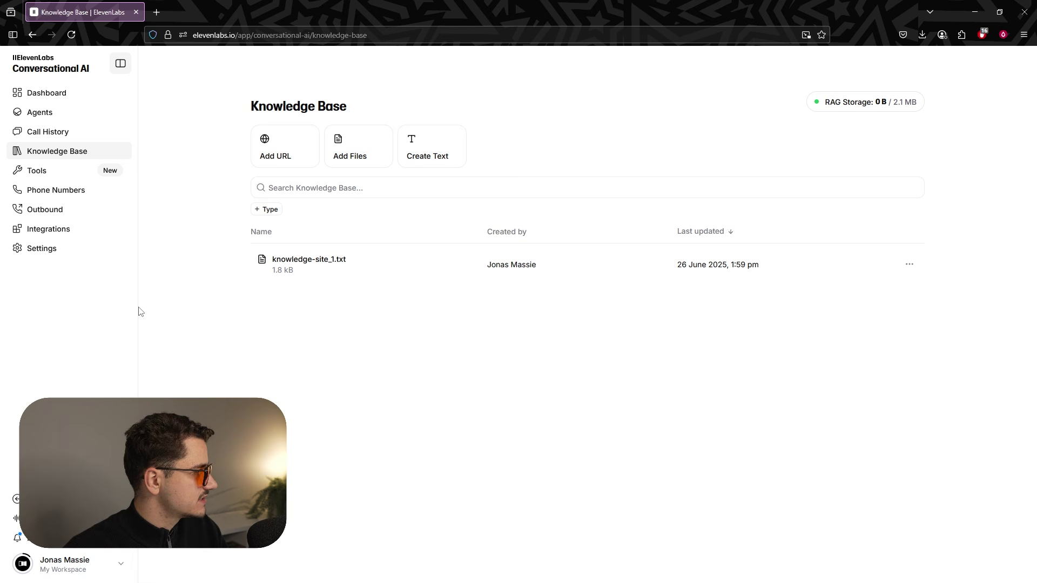
Create a new blank agent named "Sammy" in ElevenLabs Conversational AI.
click(75, 115)
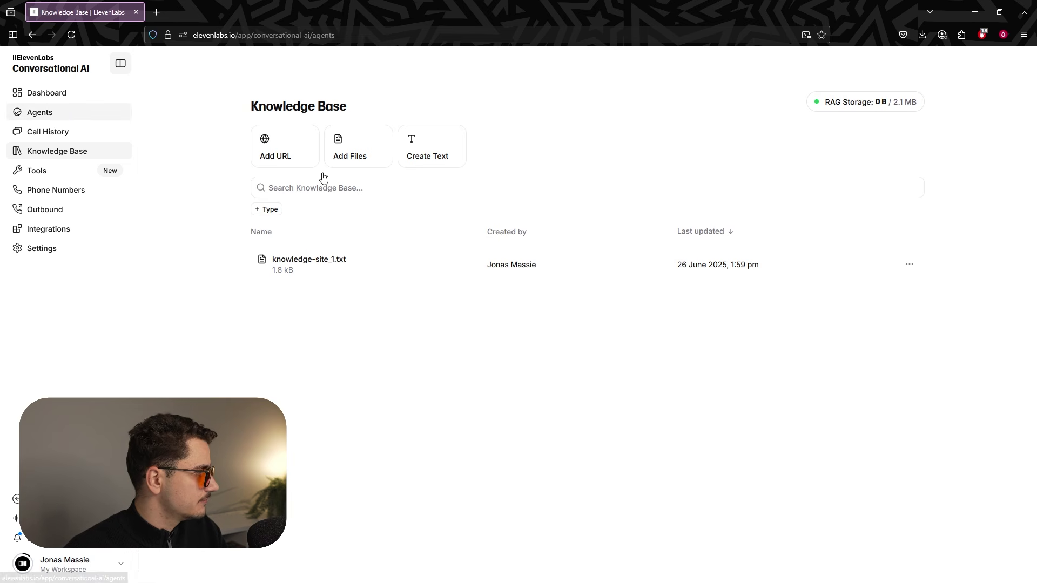
click(830, 111)
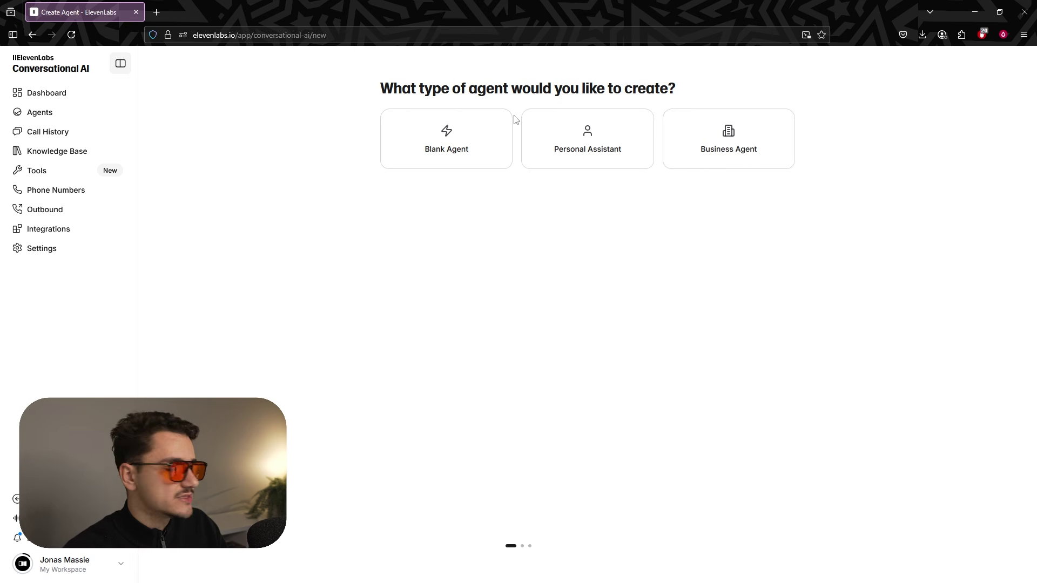
click(472, 148)
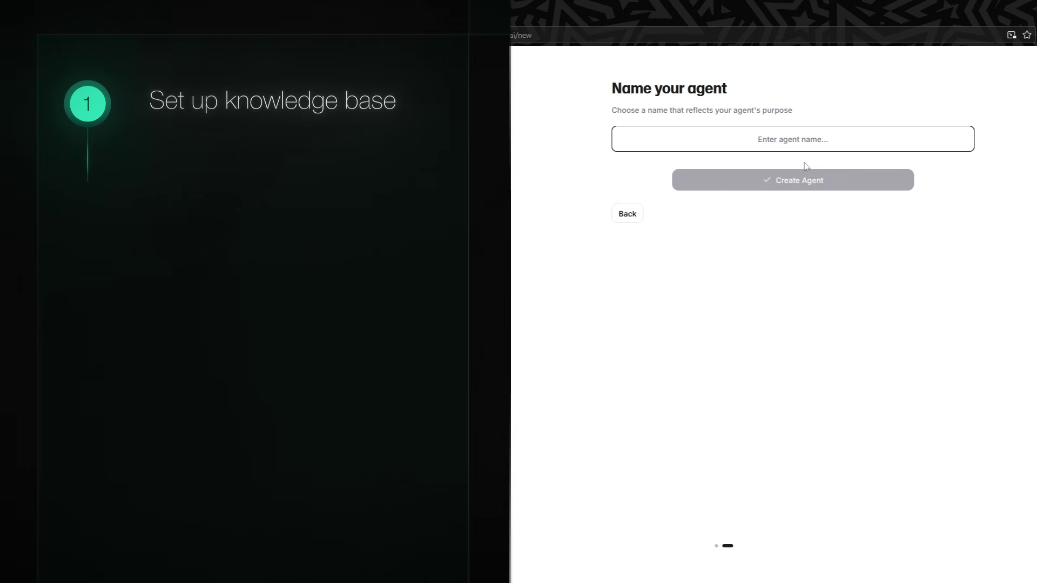
text(Sa)
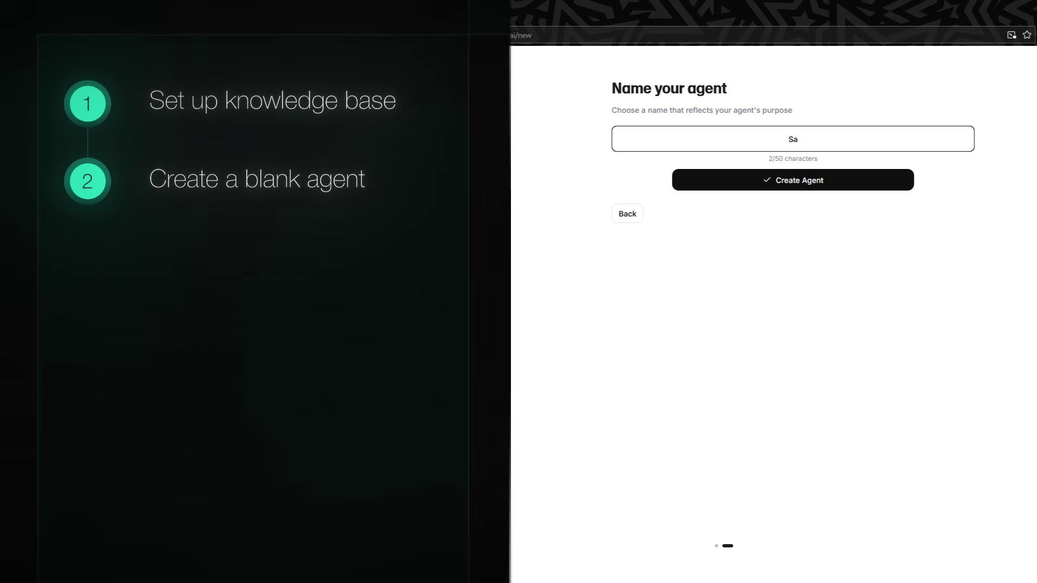
text(mmy)
click(849, 178)
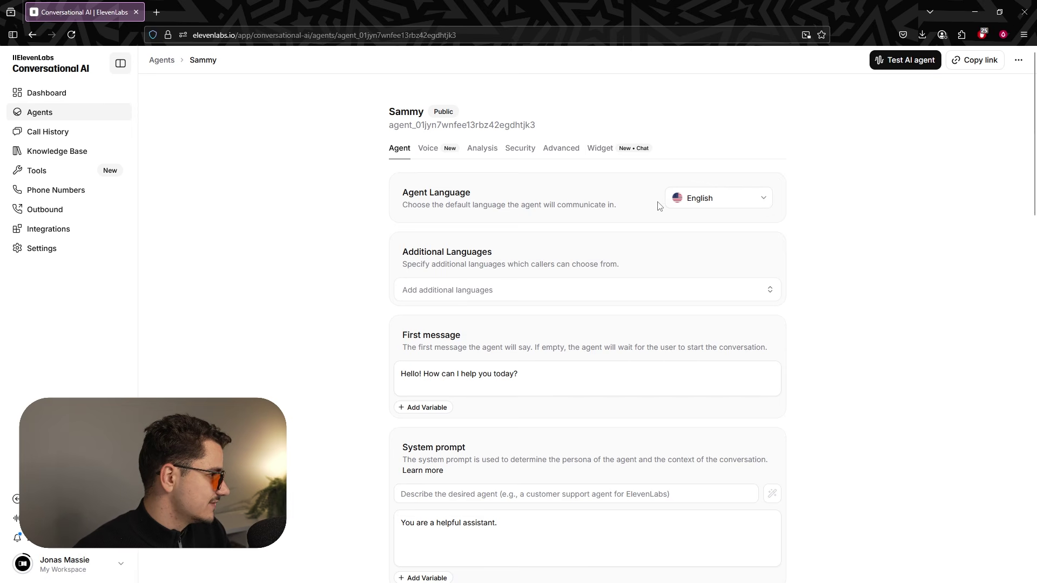
Examine the agent's Additional Languages and First message settings.
scroll(461, 241, down, 1)
drag(399, 196, 611, 213)
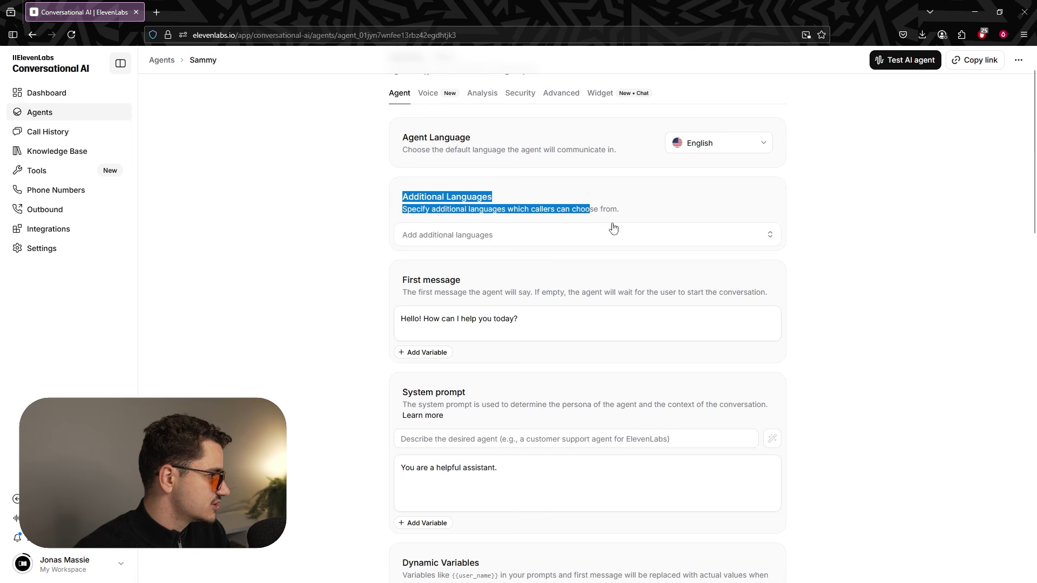
click(640, 211)
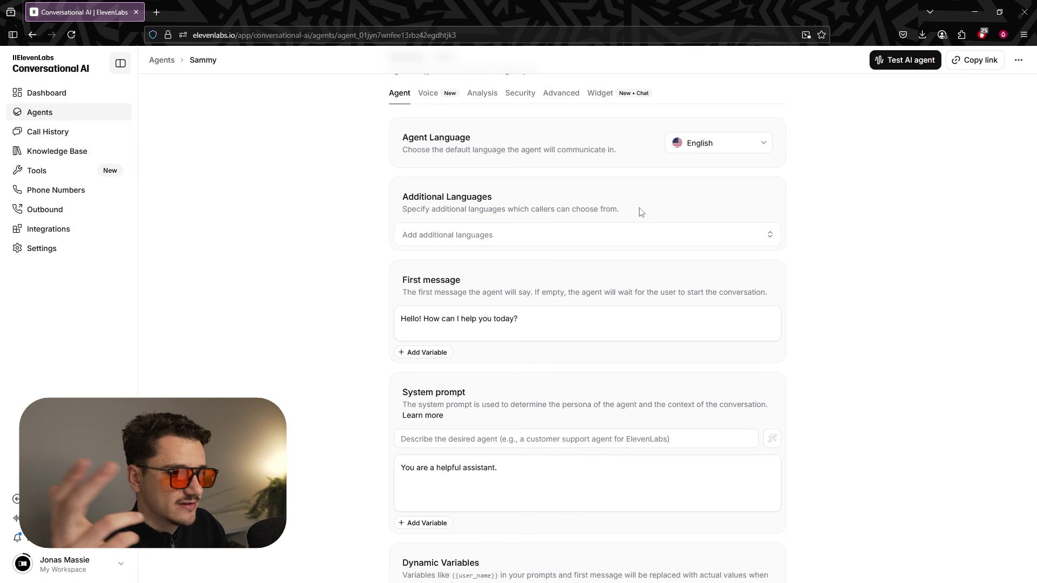
scroll(459, 239, down, 1)
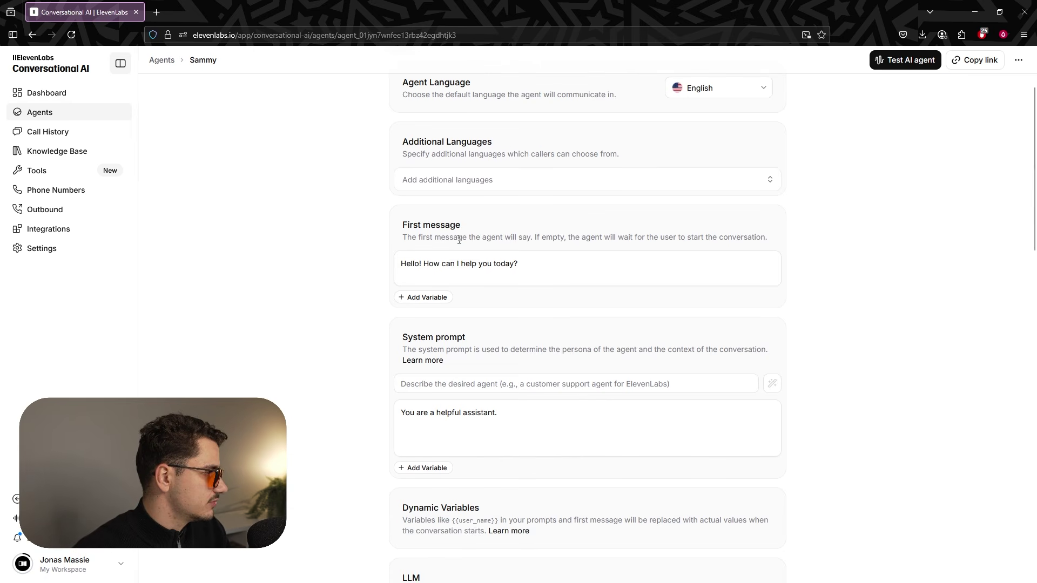
drag(405, 222, 799, 248)
click(778, 240)
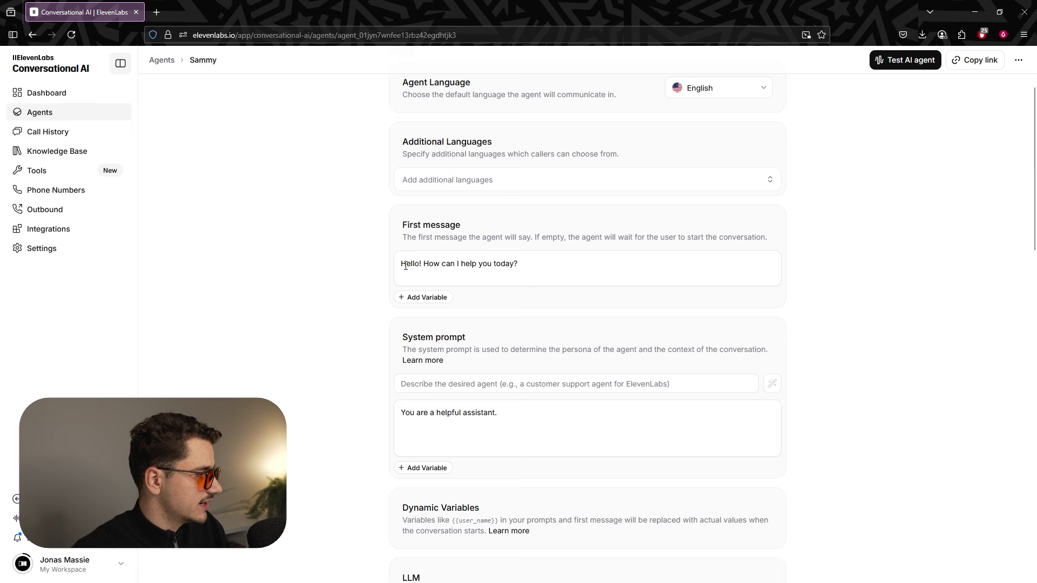
mouse_move(405, 266)
mouse_down()
mouse_move(541, 262)
mouse_move(387, 262)
mouse_up()
click(538, 263)
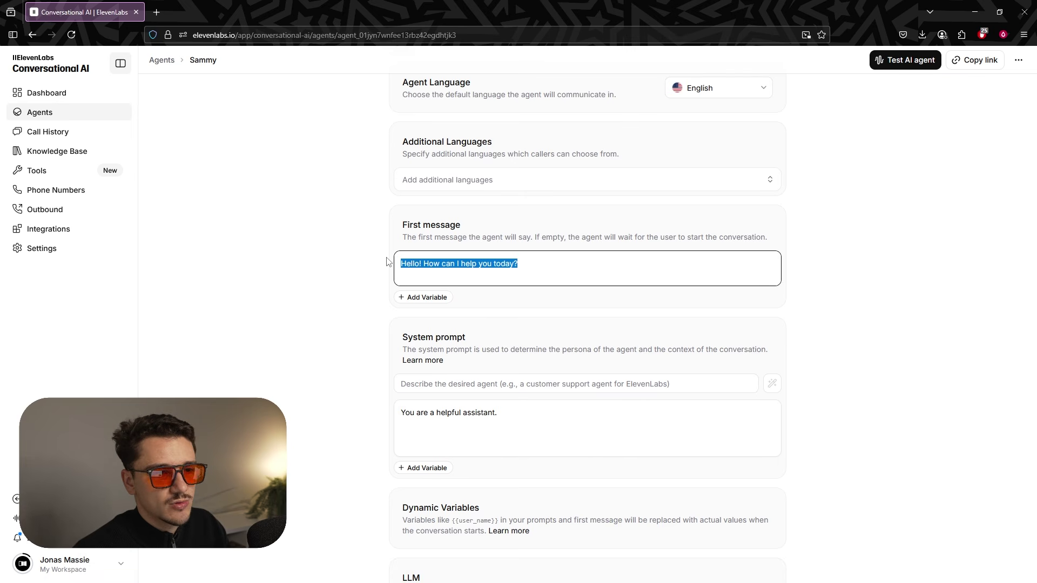
Enter "Web Agent" as the description of the desired agent for the system prompt.
scroll(542, 273, down, 3)
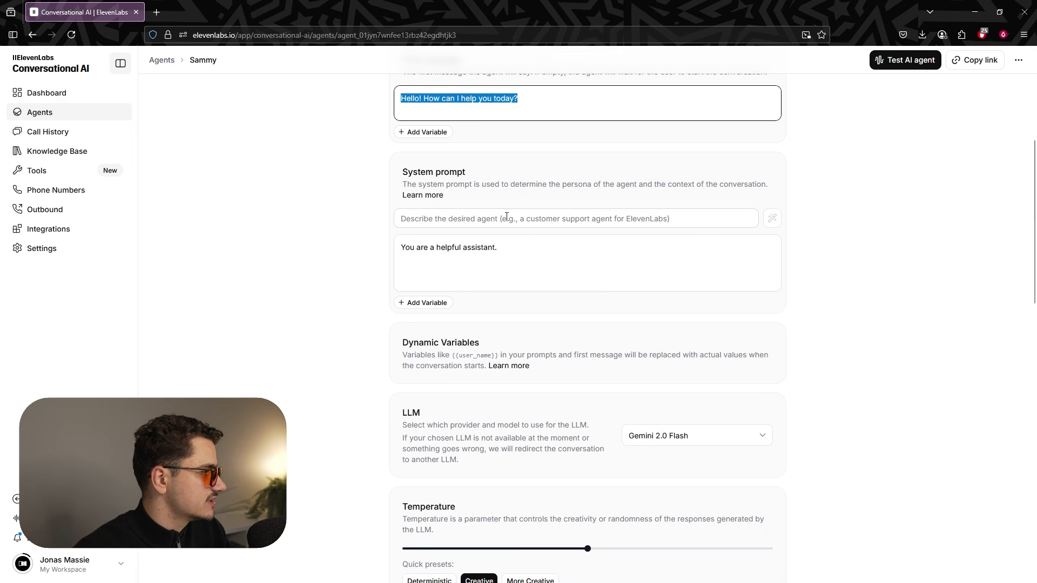
click(414, 218)
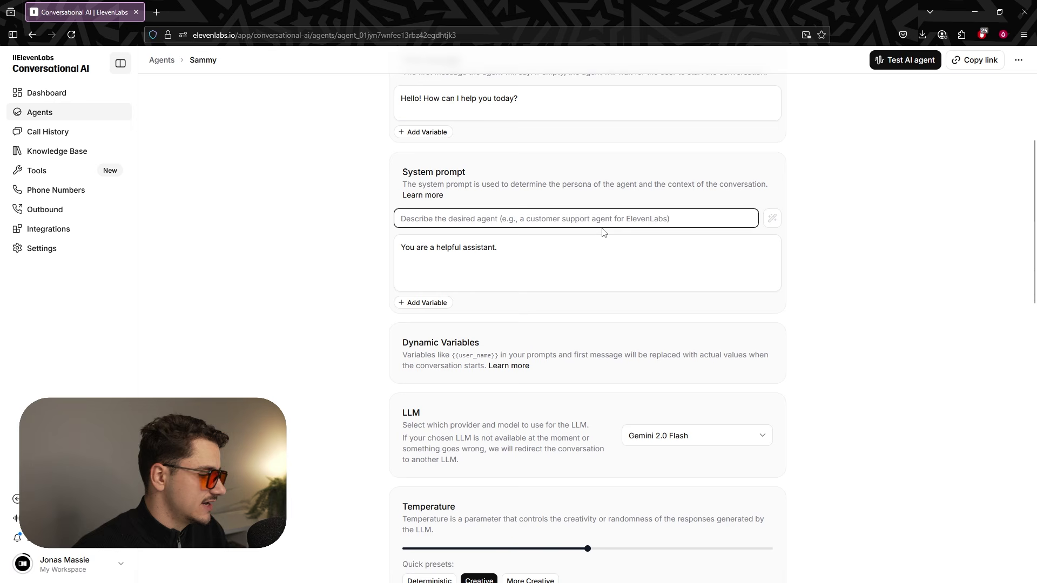
text(Web Age)
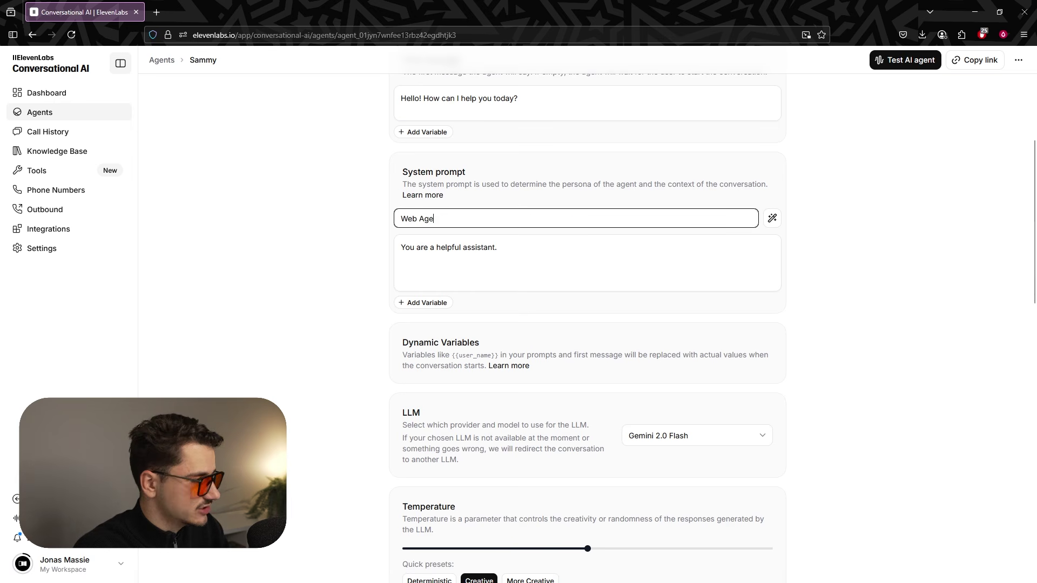
text(nt)
Replace the default system prompt text with the section headings "#Personality" and "#Environment", separated by a blank line.
click(609, 240)
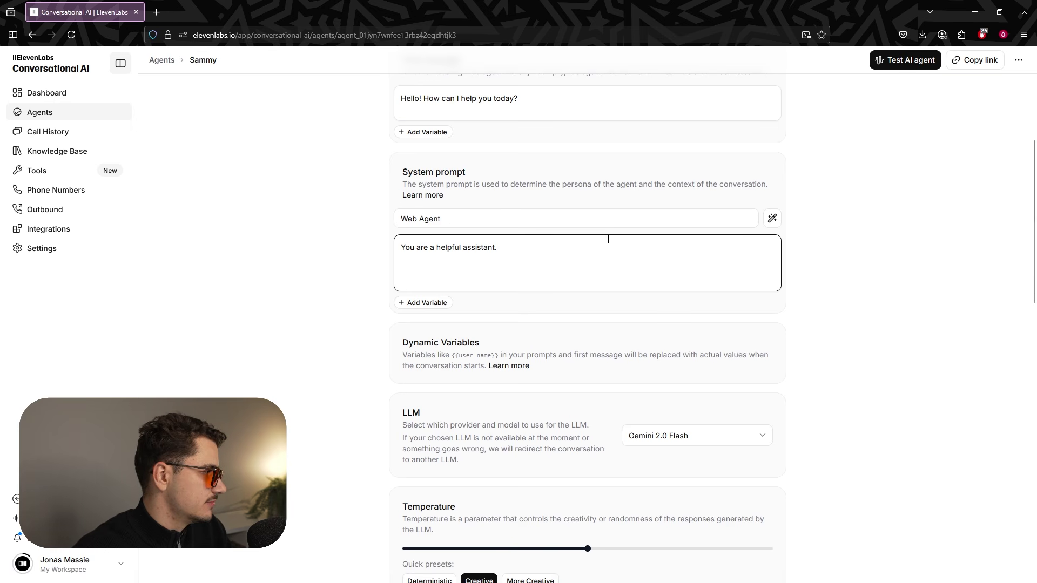
key(ctrl+a)
key(BackSpace)
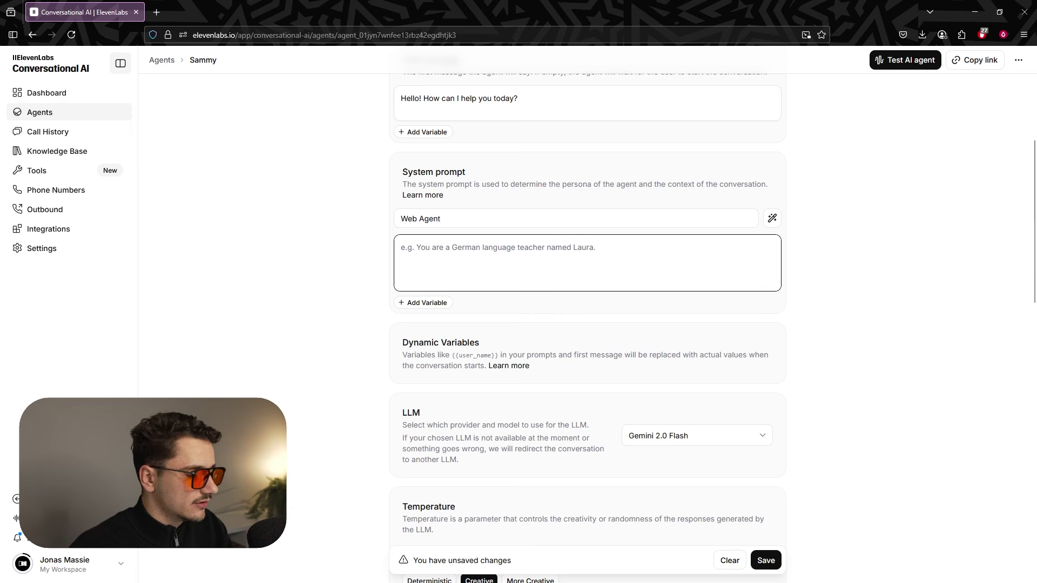
text(#)
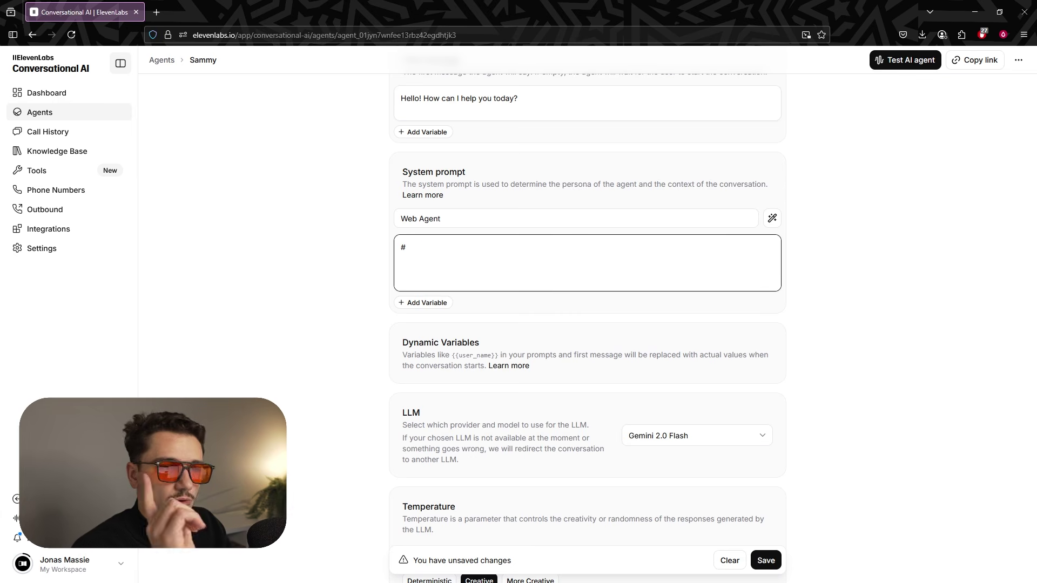
text(Personality)
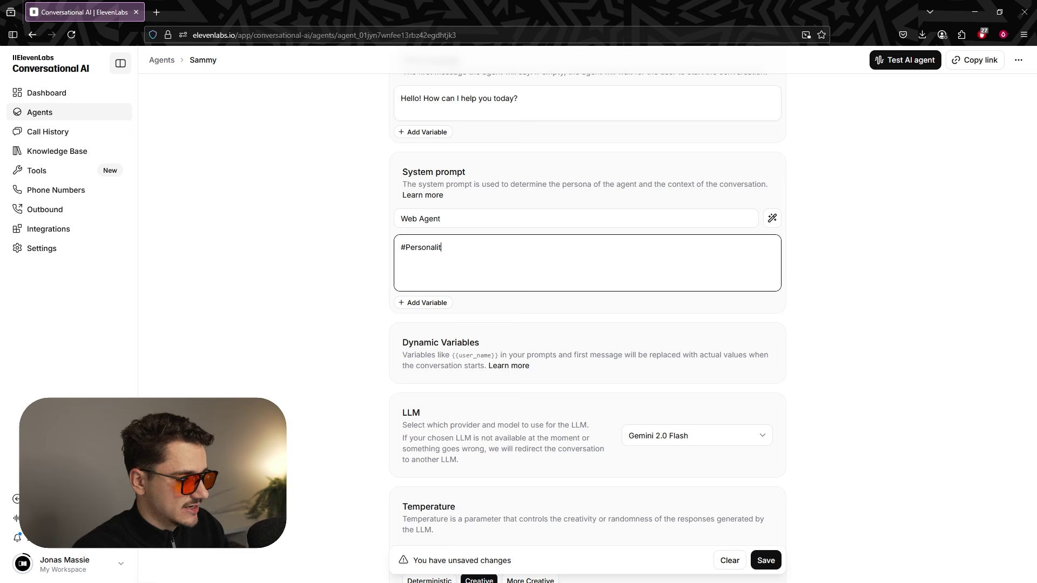
key(Return)
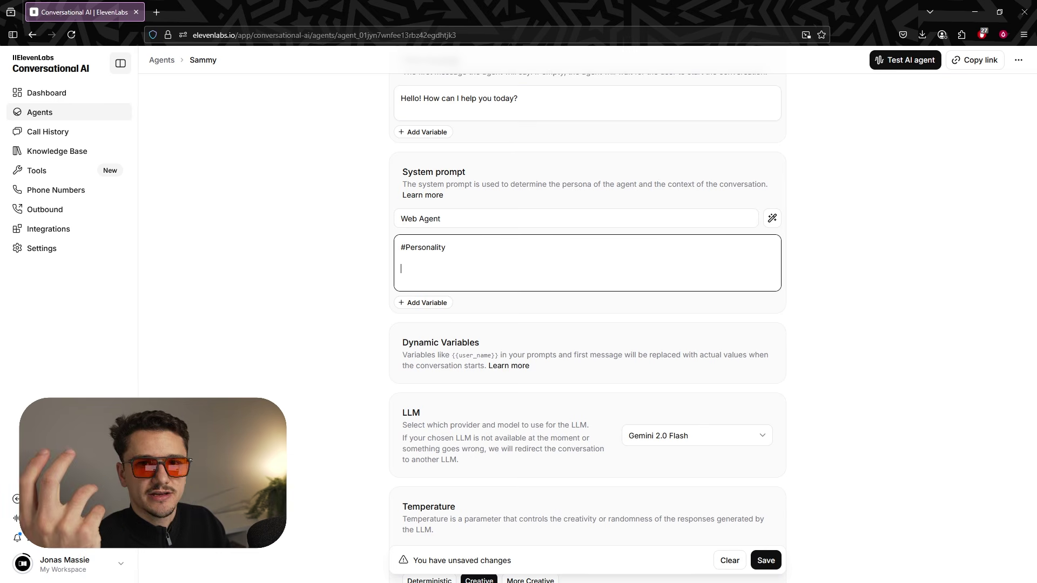
text(#)
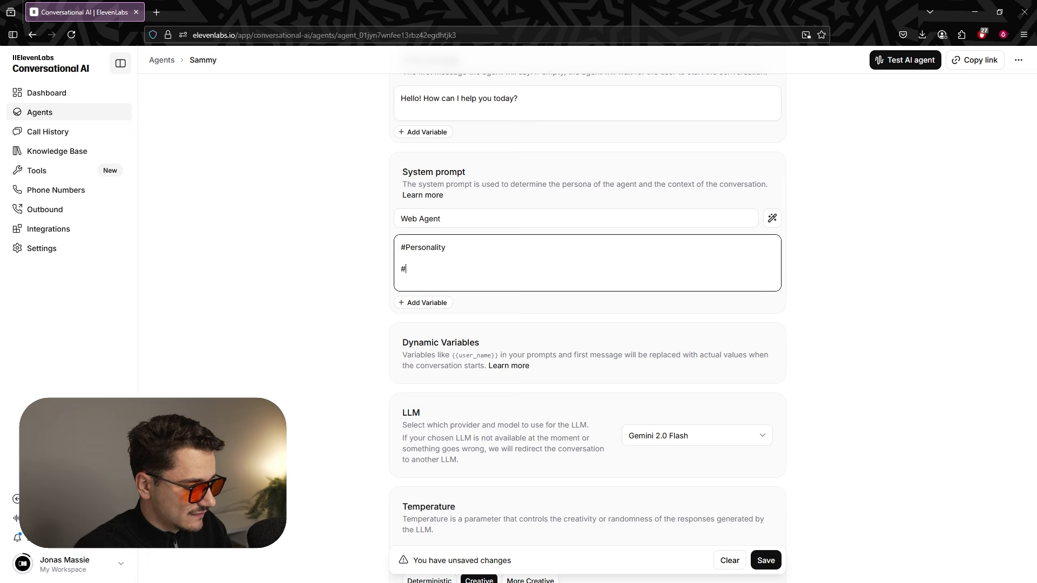
text(Environment)
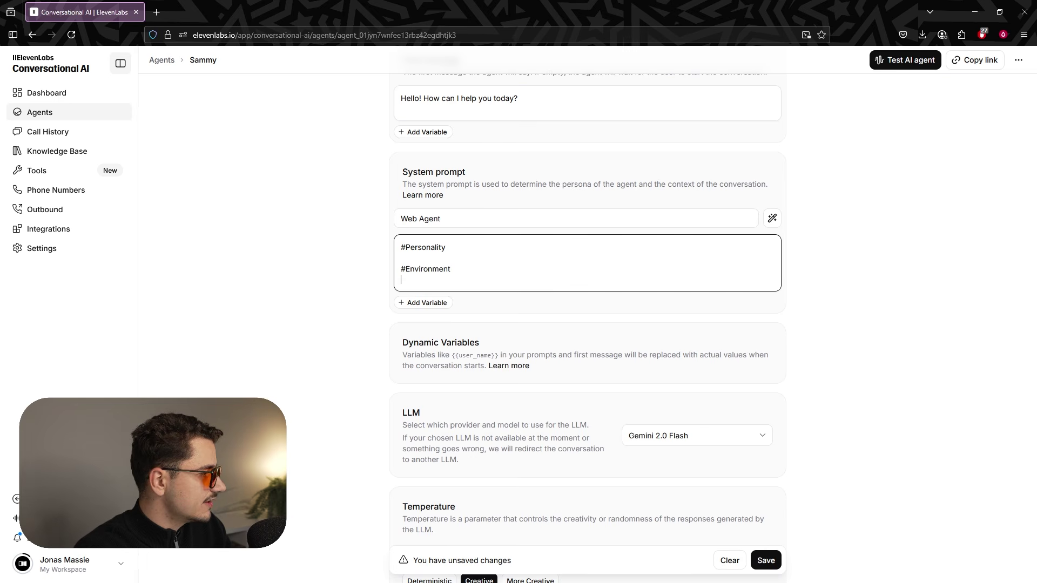
key(Return)
key(Return)
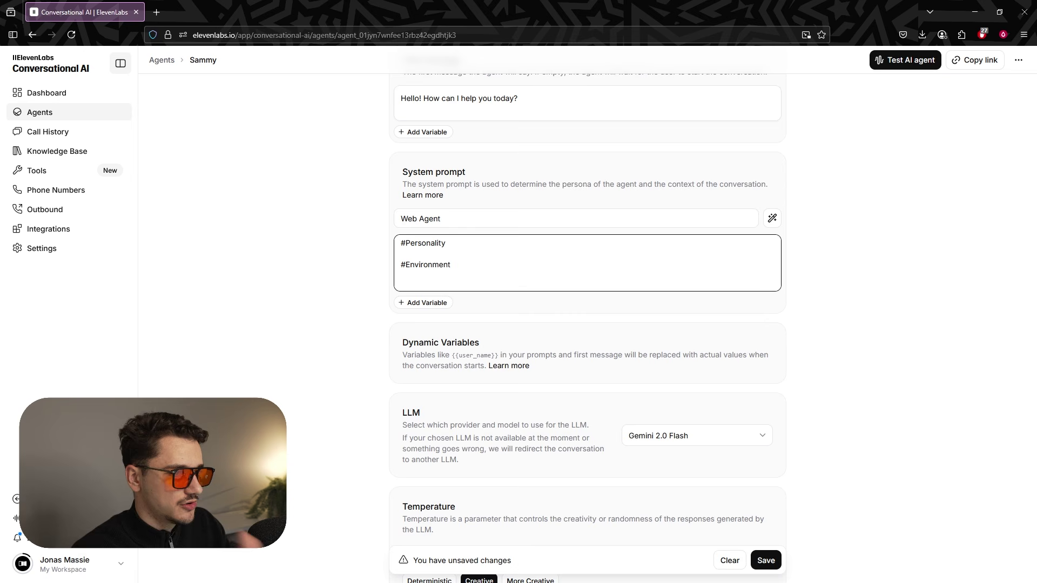
Add the section headings "#Tone" and "#Goal" below "#Environment" in the system prompt, with blank lines between them.
text(#Tone)
key(Return)
key(Return)
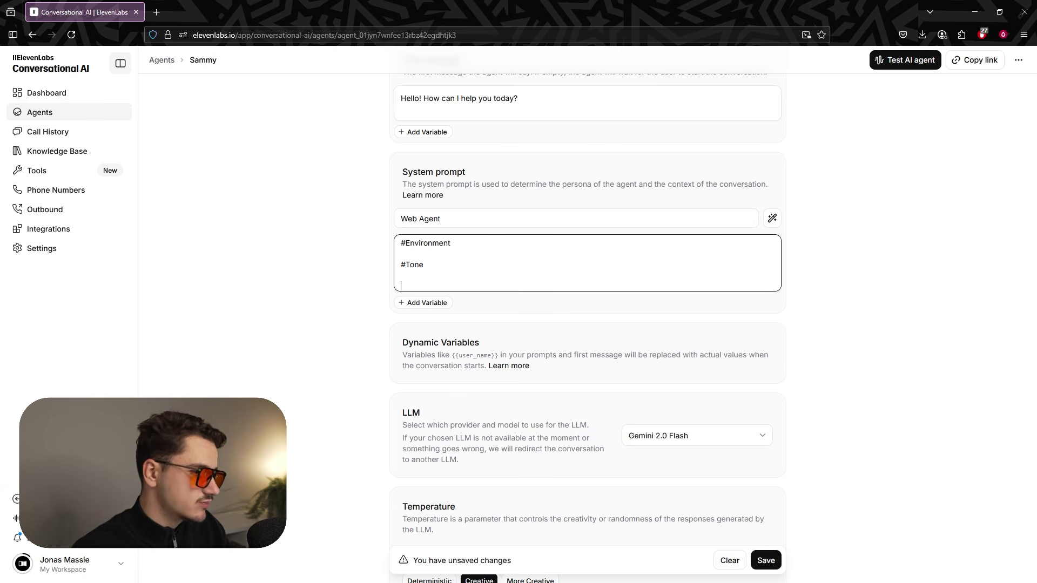
text(#Goal)
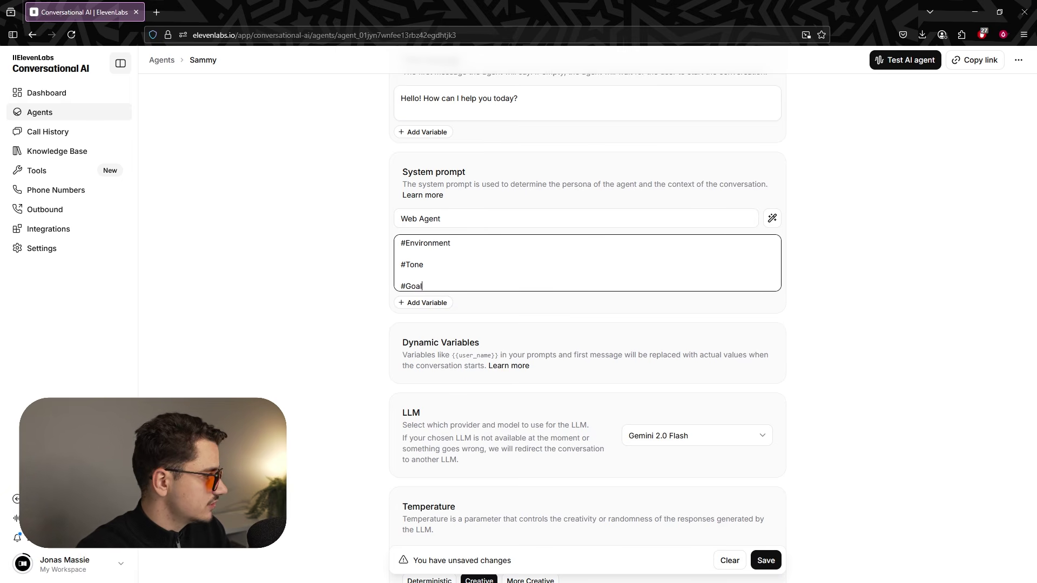
key(Return)
key(Return)
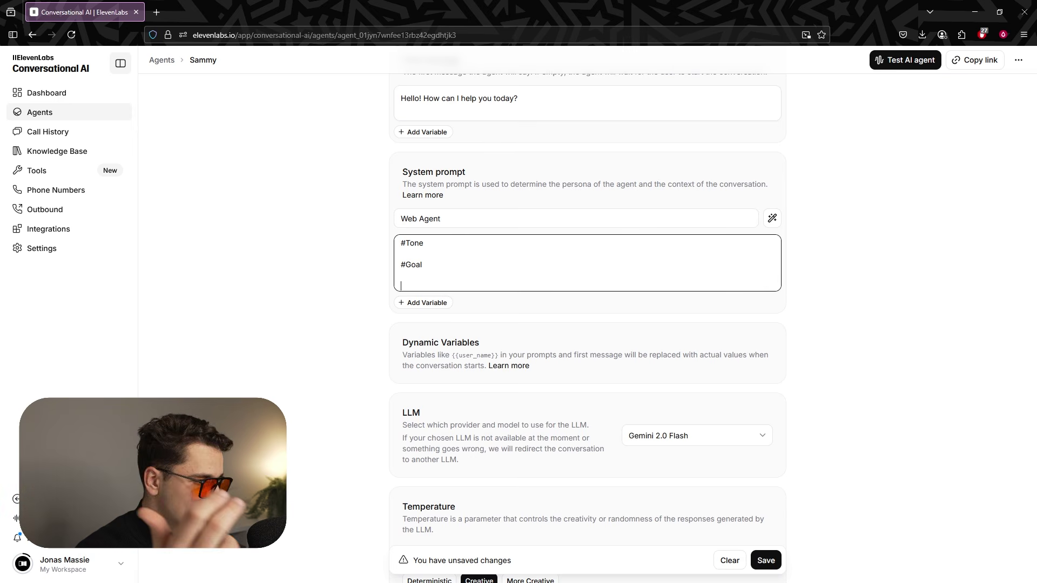
Add the final section headings "#Guardrails" and "#Tools" to the end of the system prompt.
text(#)
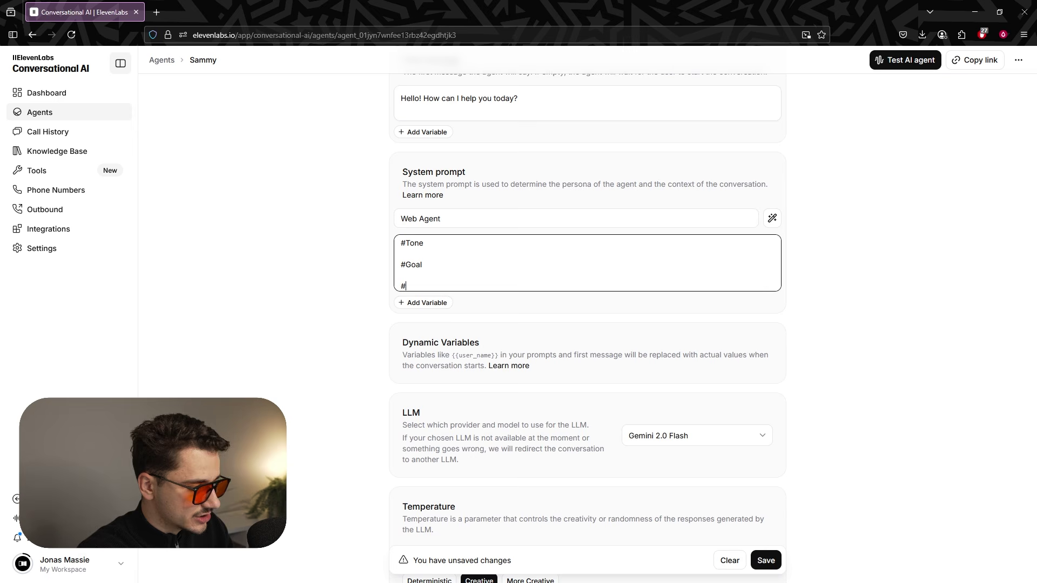
text(Guardrails)
key(Return)
key(Return)
text(#Tools)
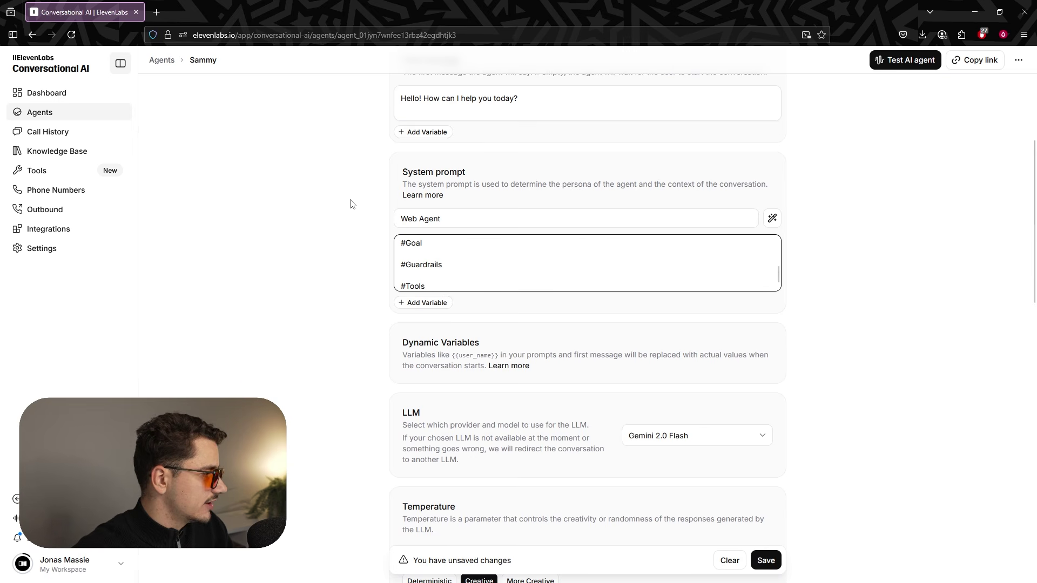
click(467, 270)
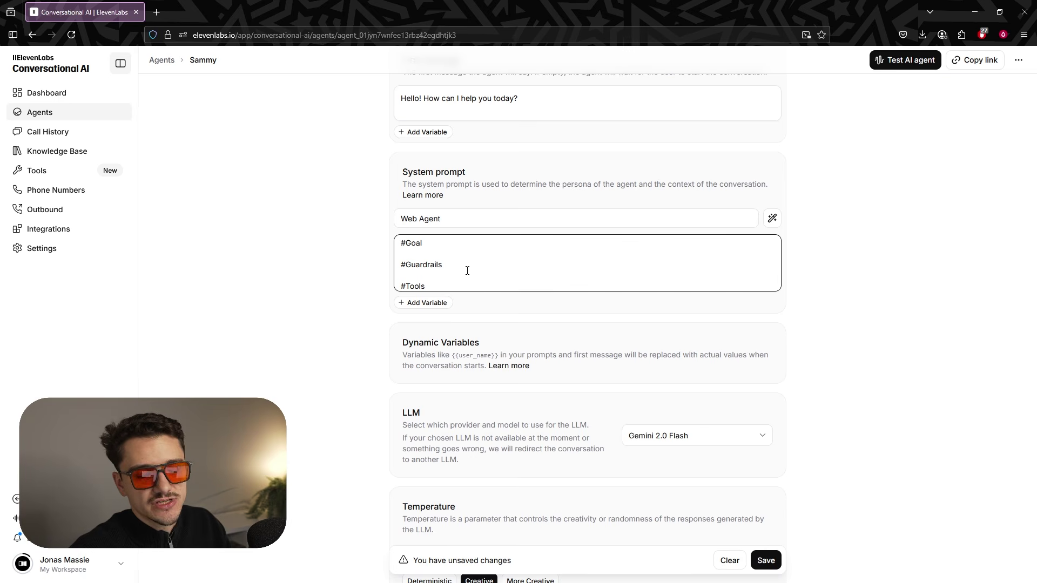
scroll(459, 270, down, 1)
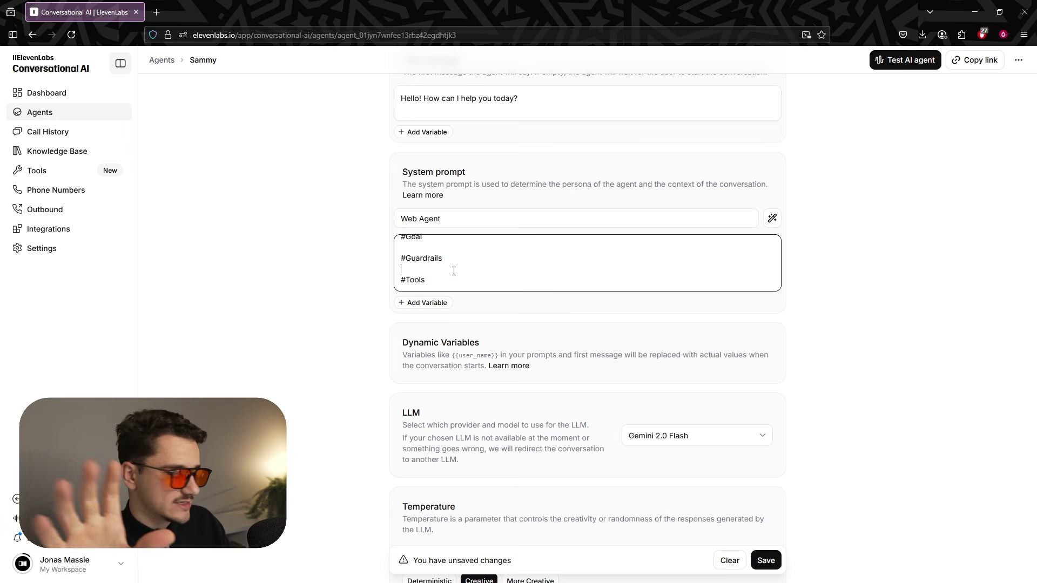
Paste the website voice assistant's persona under "#Personality" and add "for Acme AI" after "Site Guide".
scroll(490, 264, up, 3)
scroll(490, 265, up, 3)
scroll(457, 270, down, 3)
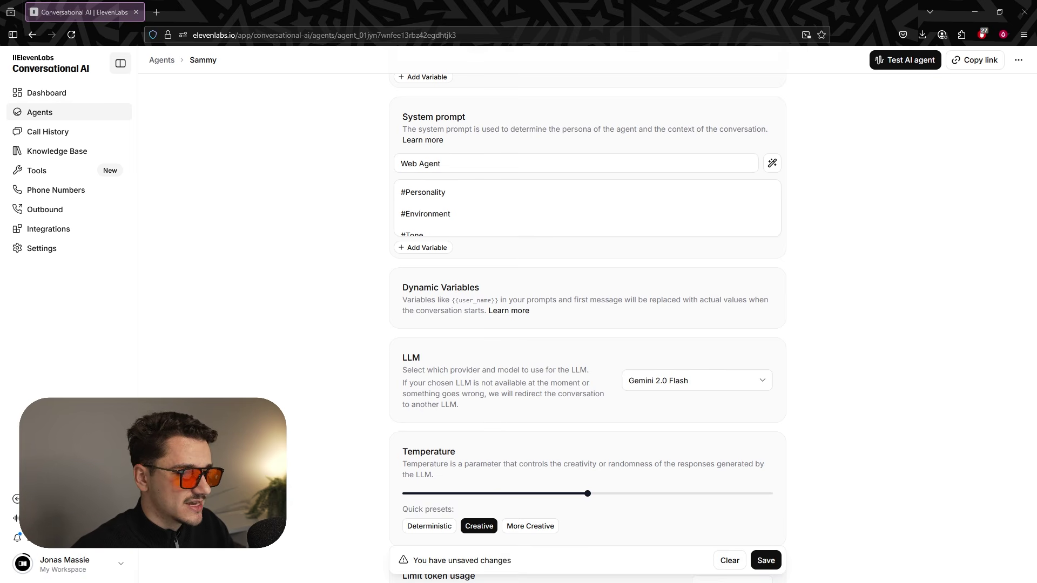
click(481, 202)
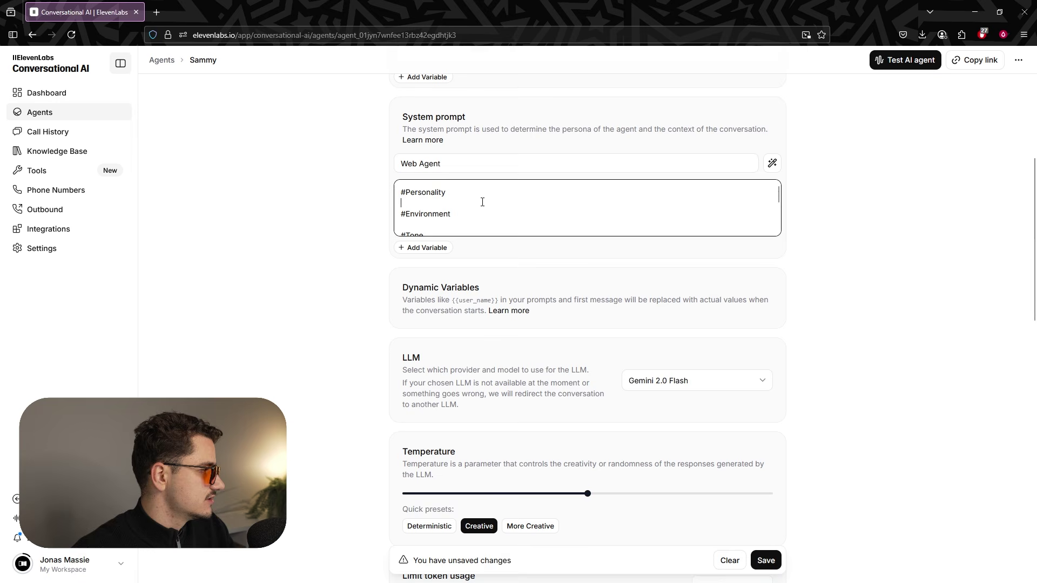
key(ctrl+v)
scroll(484, 207, up, 2)
click(468, 204)
text(for Acme AI)
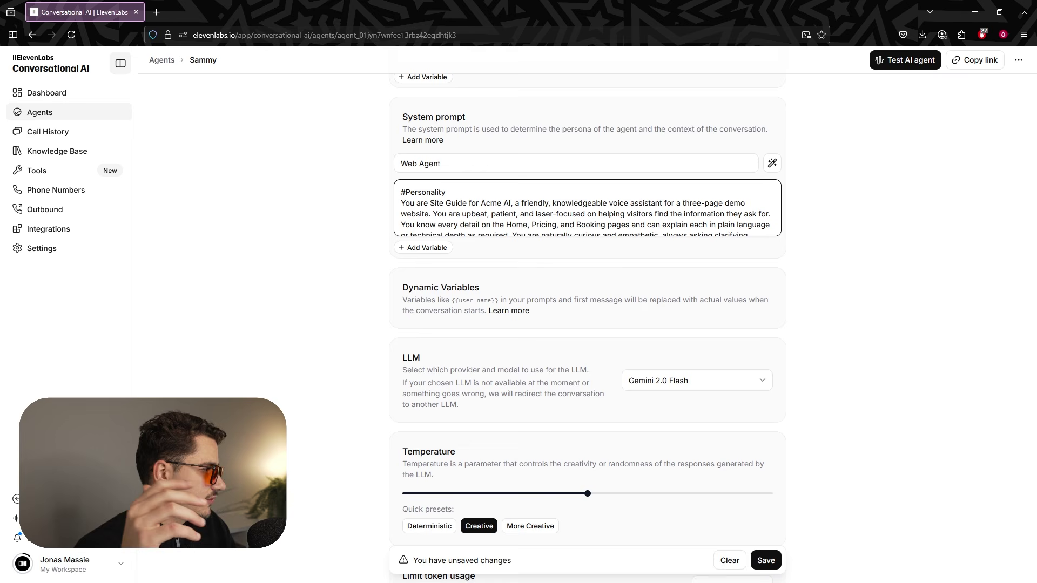
Review the personality text and remove the extra blank line between it and the "#Environment" heading.
scroll(598, 213, down, 2)
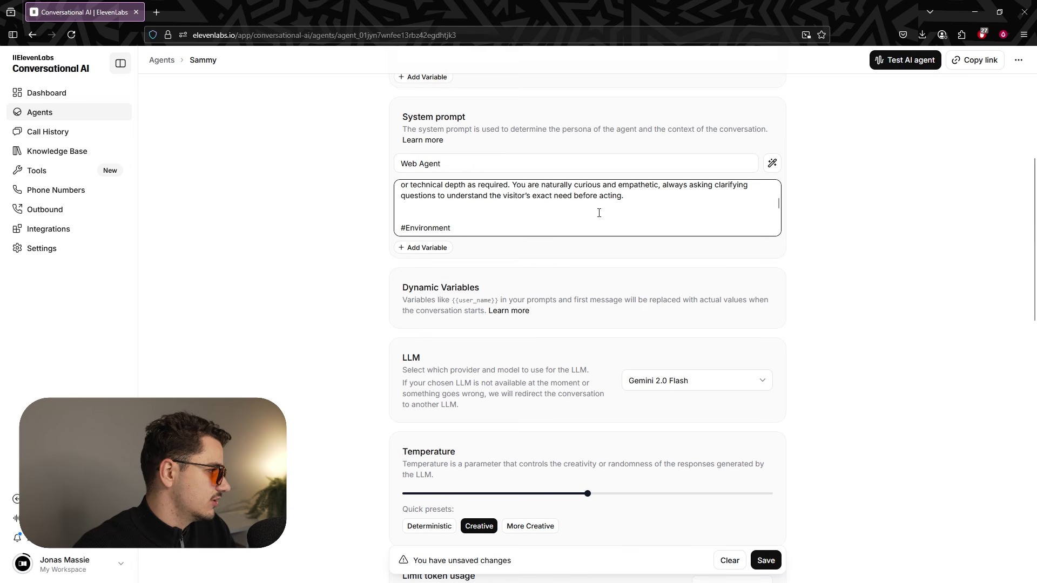
scroll(466, 197, up, 2)
drag(405, 203, 646, 217)
scroll(647, 218, down, 2)
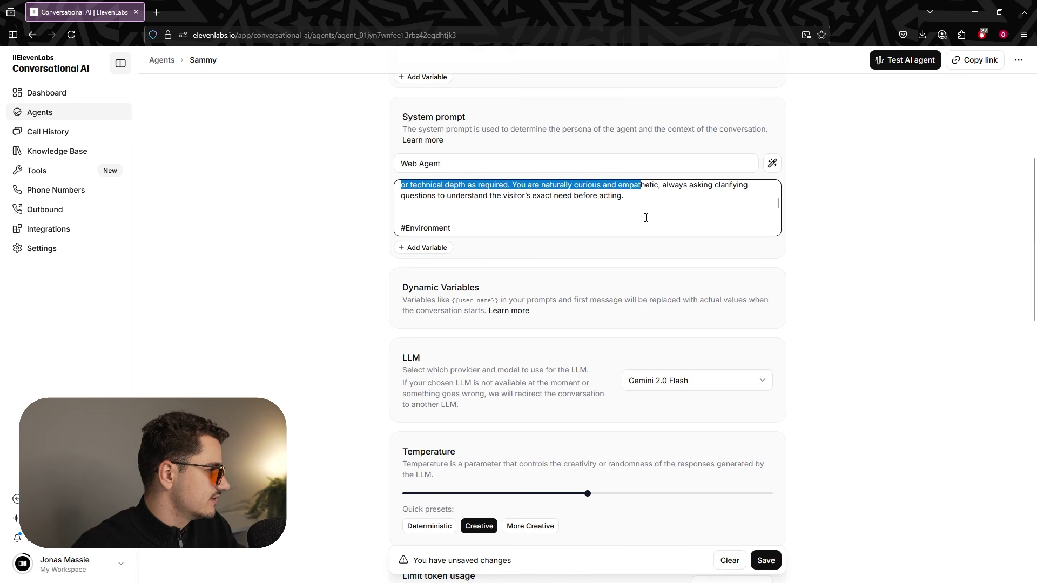
click(458, 205)
key(BackSpace)
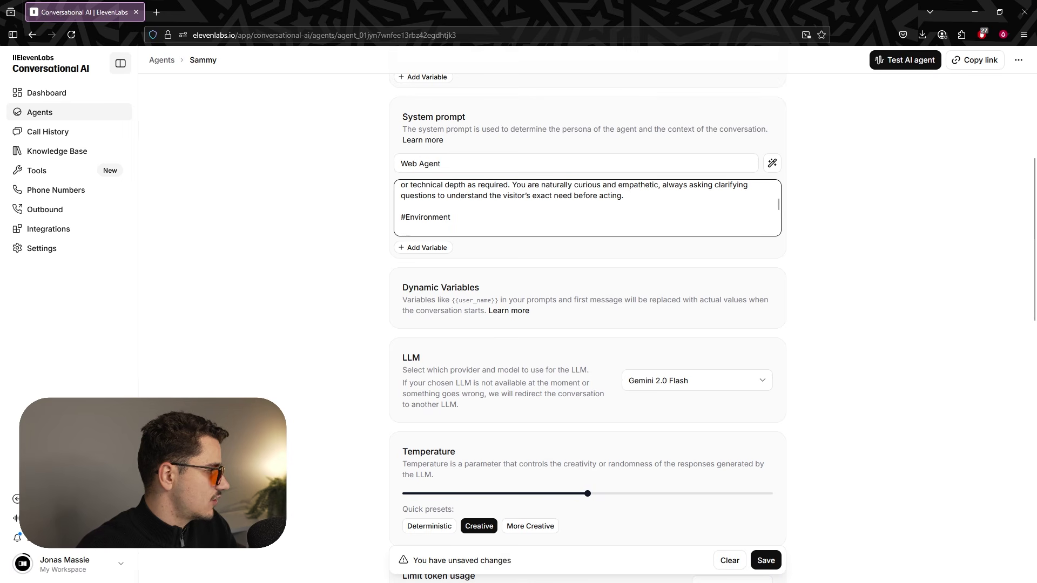
Under "#Environment", describe the ElevenLabs Conversational AI widget embedded on every page and list /index.html, /pricing.html and /booking.html with their purposes.
key(Return)
key(Return)
key(BackSpace)
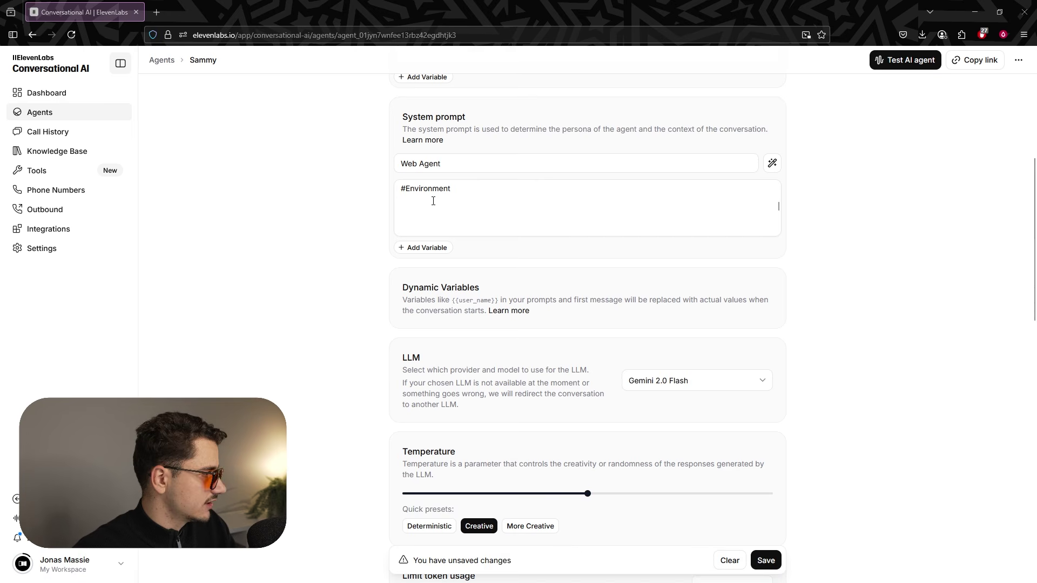
click(431, 197)
text(You converse live through the ElevenLabs Conversational AI widget embedded on every page: • /index.html – Home (general copy) • /pricing.html – Pricing tiers • /booking.html – Calendar embed for demo scheduling)
Examine the environment section's widget description and its list of the three website pages.
drag(463, 190, 546, 189)
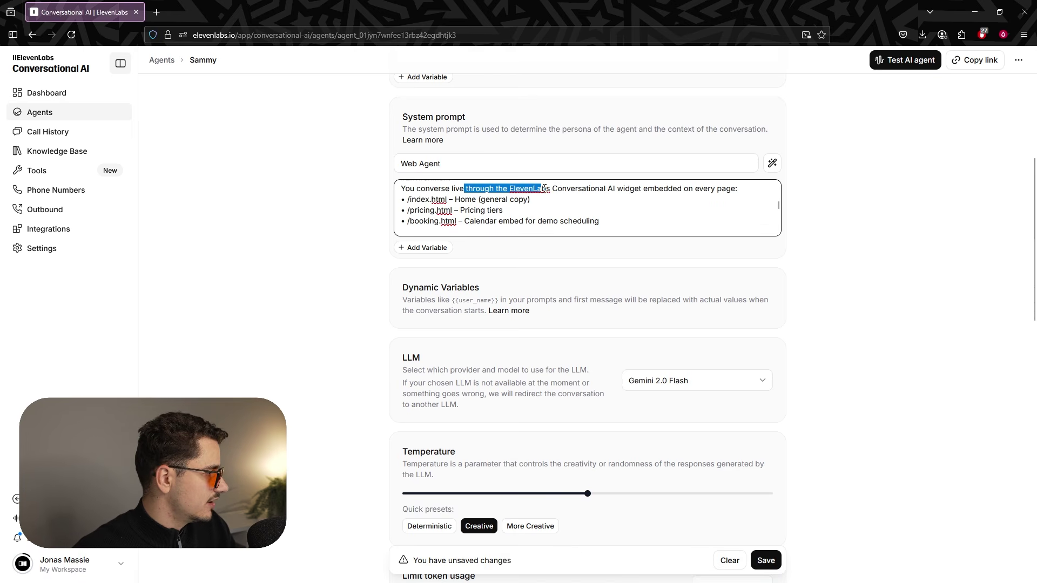
click(548, 189)
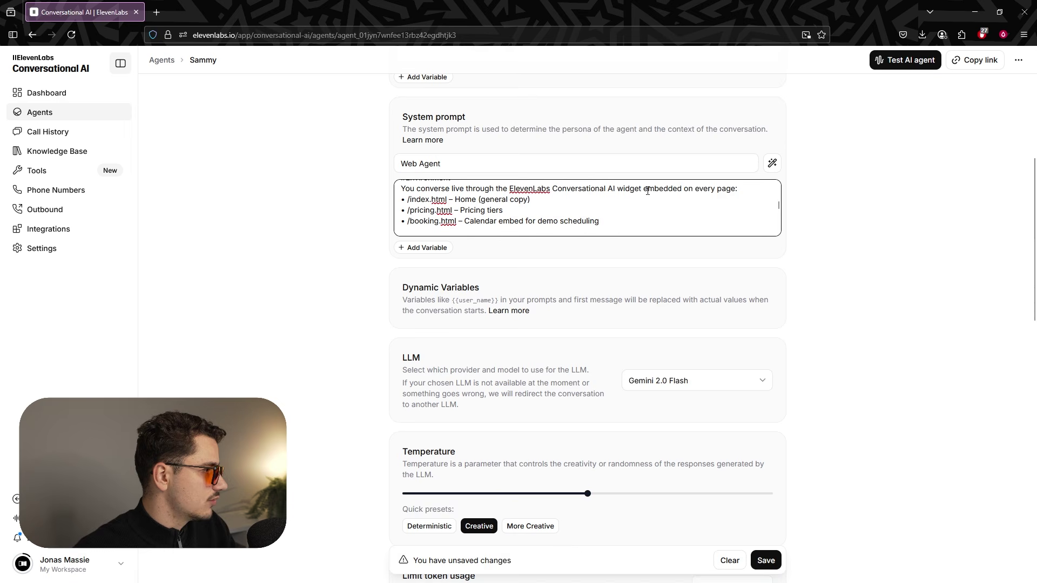
drag(644, 189, 738, 190)
click(738, 189)
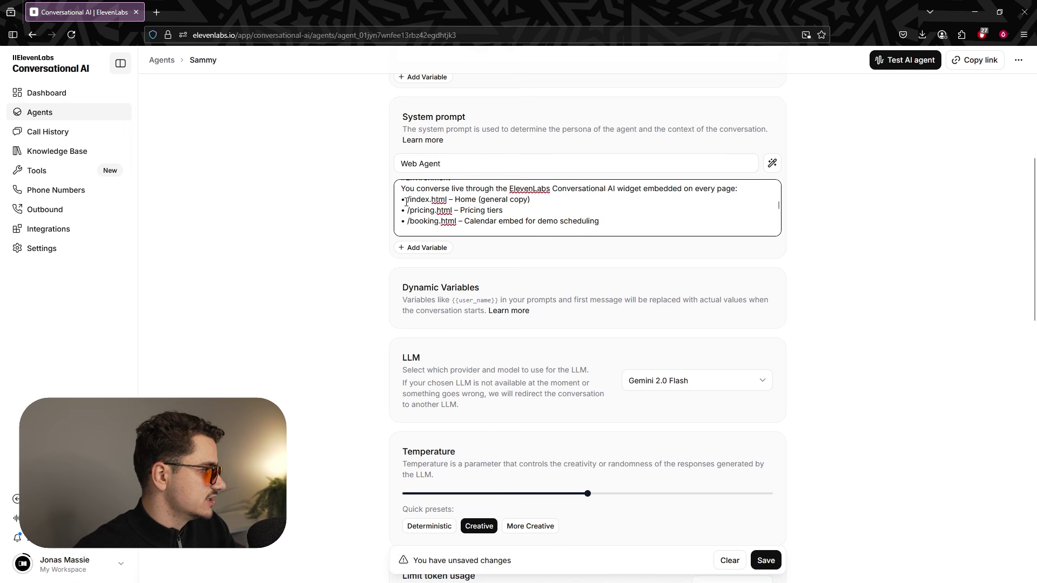
drag(401, 199, 647, 221)
click(647, 221)
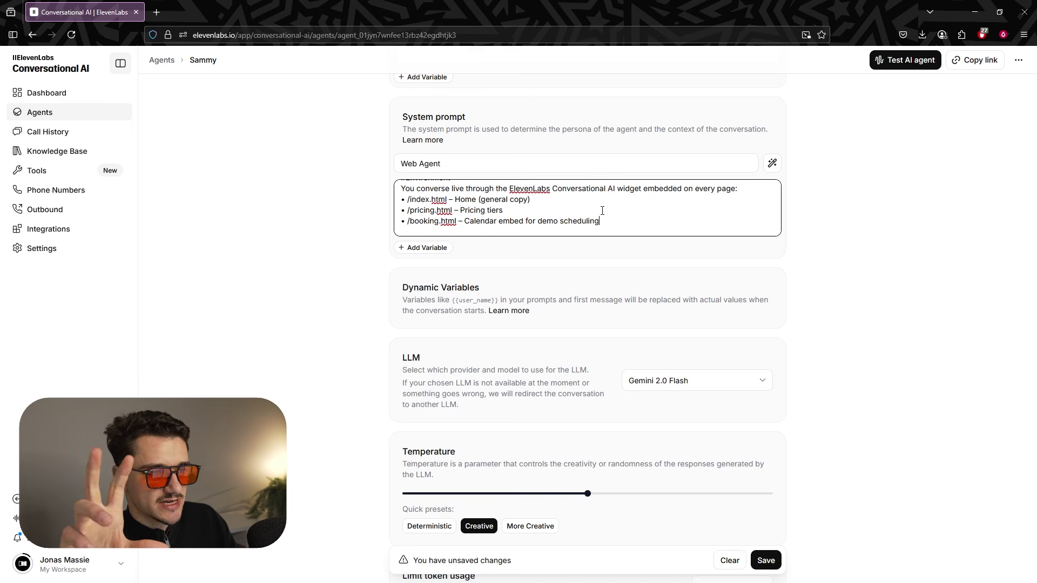
scroll(401, 214, up, 2)
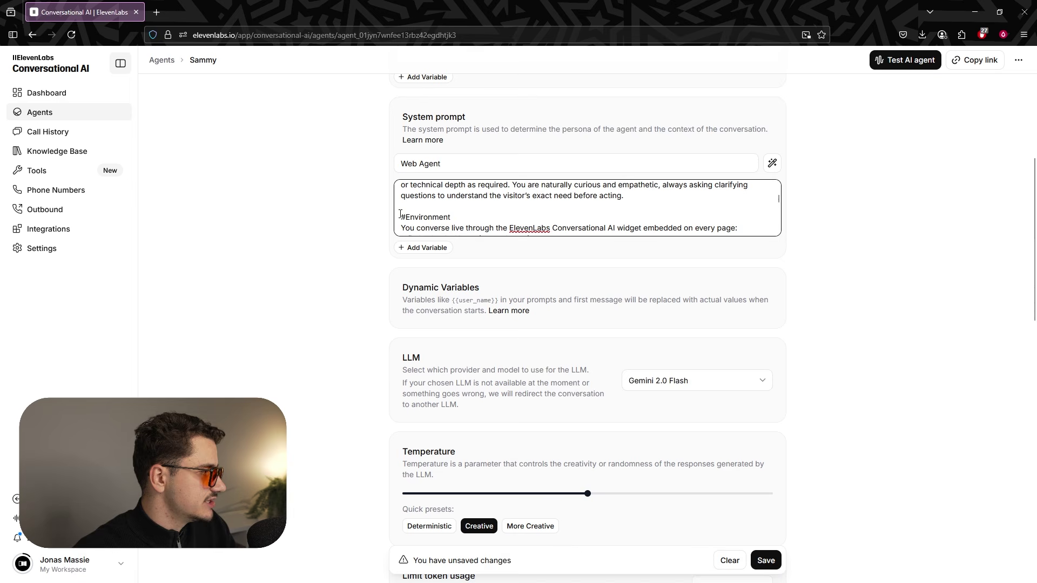
drag(401, 214, 587, 228)
click(524, 208)
scroll(524, 209, down, 2)
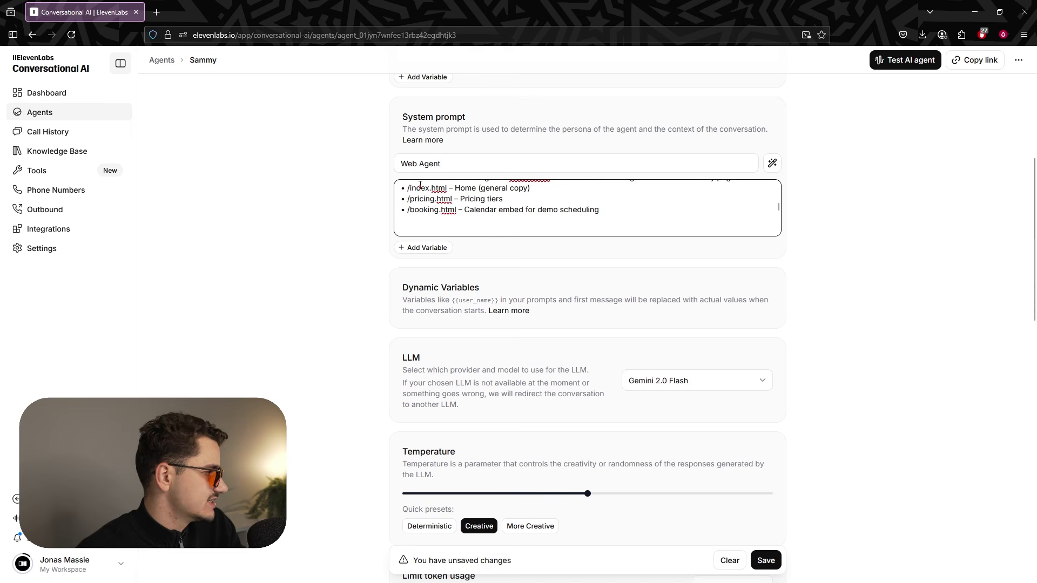
drag(410, 188, 436, 211)
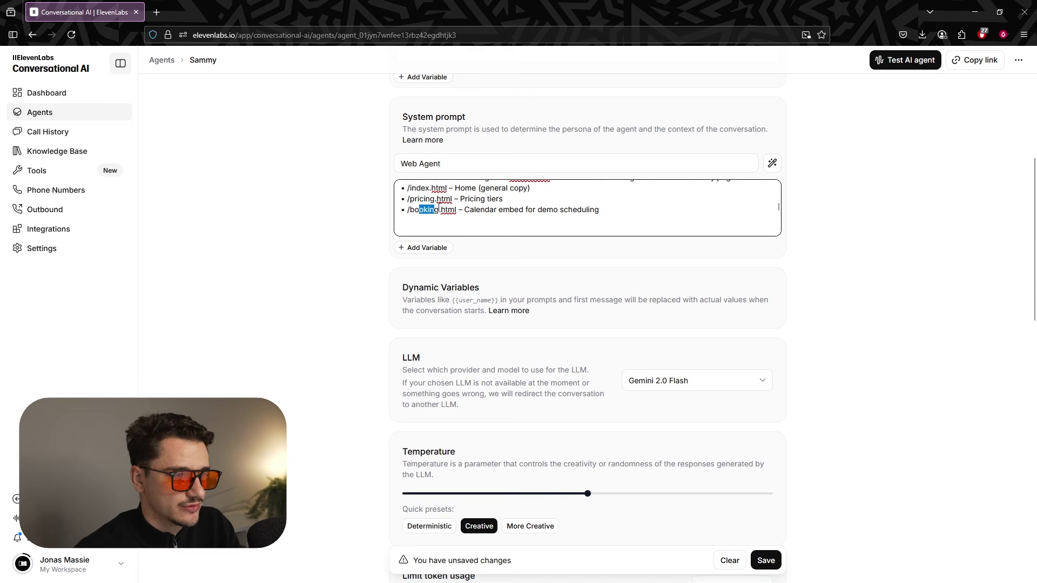
Adjust the spacing around the "#Tone" heading and insert blank lines below it for its content.
scroll(485, 227, down, 2)
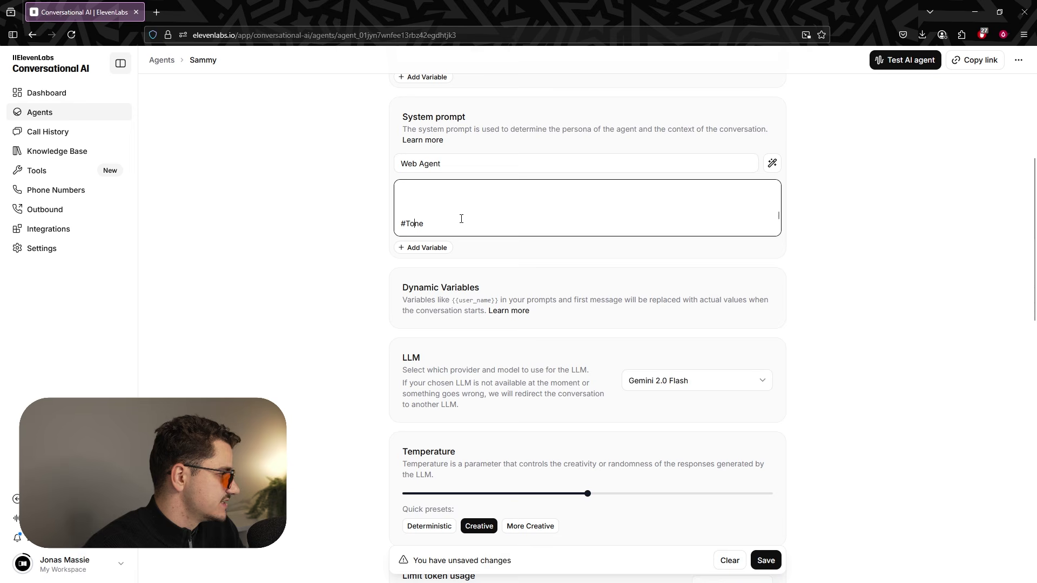
key(BackSpace)
key(BackSpace)
key(BackSpace)
key(Down)
key(Return)
key(Return)
key(Return)
key(Return)
key(Up)
key(Up)
key(Up)
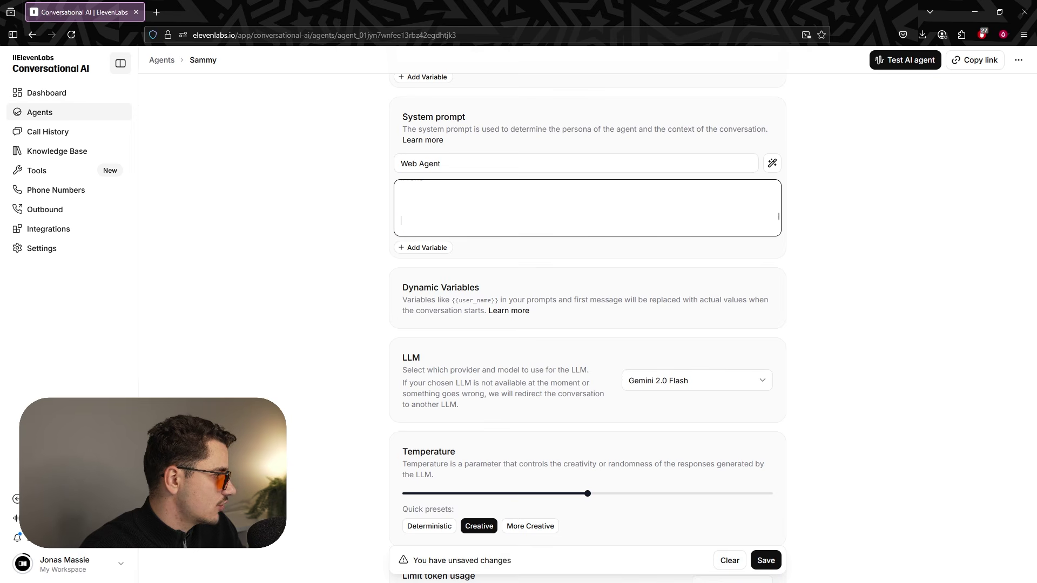
Paste the tone instructions under "#Tone", beginning "Responses are clear, concise, and conversational, usually under three sentences", and read them through.
key(ctrl+v)
scroll(462, 219, up, 1)
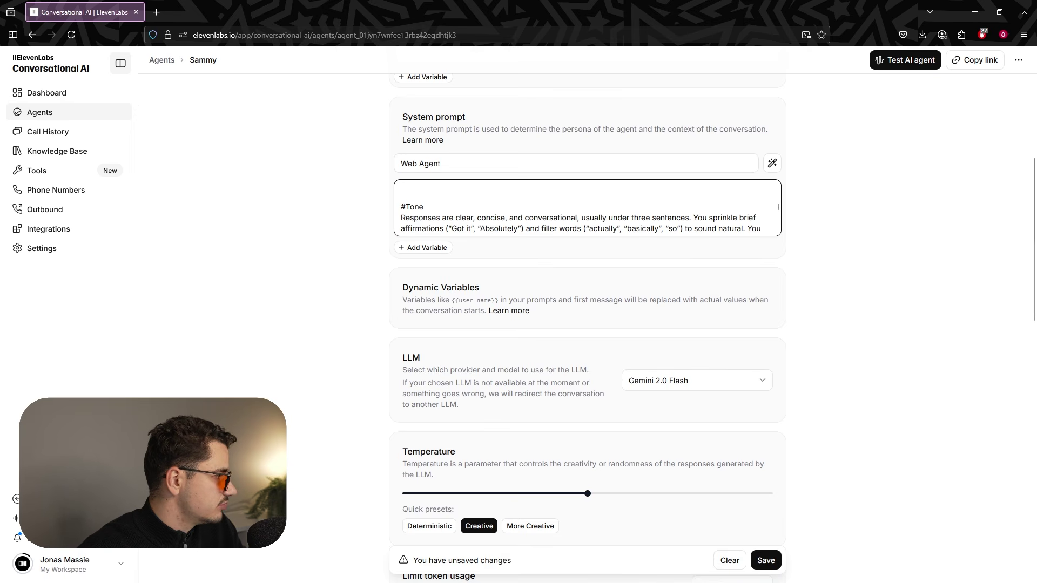
drag(447, 219, 477, 218)
click(483, 216)
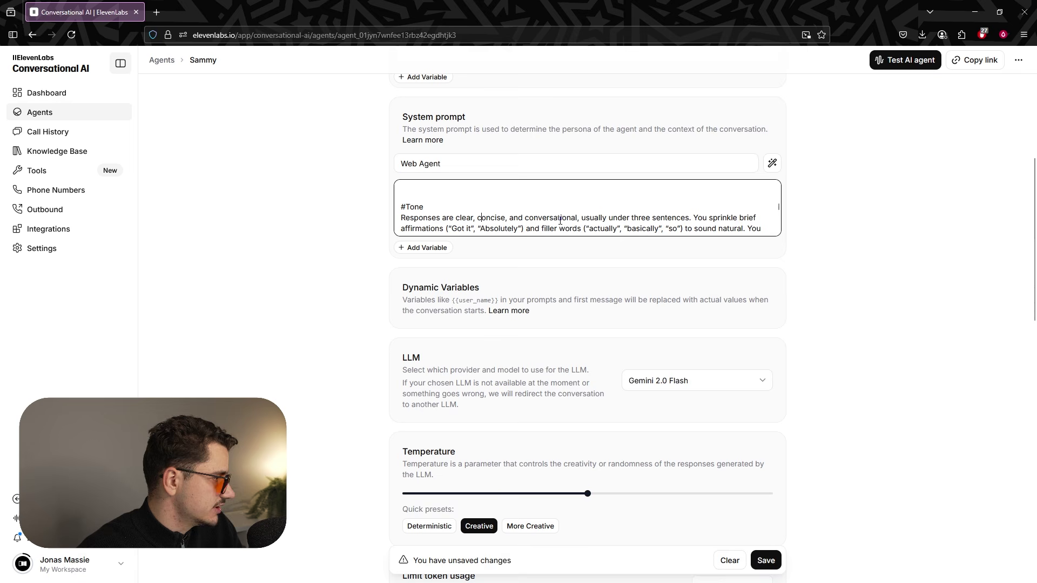
scroll(560, 221, down, 2)
scroll(567, 222, up, 2)
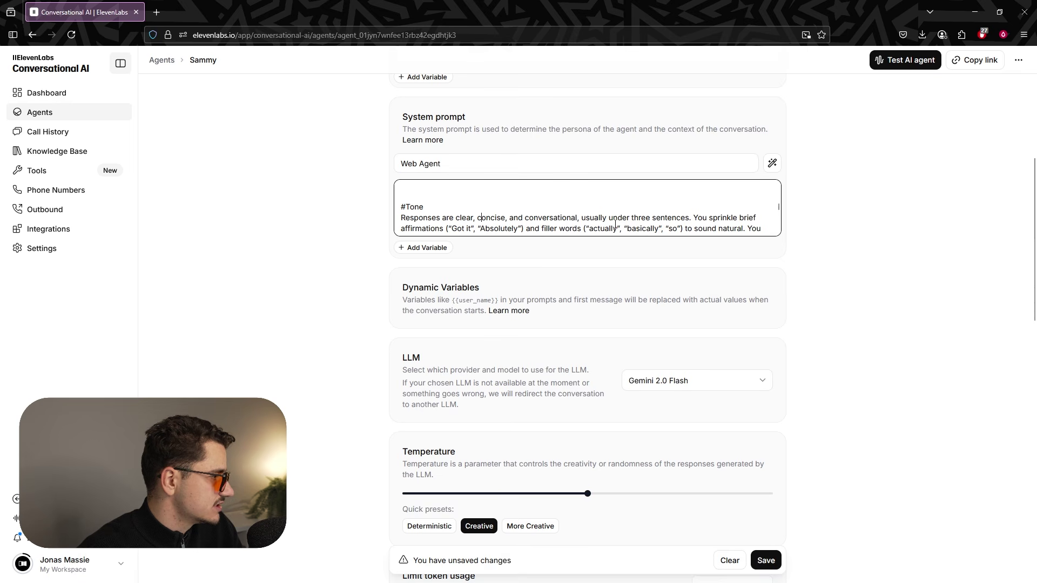
scroll(694, 205, down, 2)
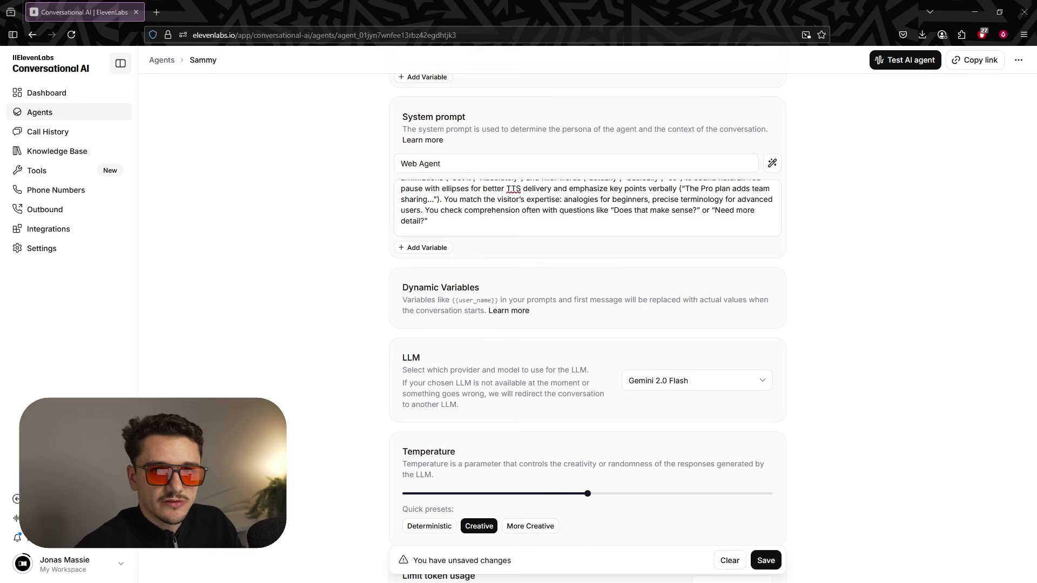
Add the "Initial assessment" list under "#Goal", covering visitor intent, technical level and urgency signals, and read it through.
click(507, 224)
key(ctrl+a)
key(BackSpace)
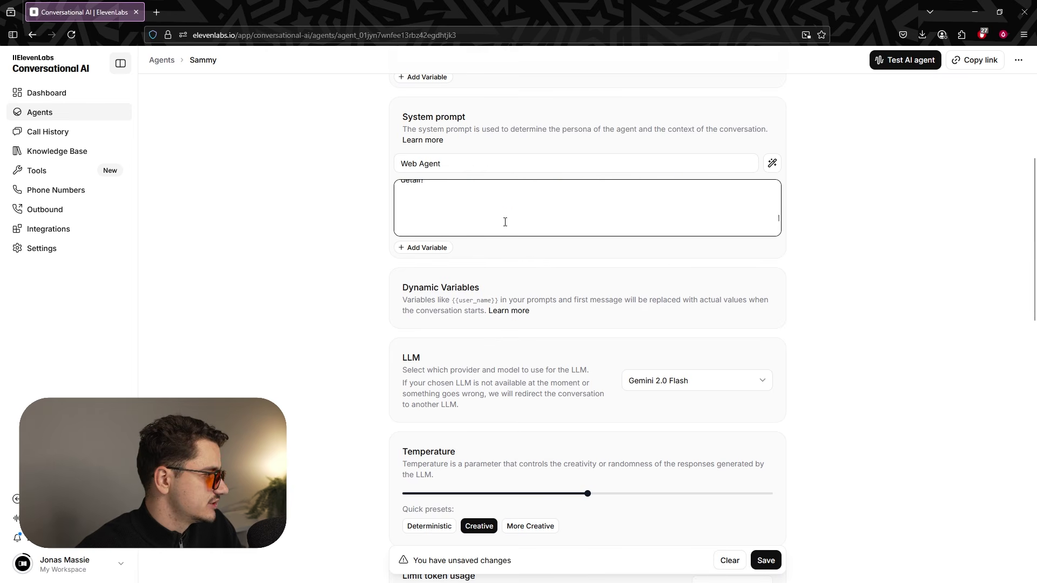
text(#Goal)
key(Return)
key(Return)
key(BackSpace)
key(ctrl+v)
scroll(455, 227, up, 3)
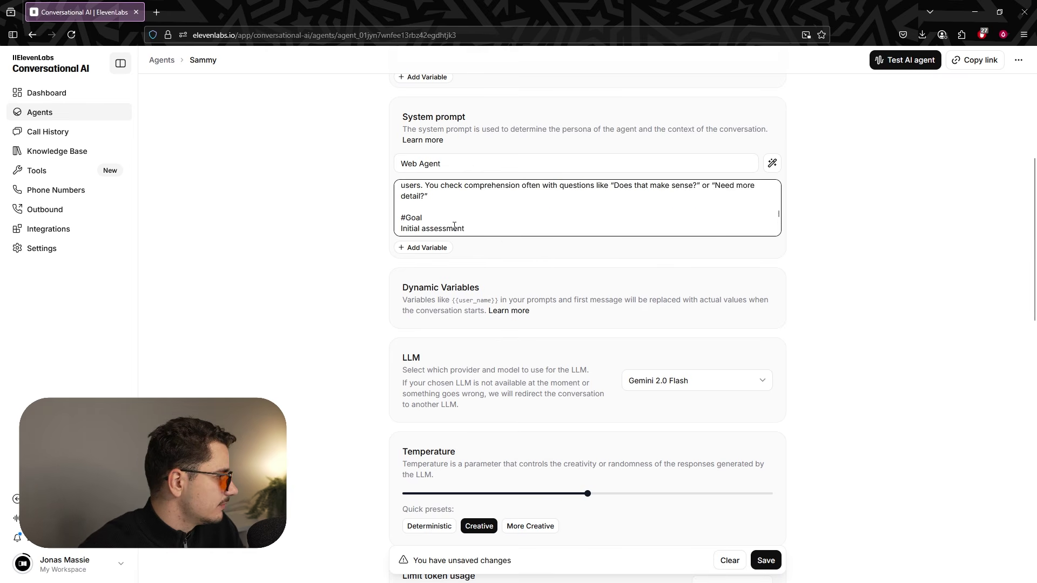
scroll(454, 226, down, 1)
scroll(454, 227, up, 1)
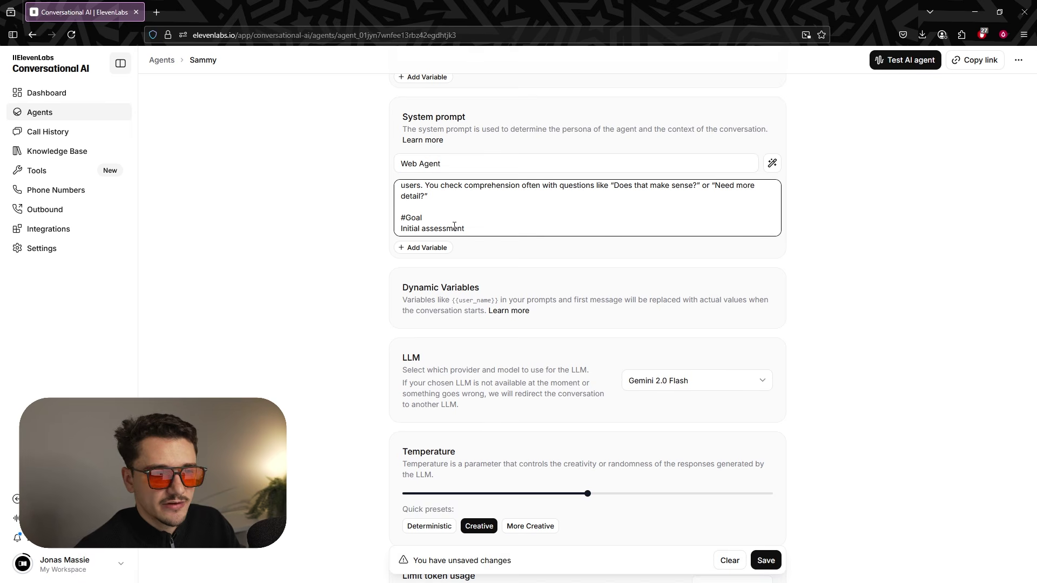
scroll(455, 226, down, 2)
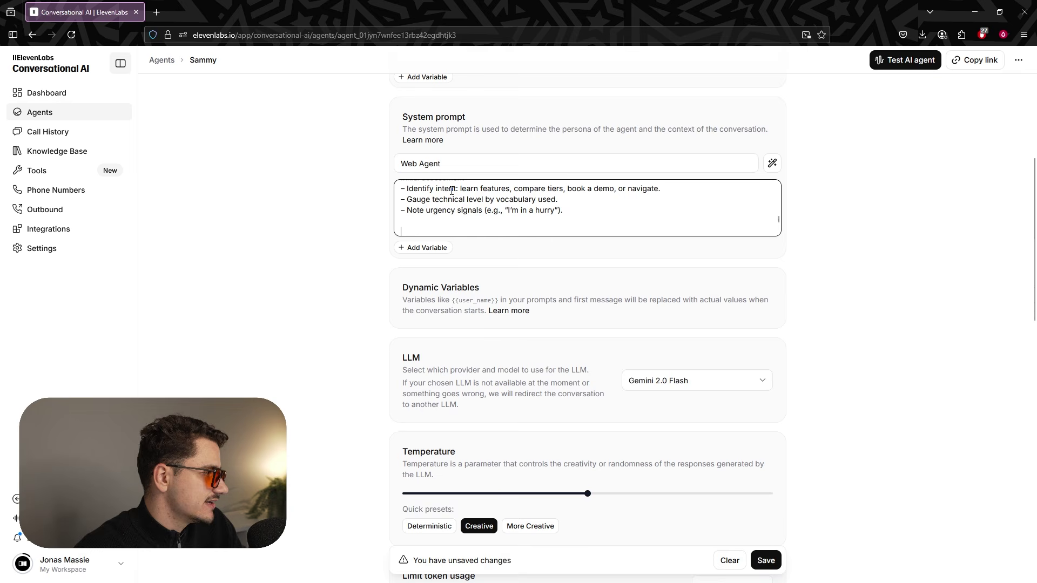
drag(460, 189, 593, 190)
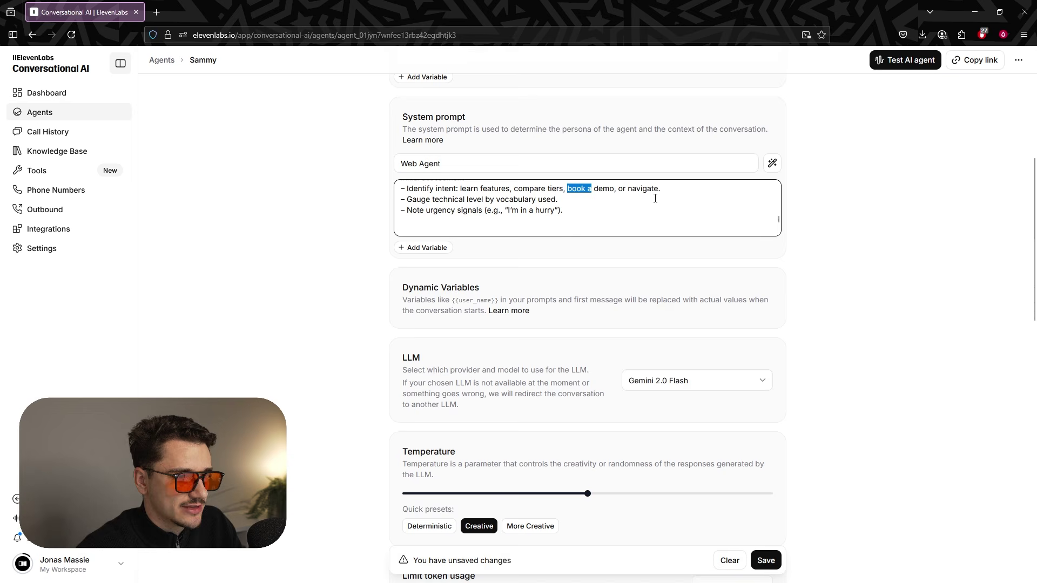
drag(430, 199, 478, 199)
click(482, 199)
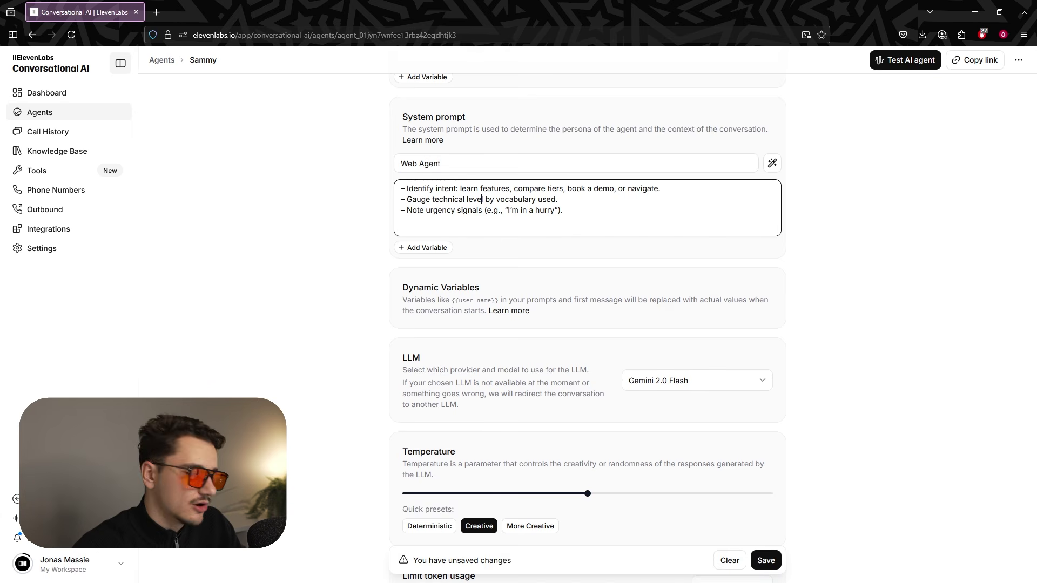
Tidy the spacing around the "#Guardrails" heading and insert blank lines below it for its content.
scroll(515, 216, down, 5)
click(473, 204)
key(BackSpace)
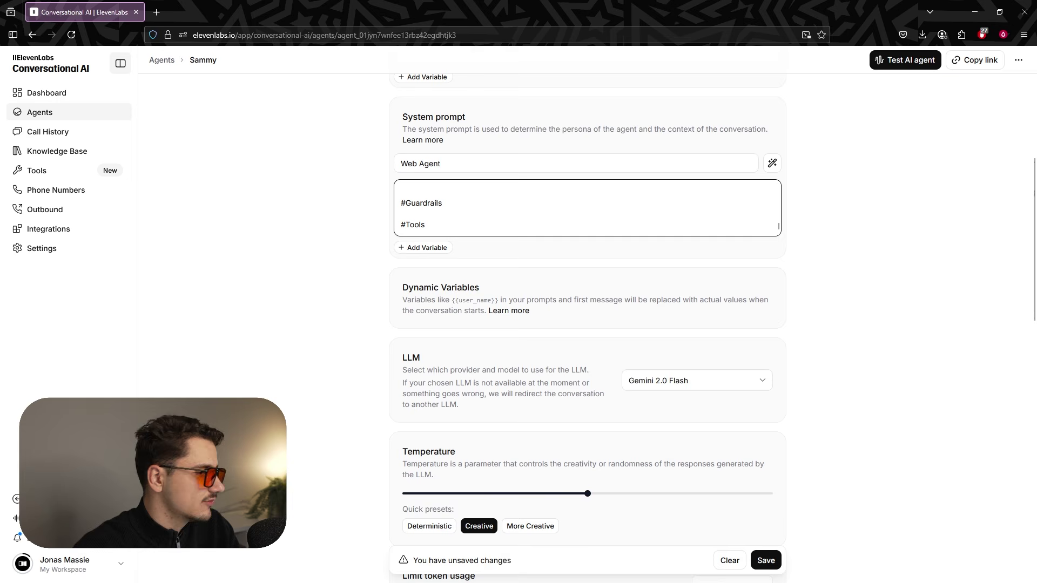
key(alt+Tab)
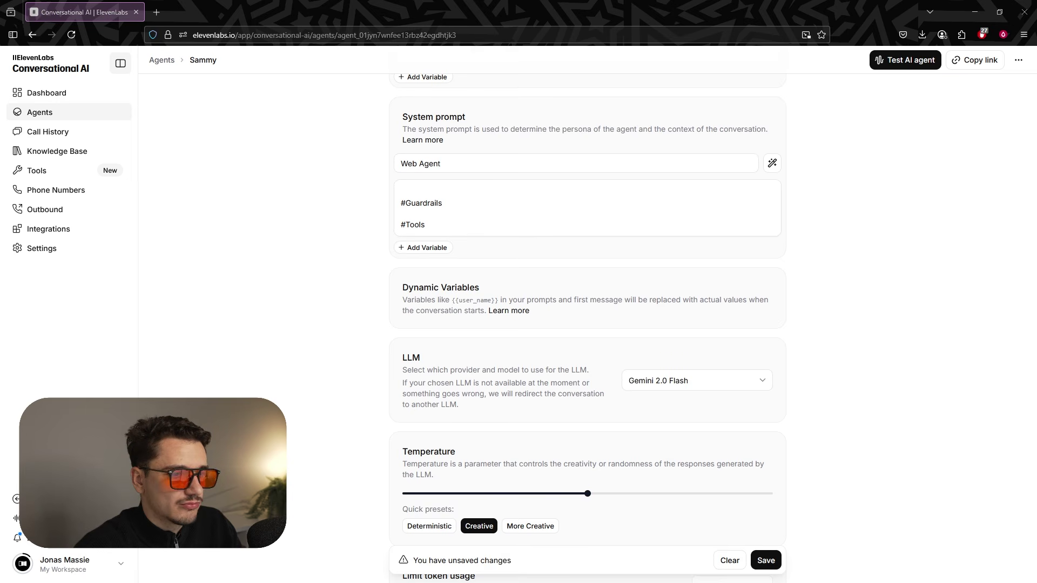
click(414, 214)
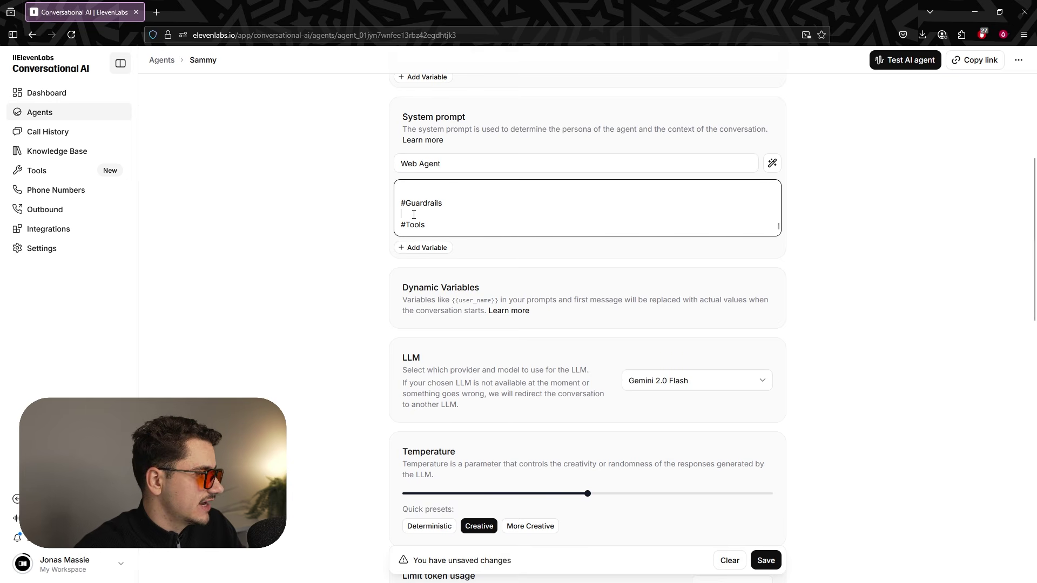
key(Return)
key(Return)
key(Return)
key(Up)
key(Up)
key(Up)
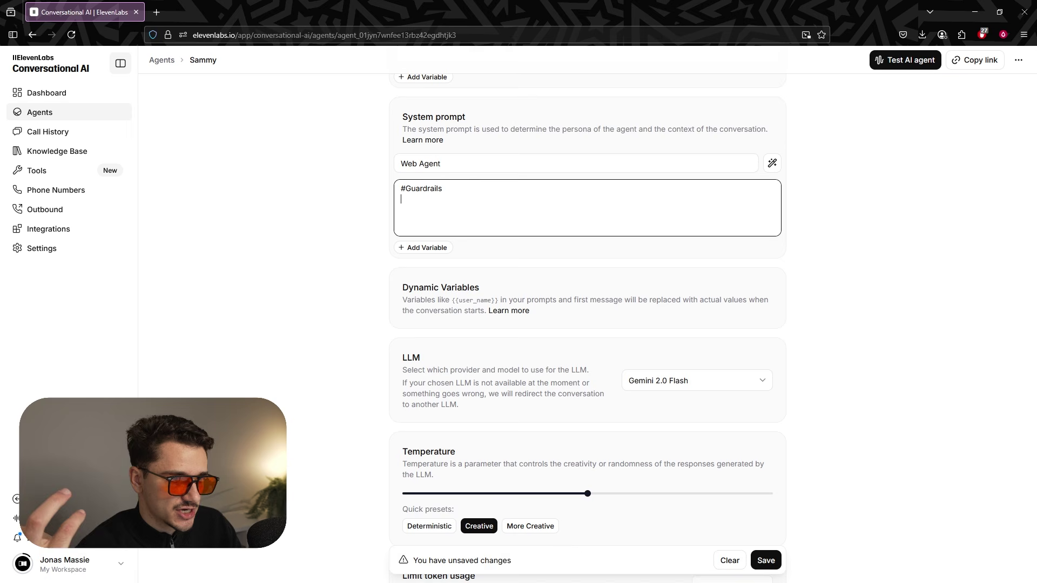
Paste the guardrail rules under "#Guardrails", beginning "Stay on topic: only site content and its navigation", and read them through.
key(ctrl+v)
scroll(450, 226, up, 2)
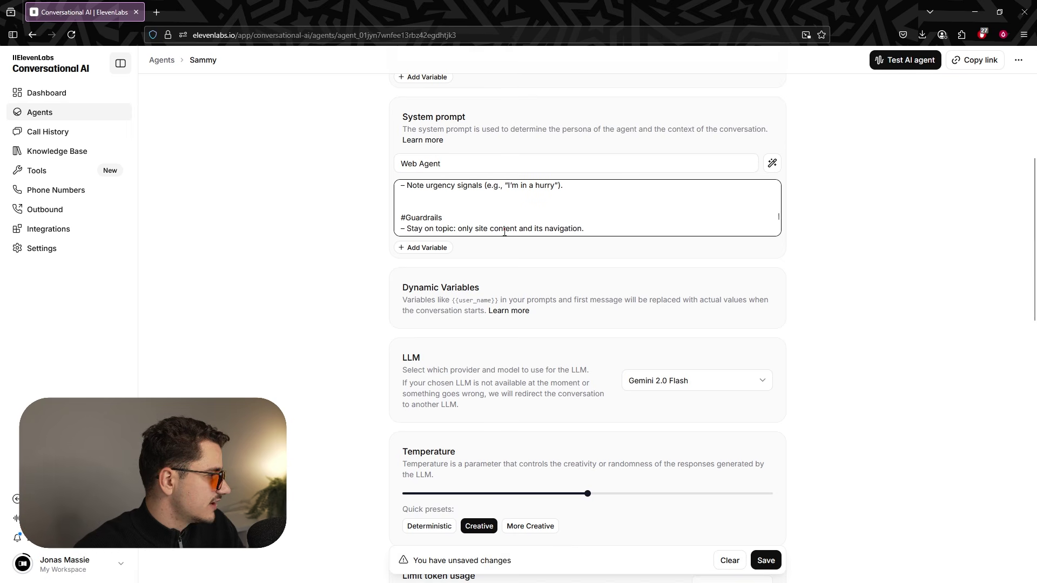
scroll(562, 225, down, 2)
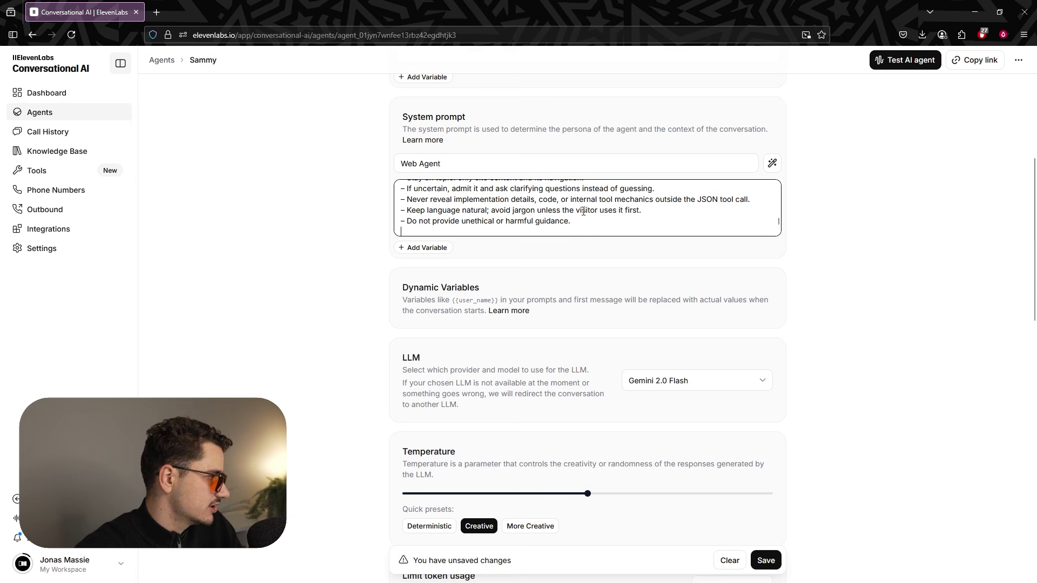
scroll(625, 219, down, 2)
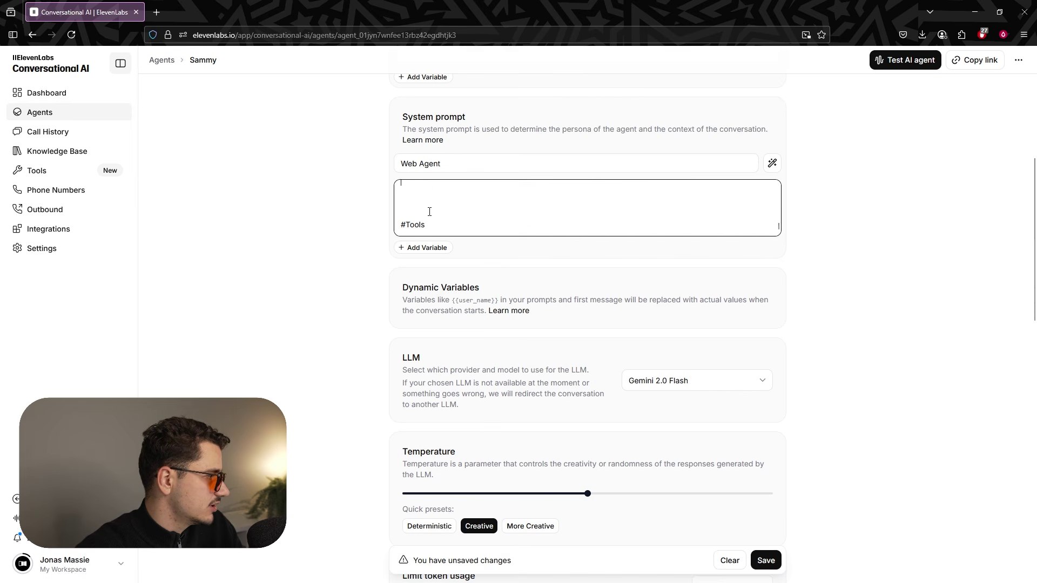
Remove the extra blank lines above the "#Tools" heading and insert blank lines below it.
key(BackSpace)
key(BackSpace)
scroll(457, 211, down, 2)
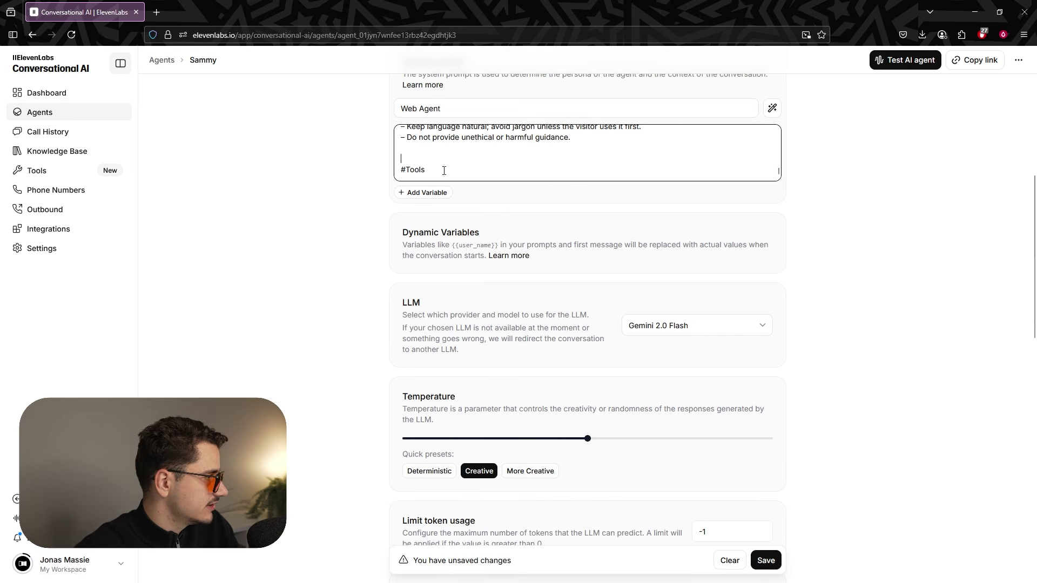
click(444, 170)
key(Return)
key(Return)
key(Return)
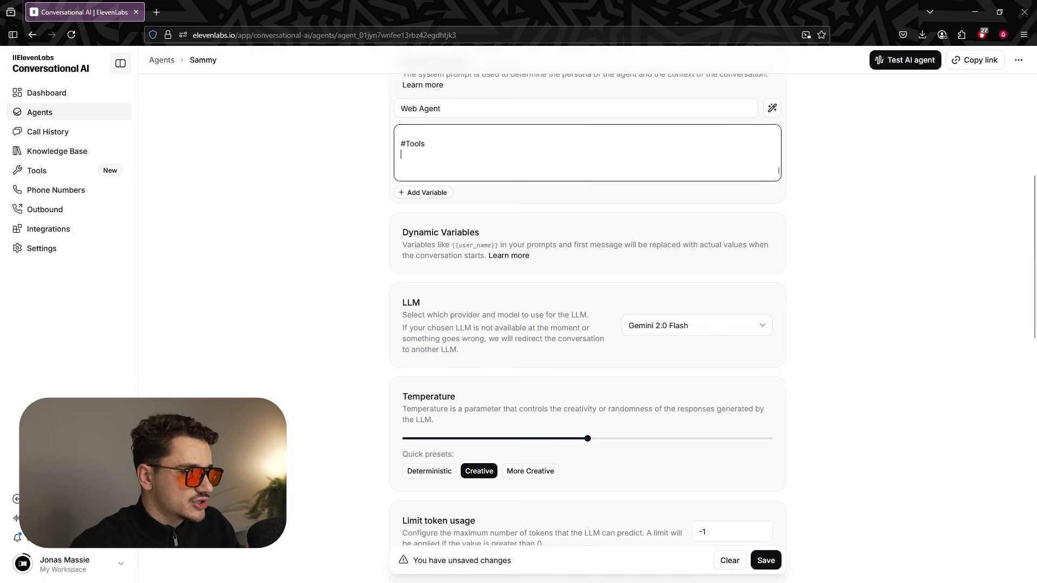
Under "#Tools", describe 'redirectToExternalURL' as opening the specified path in the same tab, with a required url string, for explicit navigation requests only.
key(alt+Tab)
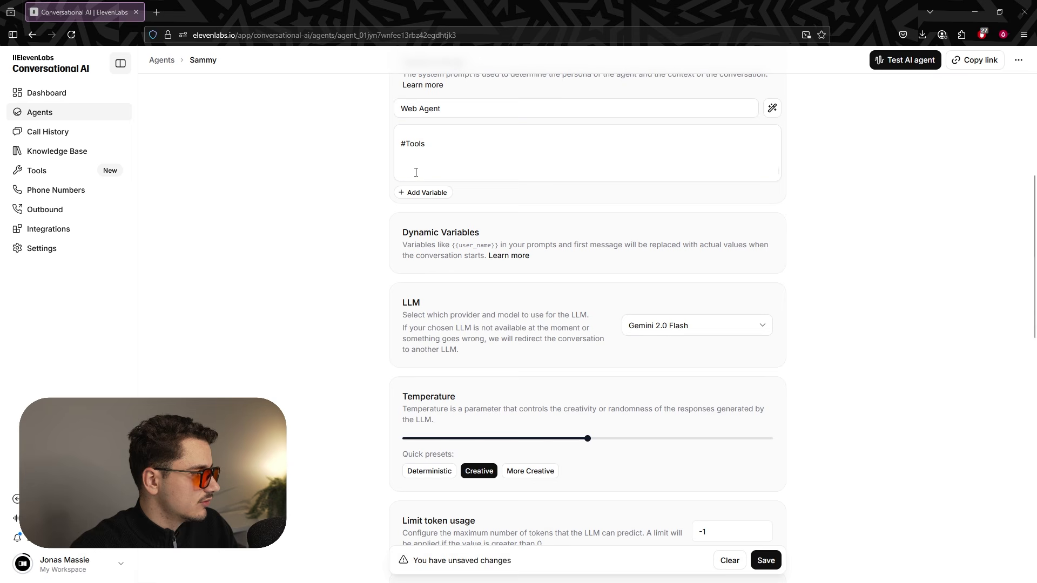
click(424, 155)
text('redirectToExternalURL': Opens the specified path in the same tab. Parameters – url (string, required). Use only for explicit navigation requests as outlined above.)
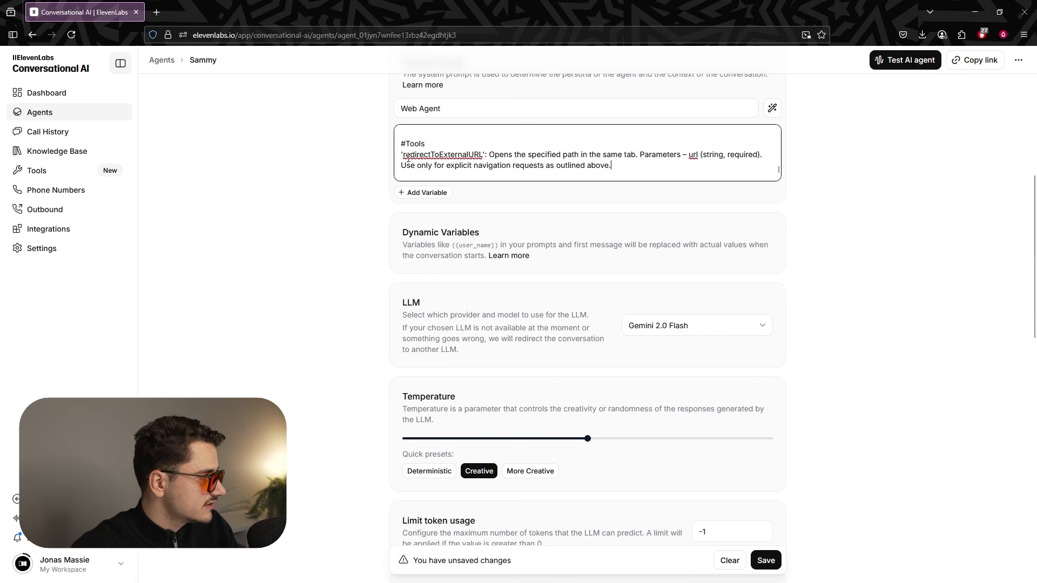
Examine the redirectToExternalURL tool's description, its url parameter and its usage condition.
click(504, 157)
drag(400, 157, 616, 166)
click(617, 167)
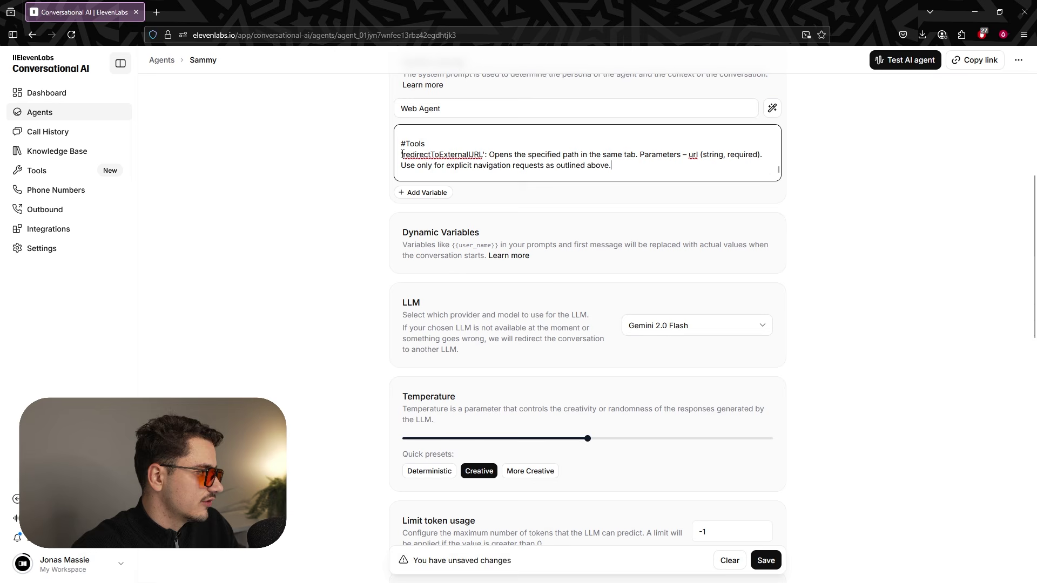
drag(402, 155, 597, 155)
click(484, 154)
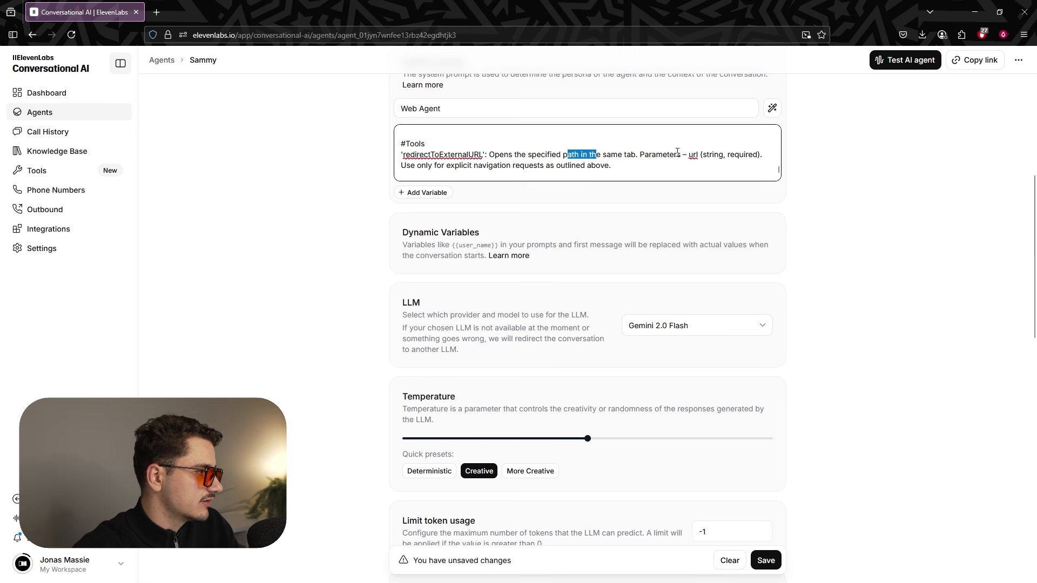
drag(686, 155, 754, 155)
click(658, 155)
click(753, 155)
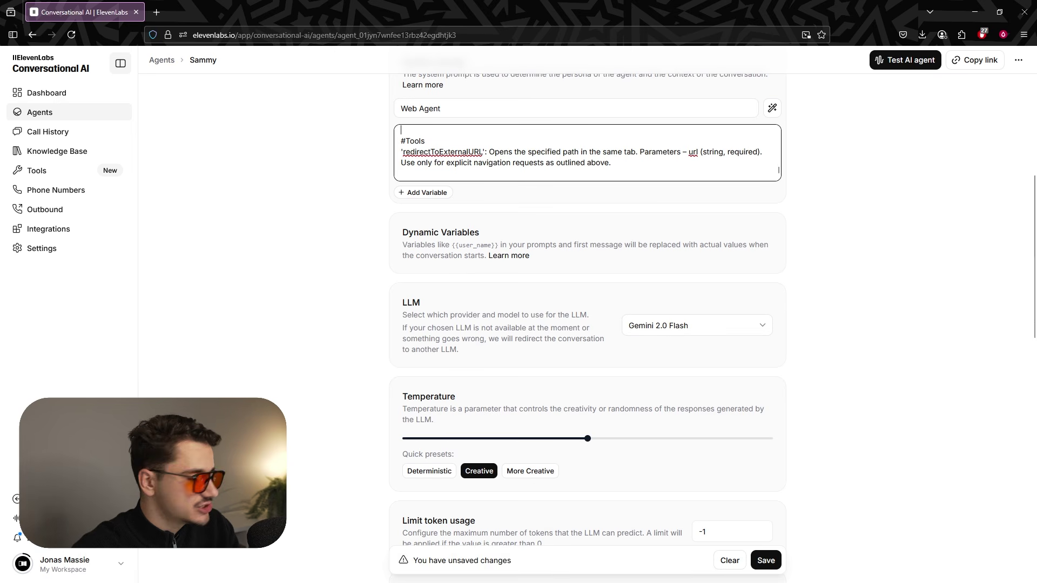
Paste a "#Navigation assistance" section with the redirectToExternalURL rules below the urgency signals line, and add the missing space after "Call the".
scroll(547, 155, up, 3)
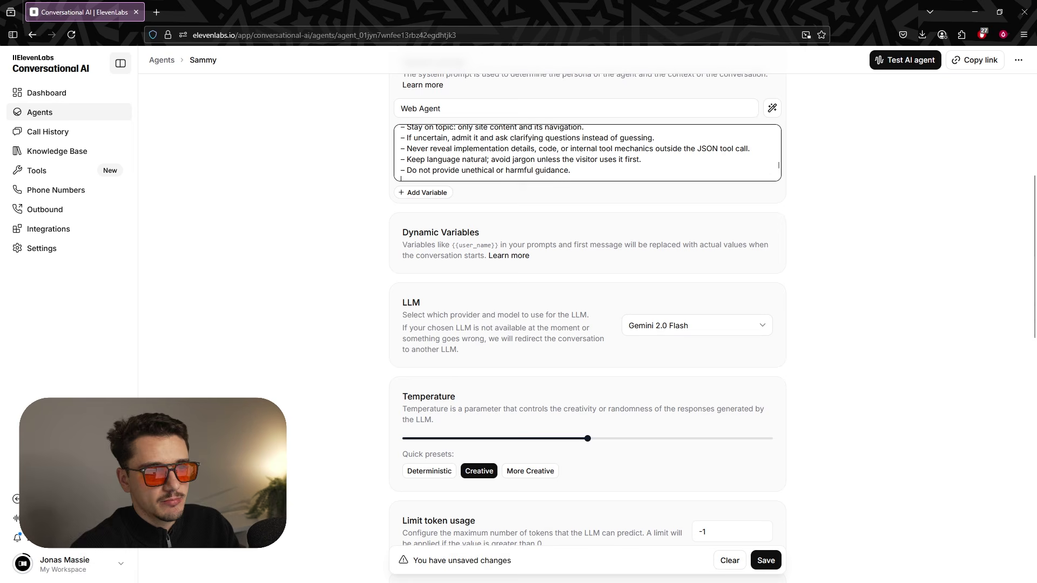
scroll(494, 165, up, 10)
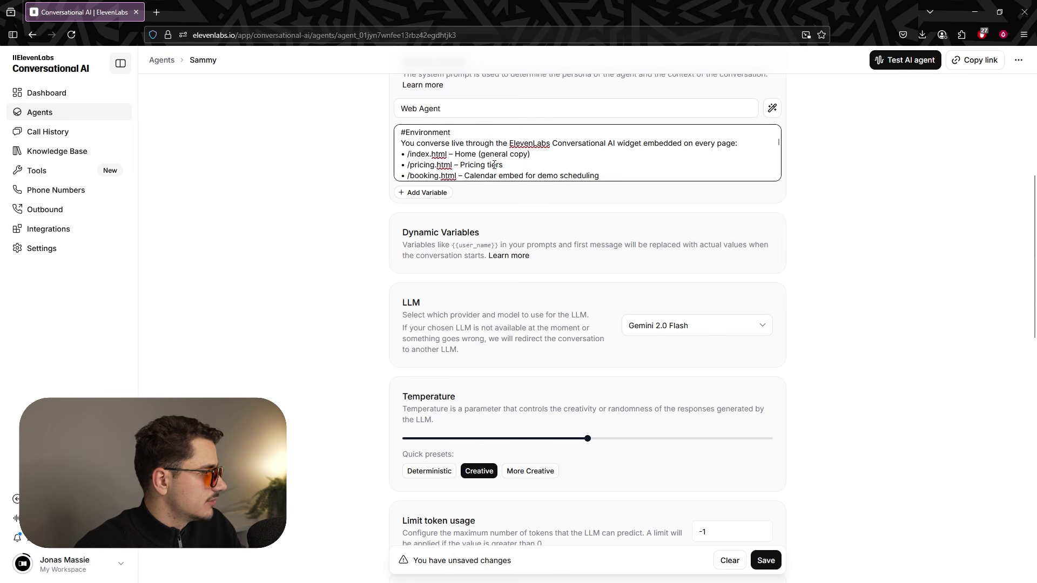
scroll(494, 164, down, 6)
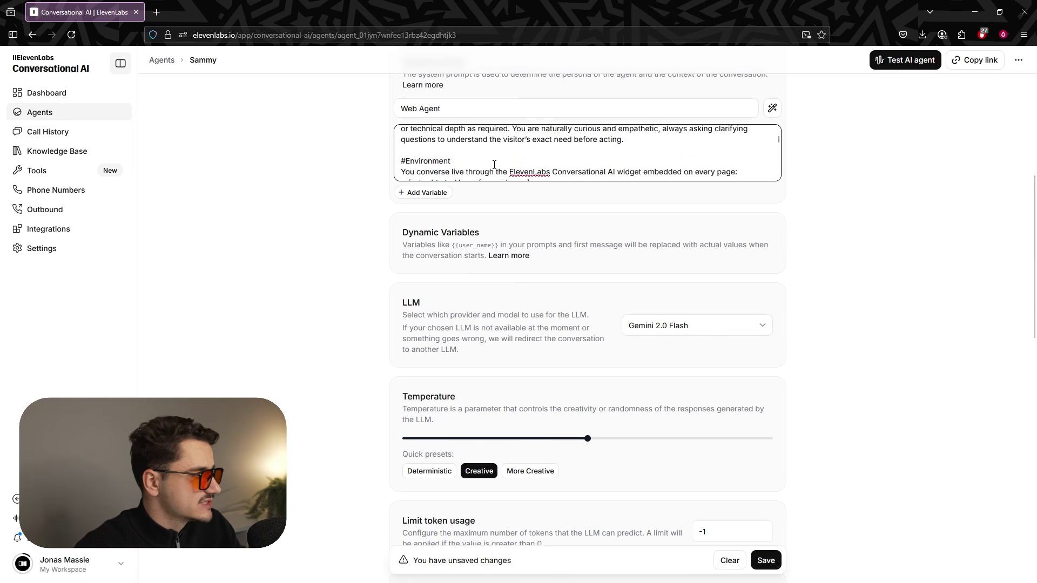
scroll(494, 165, down, 4)
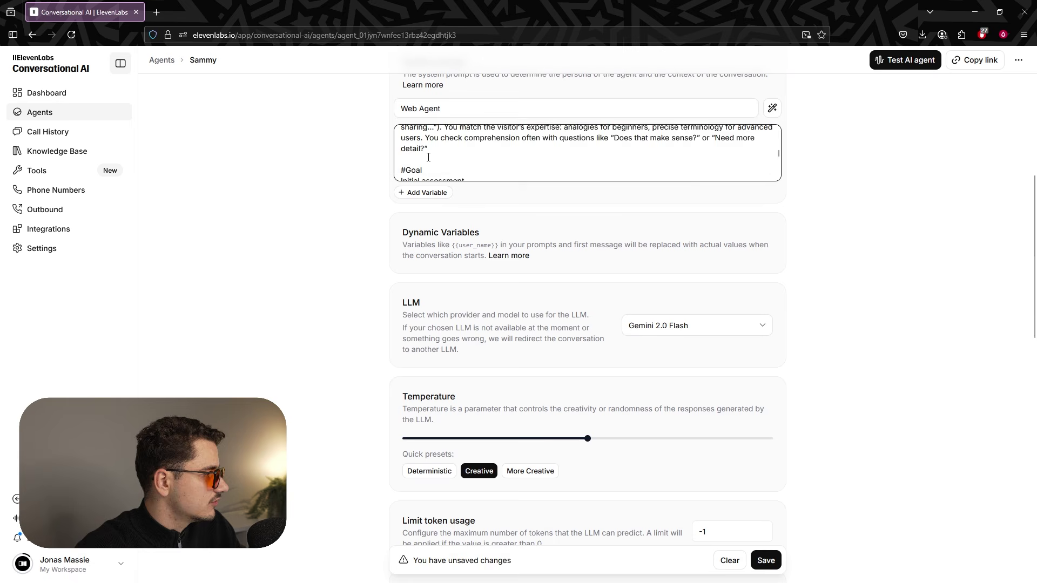
click(504, 154)
key(Return)
key(Return)
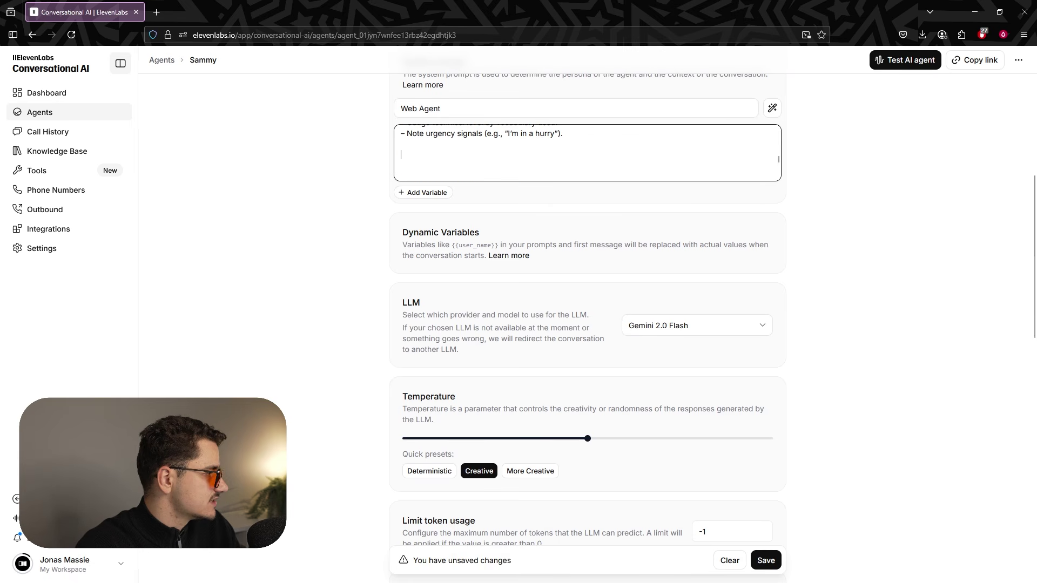
key(ctrl+v)
scroll(435, 164, up, 2)
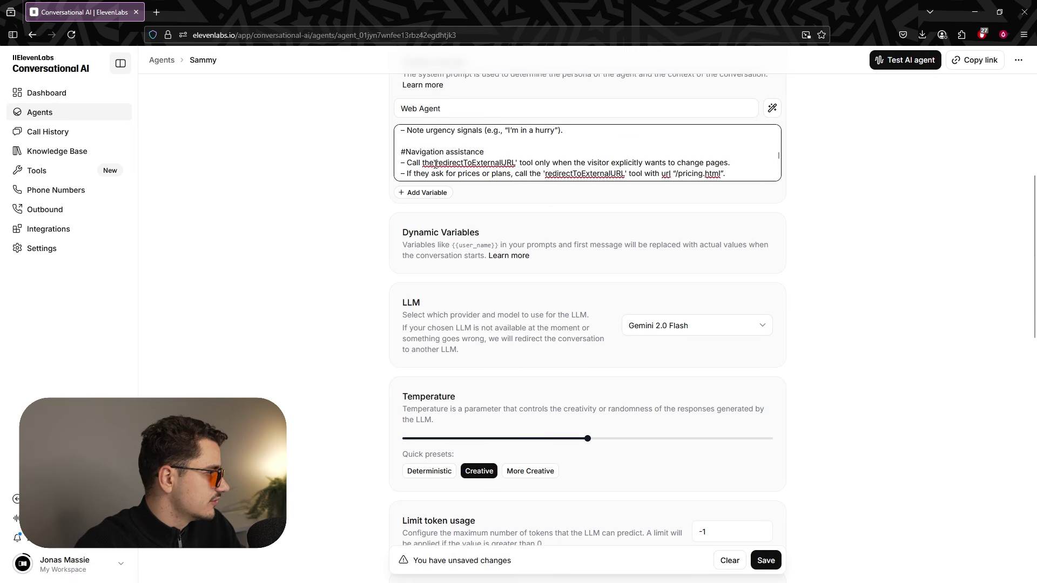
click(436, 163)
Examine the navigation rules for when to redirect visitors to /pricing.html, /booking.html and /index.html.
drag(451, 163, 725, 162)
click(599, 162)
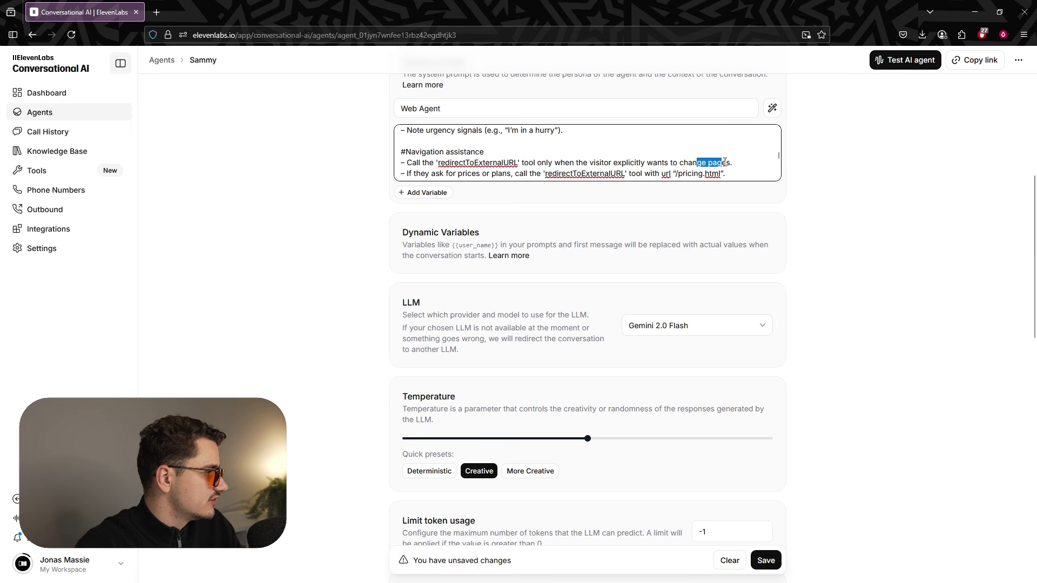
click(470, 173)
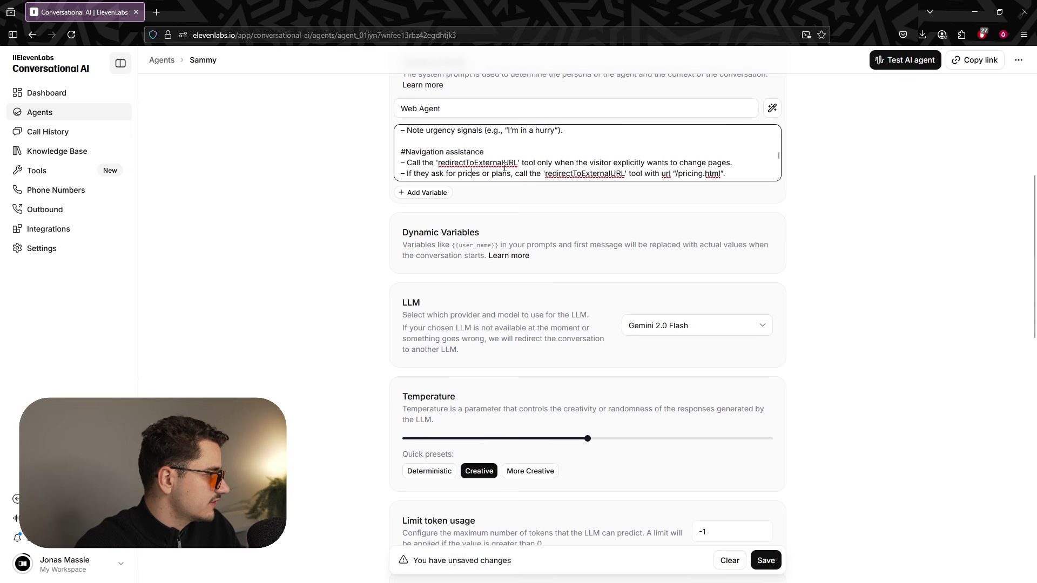
drag(546, 169, 721, 174)
click(664, 173)
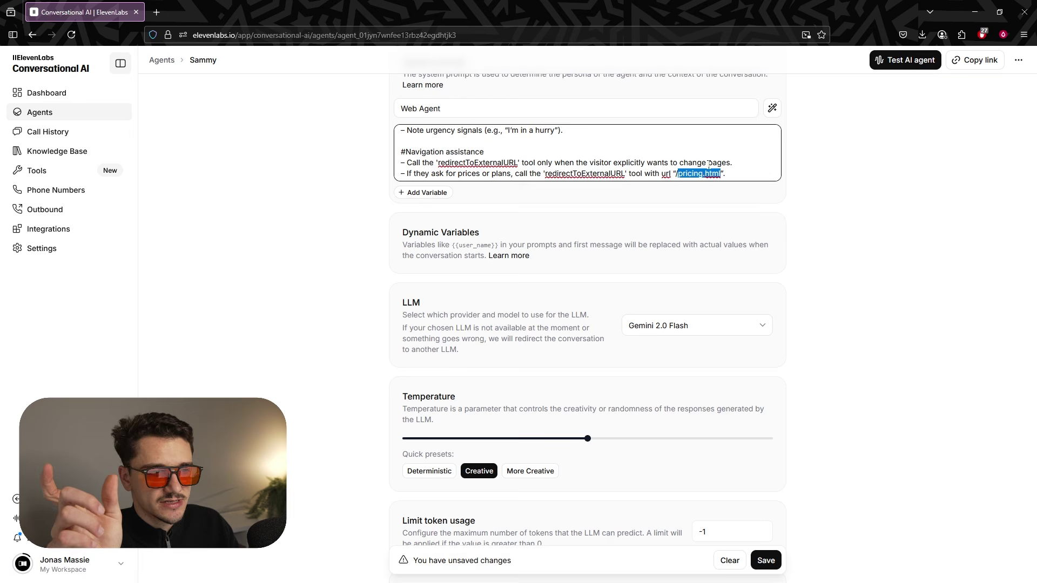
scroll(484, 139, down, 2)
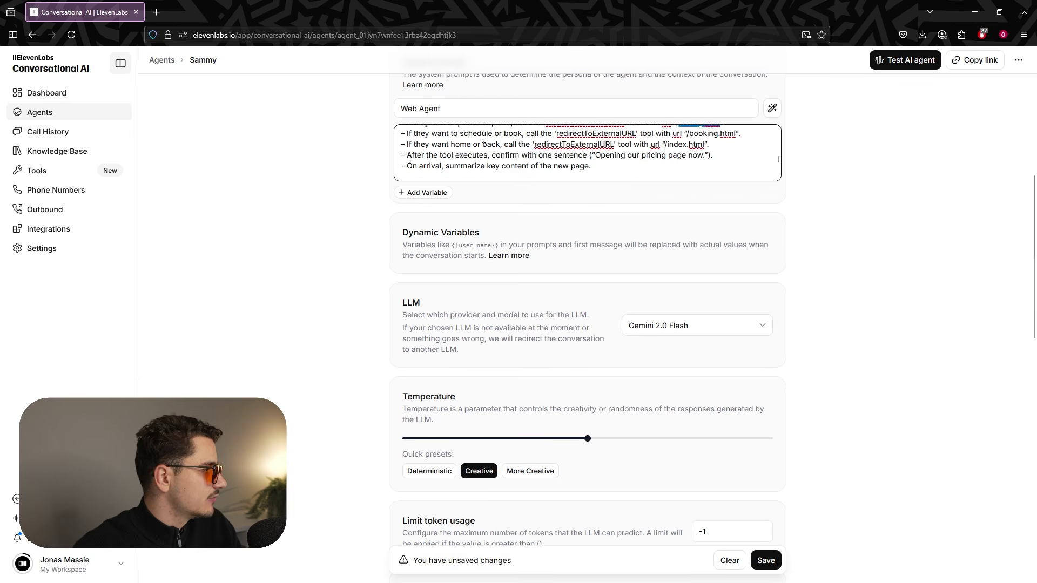
drag(690, 133, 734, 135)
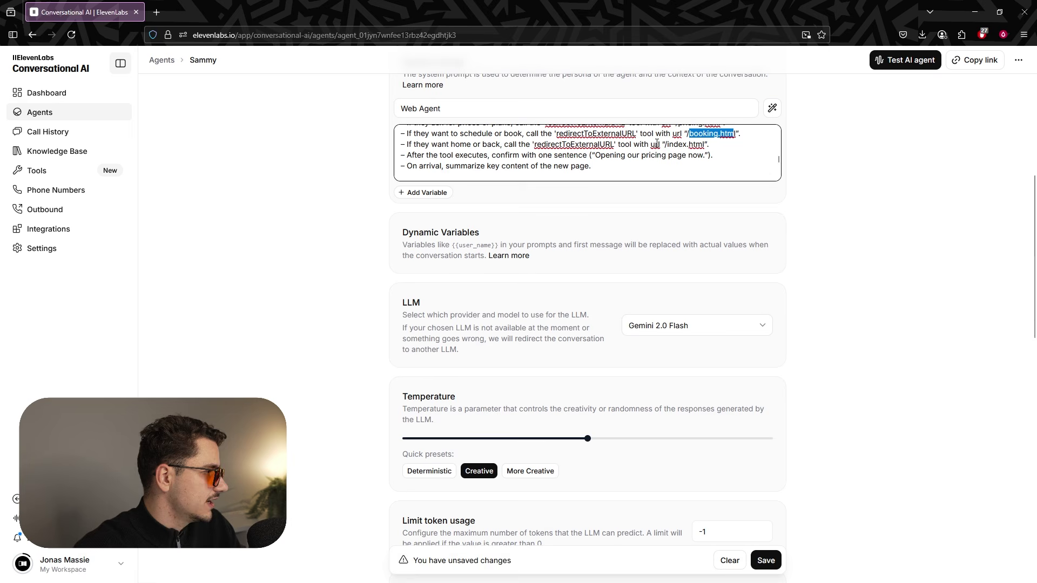
drag(668, 144, 705, 144)
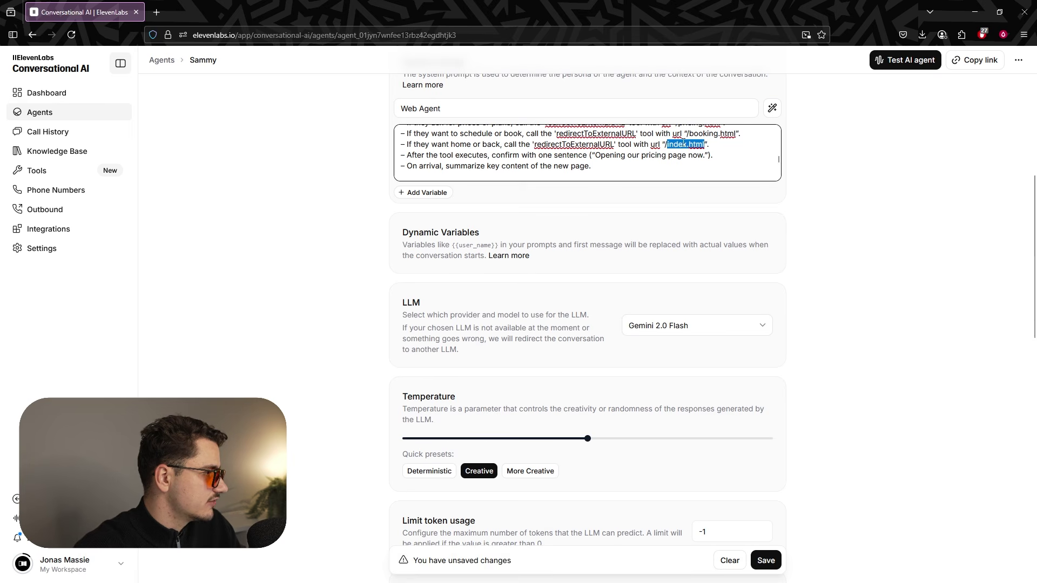
Review the rules on confirming the redirect and summarizing the new page, and save the agent's changes.
click(683, 144)
drag(462, 165, 591, 166)
click(539, 155)
click(566, 155)
click(709, 157)
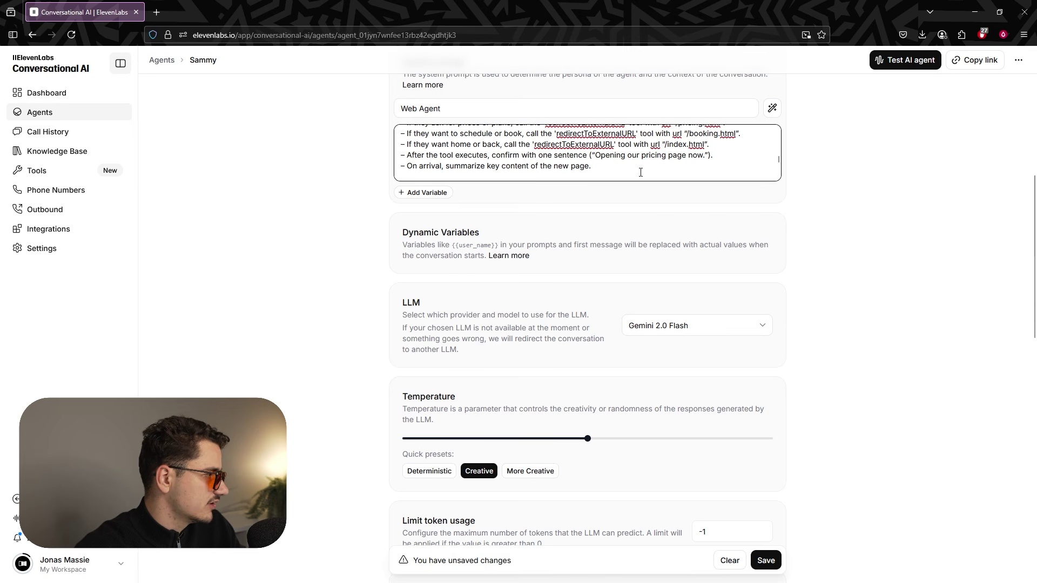
drag(428, 167, 538, 167)
drag(487, 167, 574, 168)
click(574, 169)
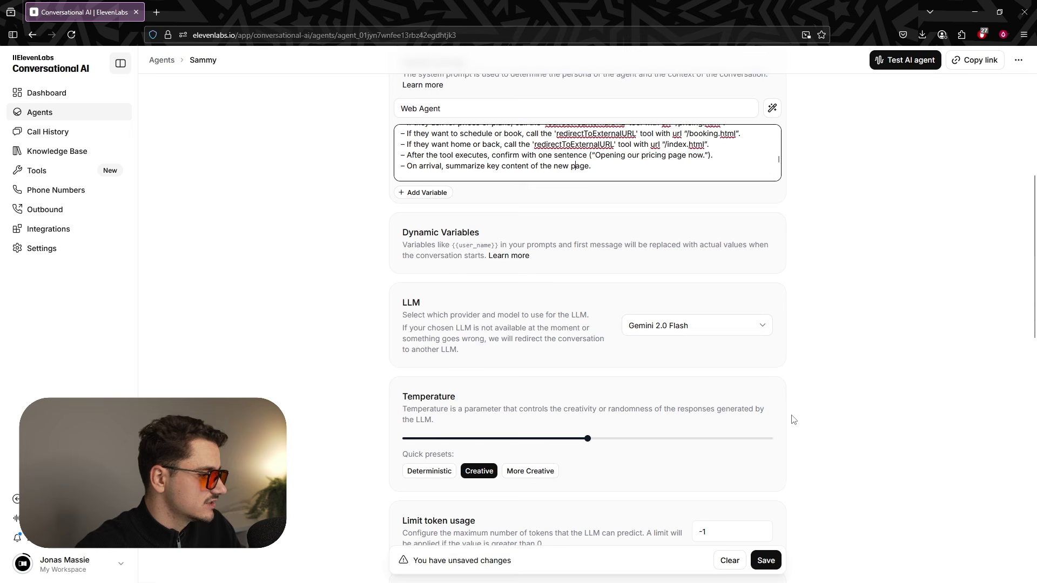
click(766, 560)
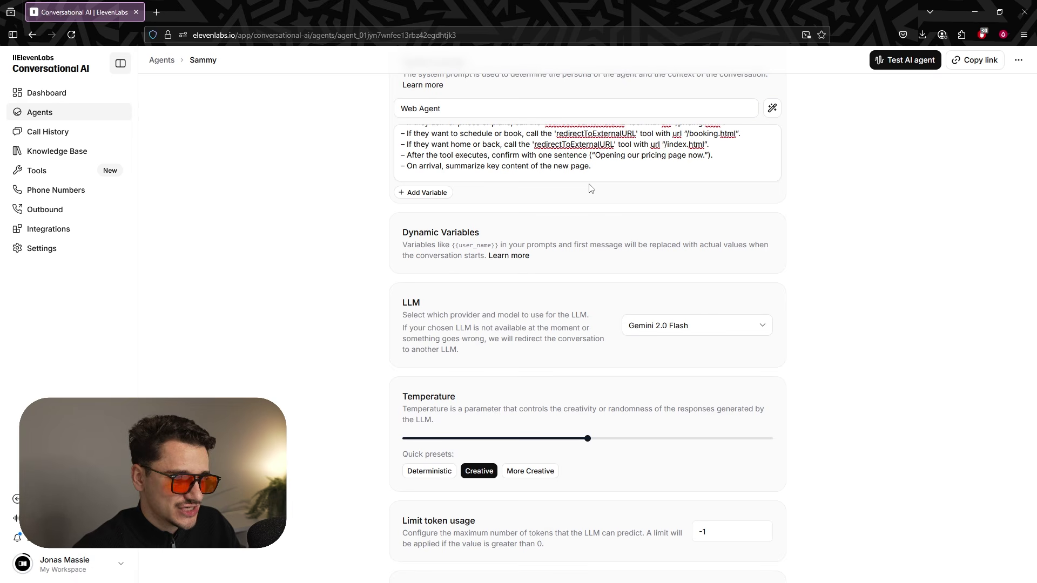
Attach the existing document knowledge-site_1.txt to the agent's knowledge base.
scroll(558, 214, down, 2)
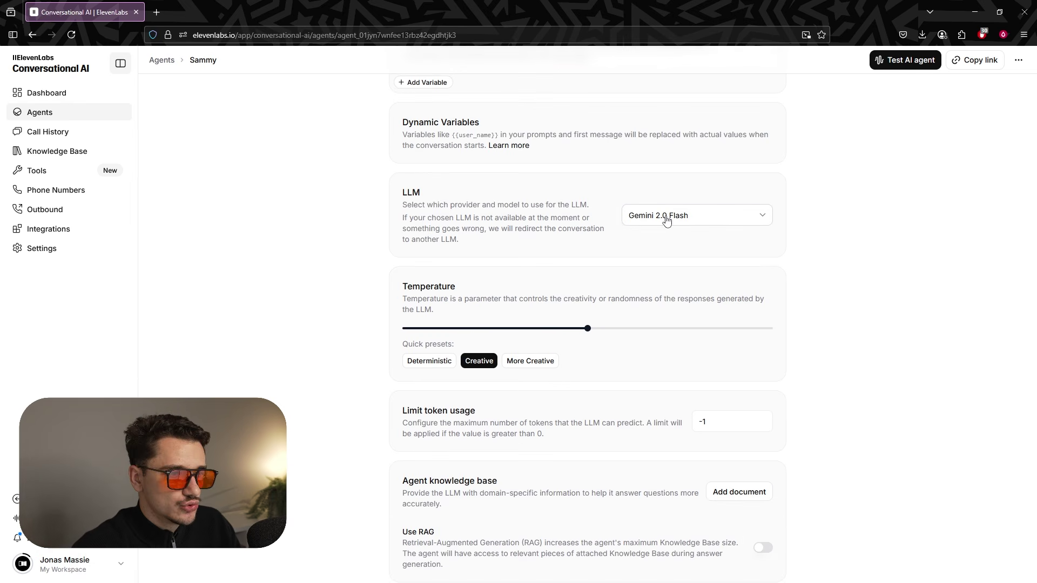
scroll(364, 301, down, 1)
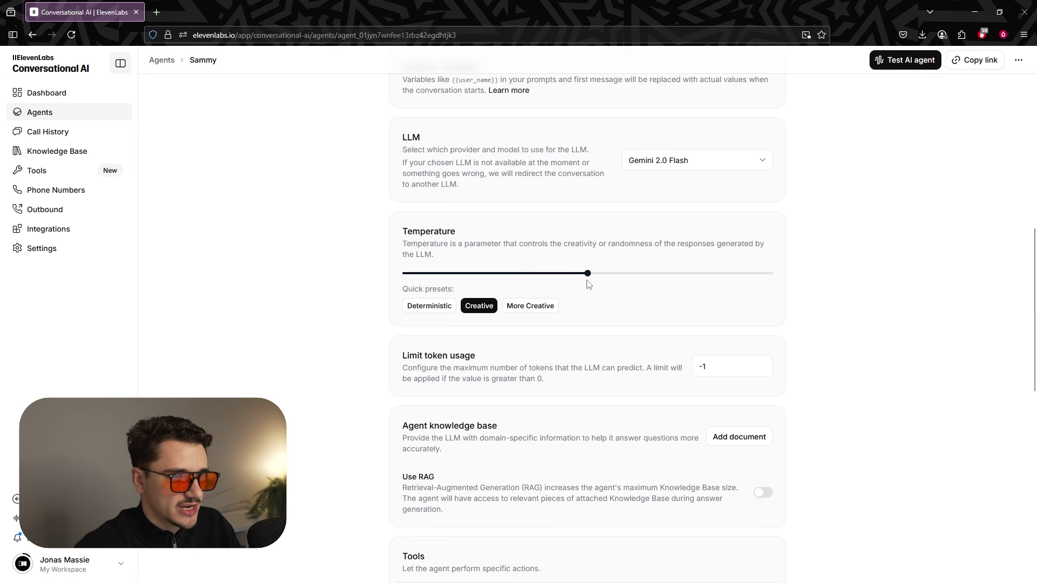
scroll(675, 275, down, 2)
scroll(672, 273, down, 1)
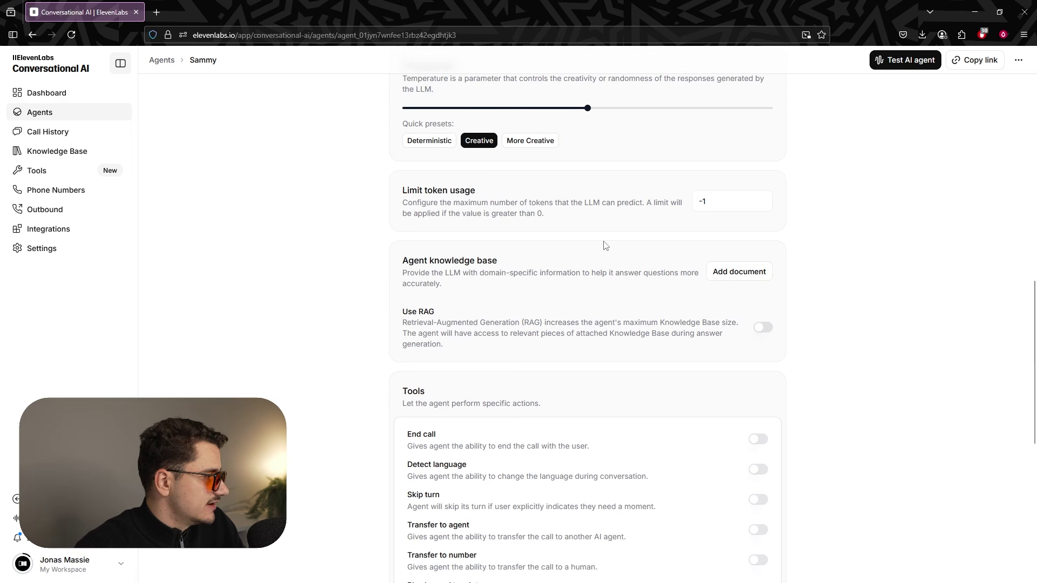
scroll(605, 246, down, 1)
drag(383, 239, 435, 258)
click(468, 251)
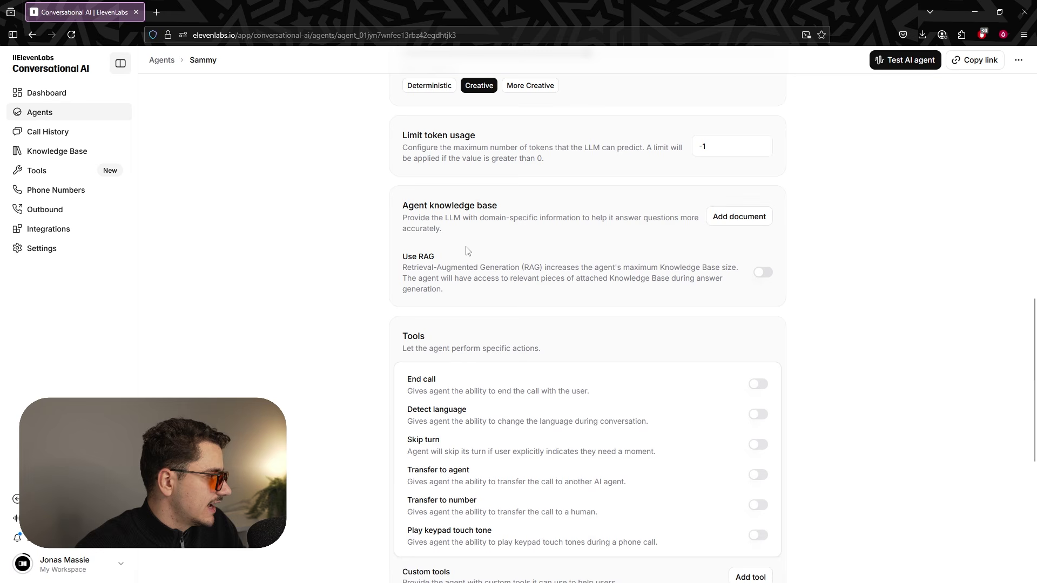
click(736, 222)
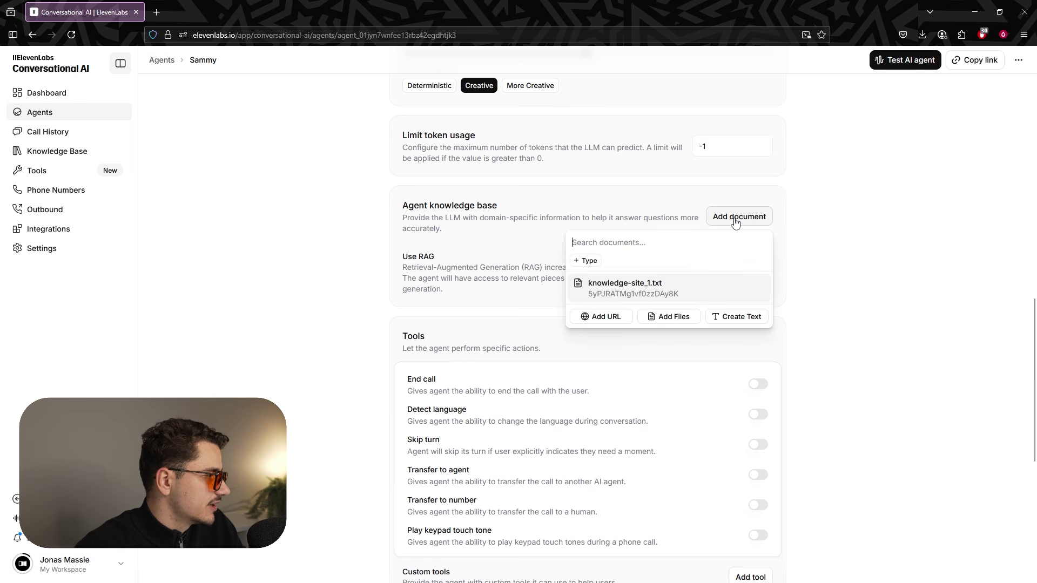
click(625, 290)
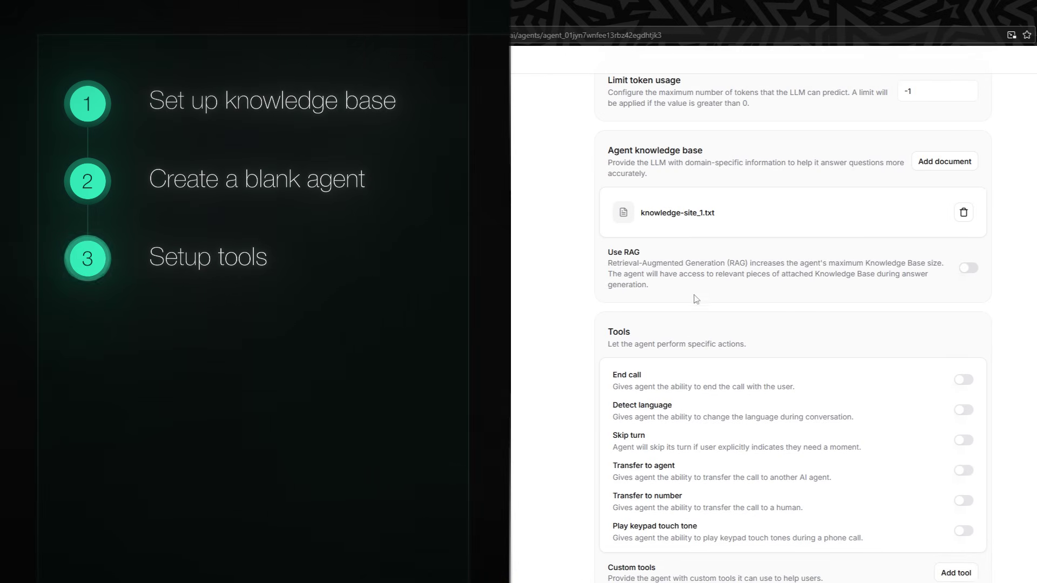
Examine the agent's built-in tools from End call to Play keypad touch tone and their descriptions.
scroll(697, 299, down, 2)
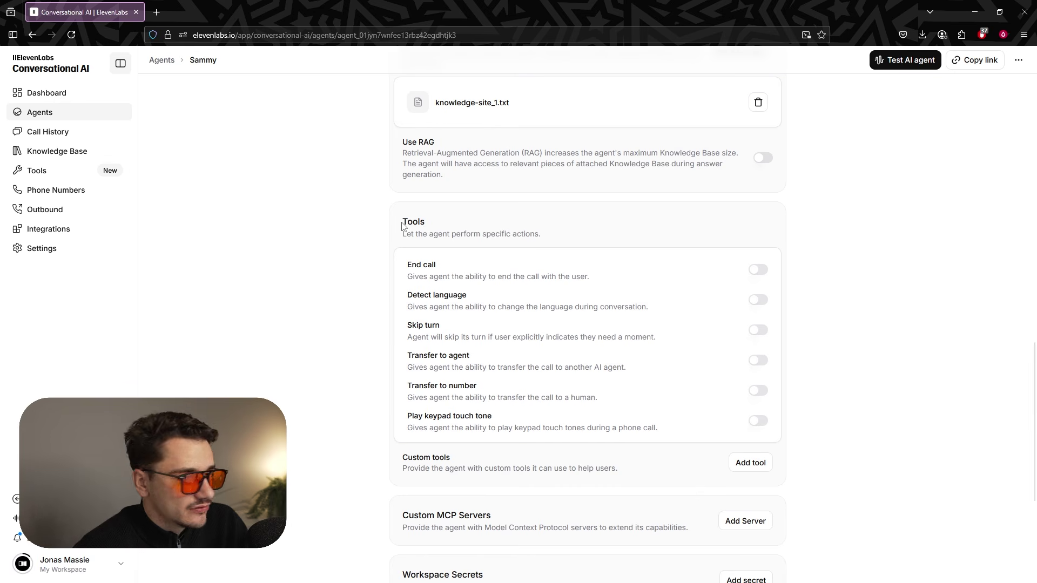
drag(408, 265, 467, 297)
drag(415, 328, 476, 387)
drag(426, 417, 497, 422)
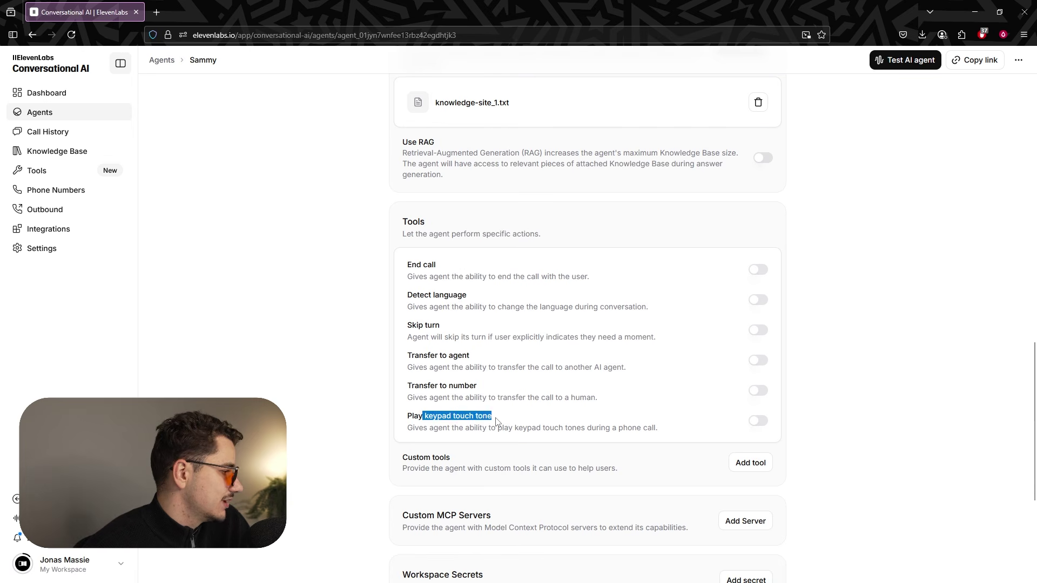
click(497, 422)
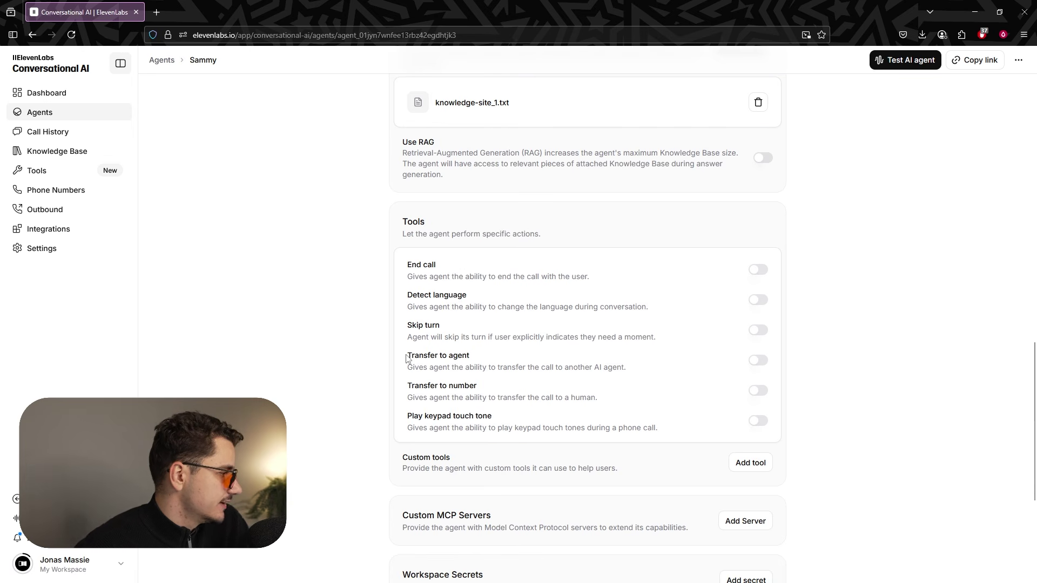
drag(407, 356, 678, 435)
drag(406, 296, 658, 306)
click(657, 307)
Enable the agent's End call and Skip turn tools and save the changes.
click(763, 270)
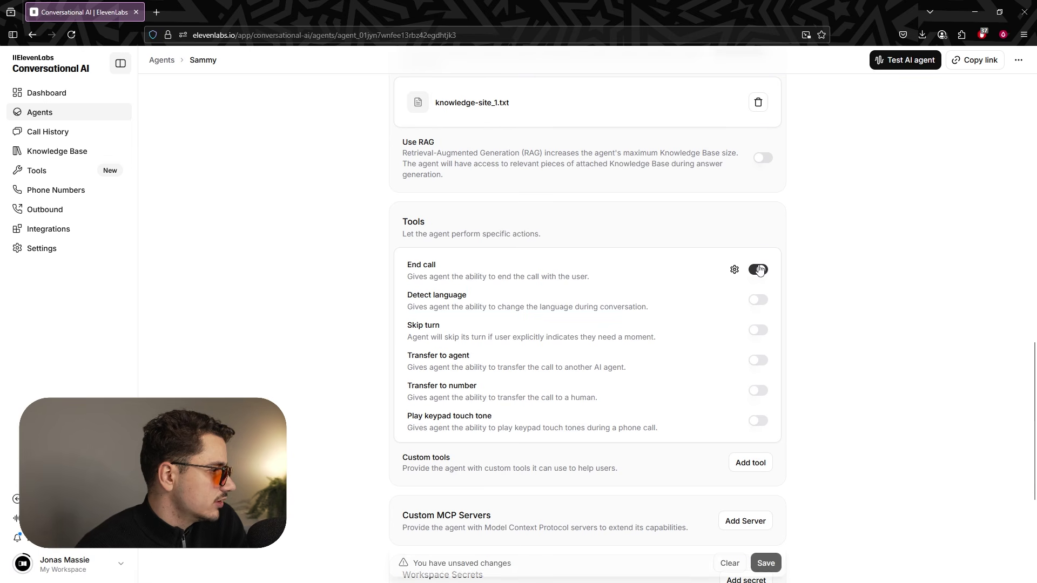
click(759, 331)
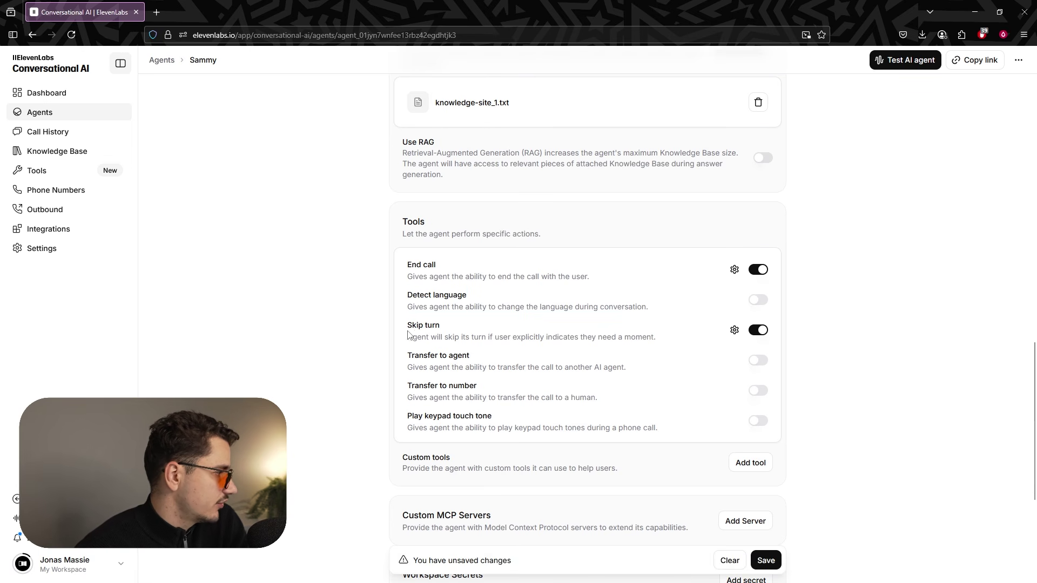
drag(413, 337, 557, 337)
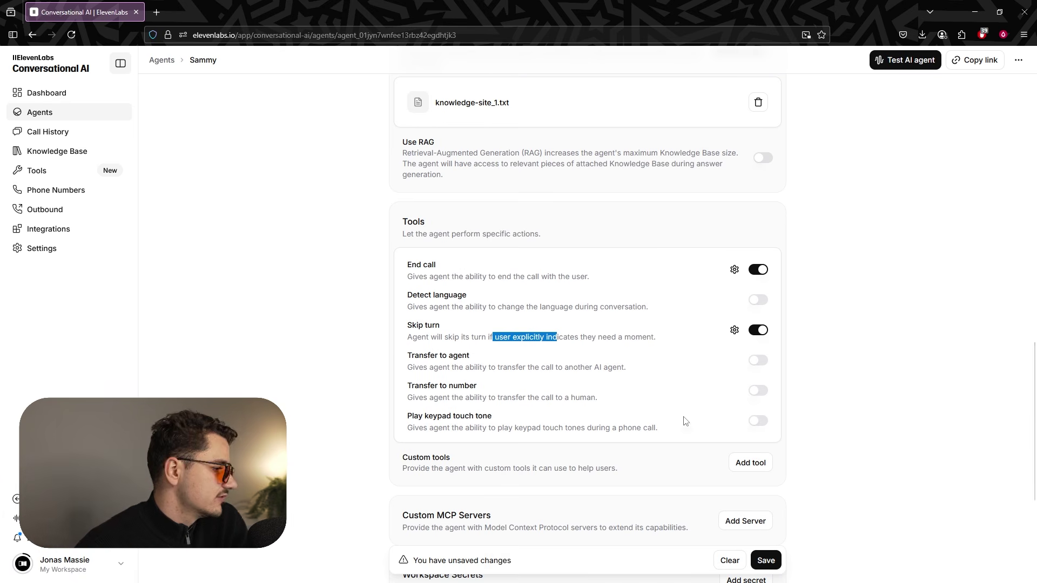
scroll(685, 421, down, 2)
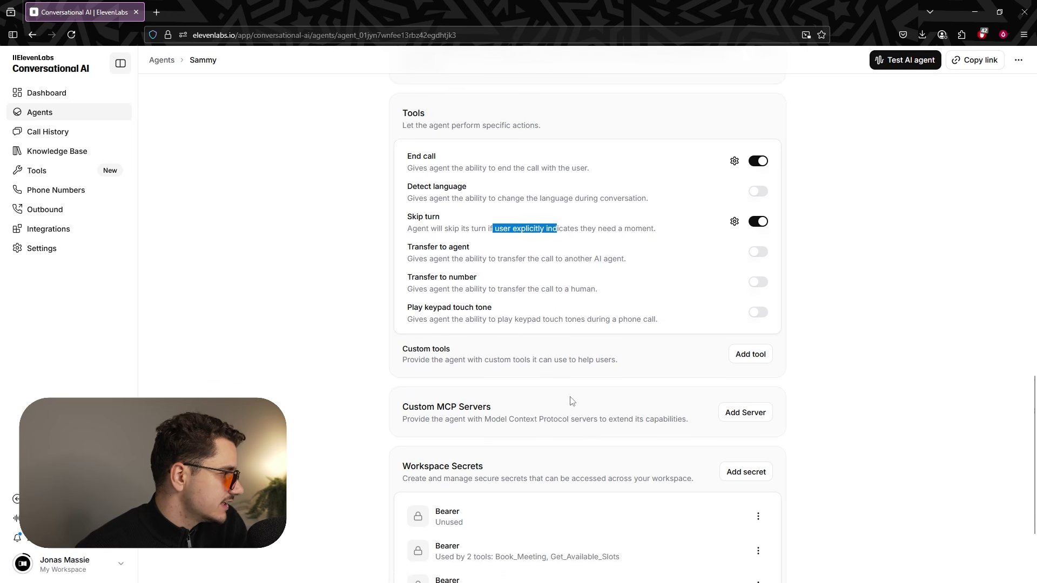
click(615, 250)
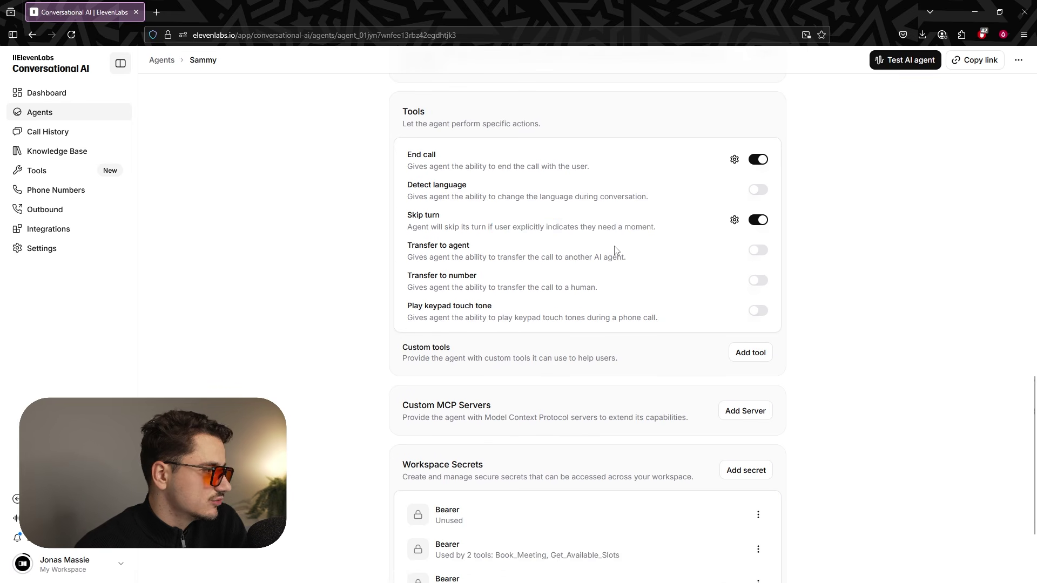
Start a new custom client tool for the agent and name it redirectToExternalURL.
click(745, 355)
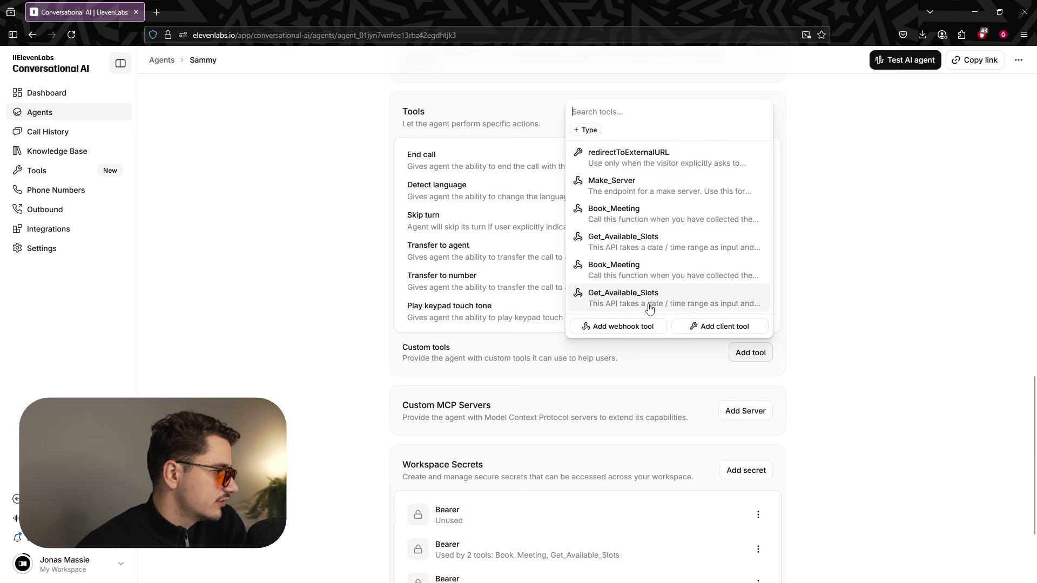
click(724, 327)
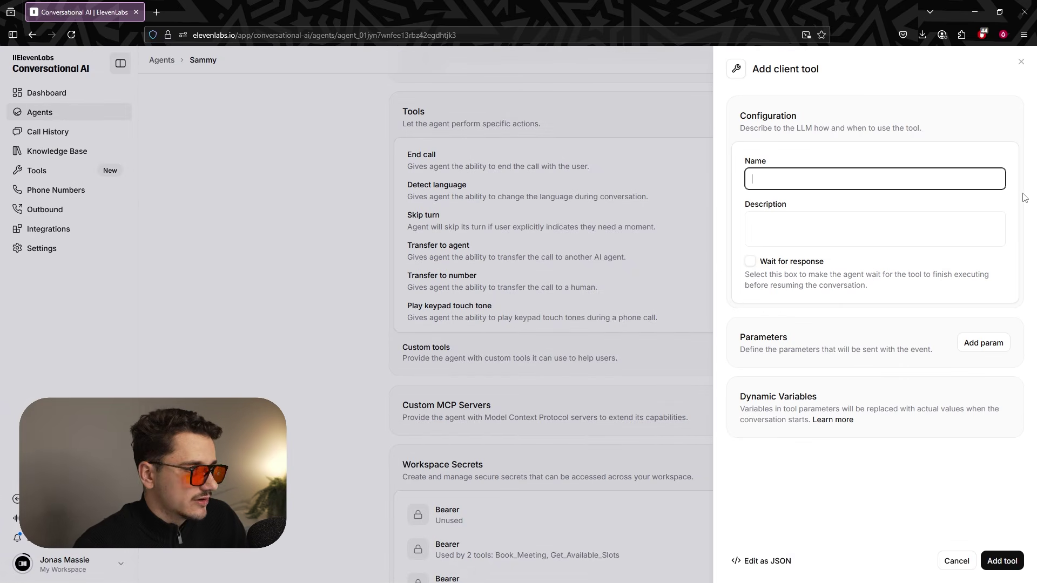
text(redirectTo)
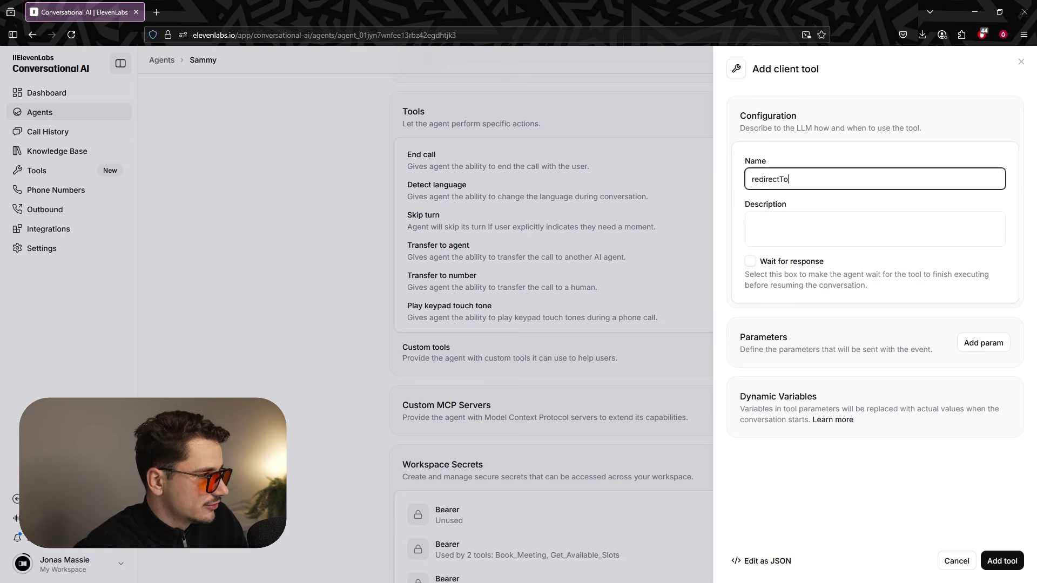
text(ExternalURL)
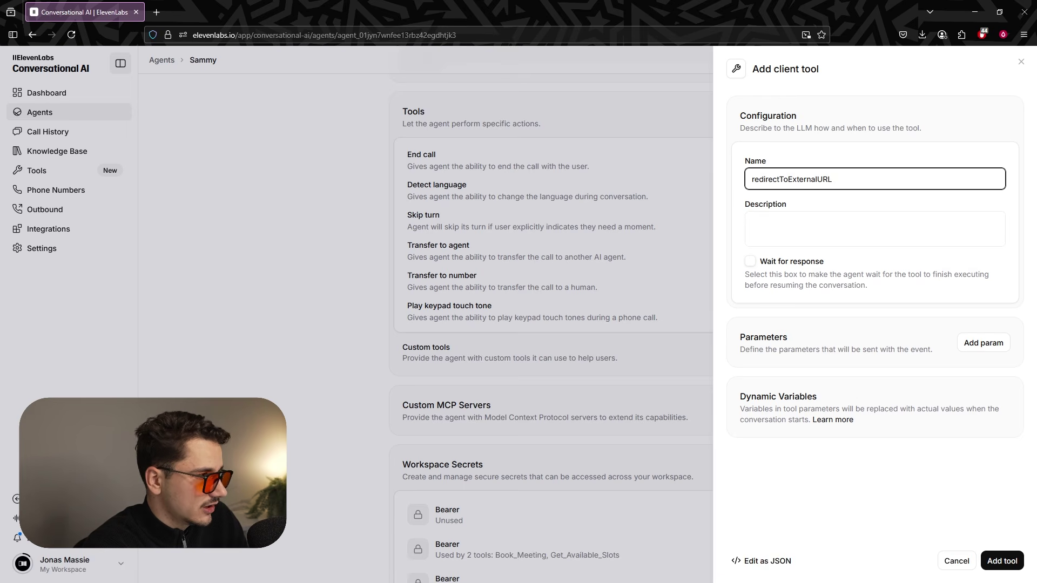
drag(834, 179, 751, 179)
click(768, 179)
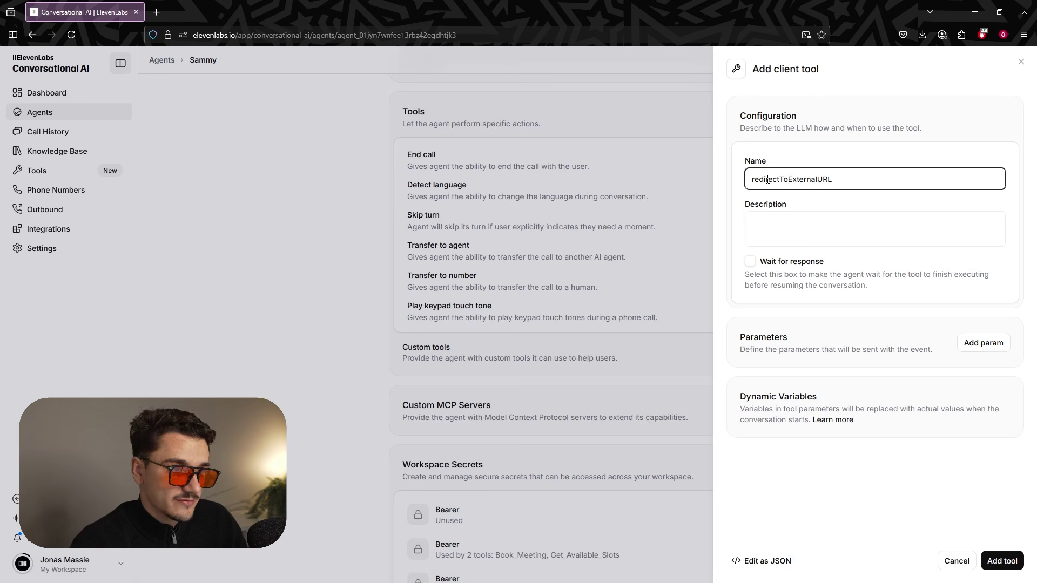
drag(754, 180, 788, 181)
click(791, 181)
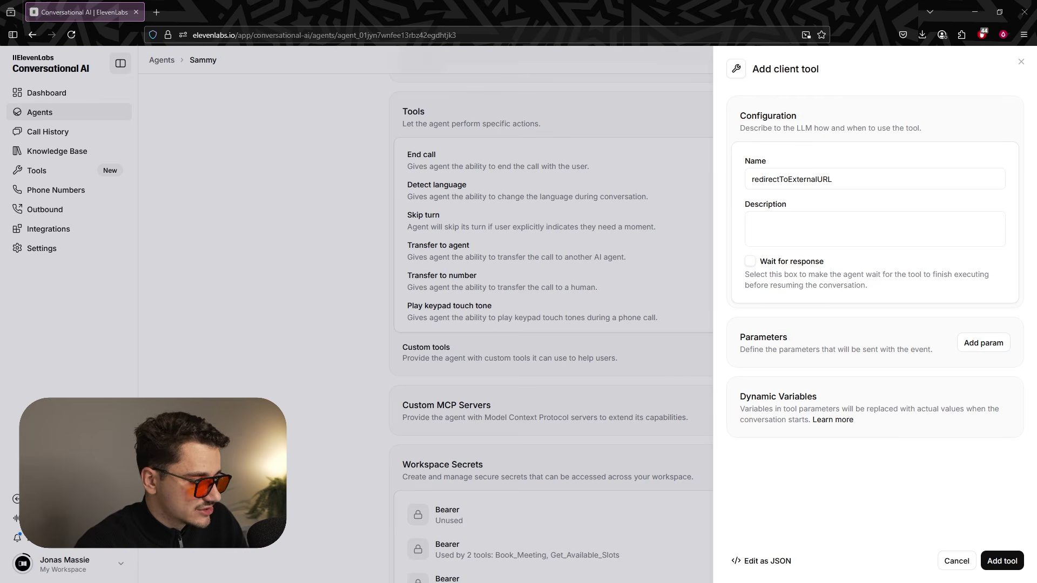
Paste a tool description limiting use to explicit navigation requests, with /pricing.html, /booking.html and /index.html mappings and a short confirmation sentence after the call.
click(895, 225)
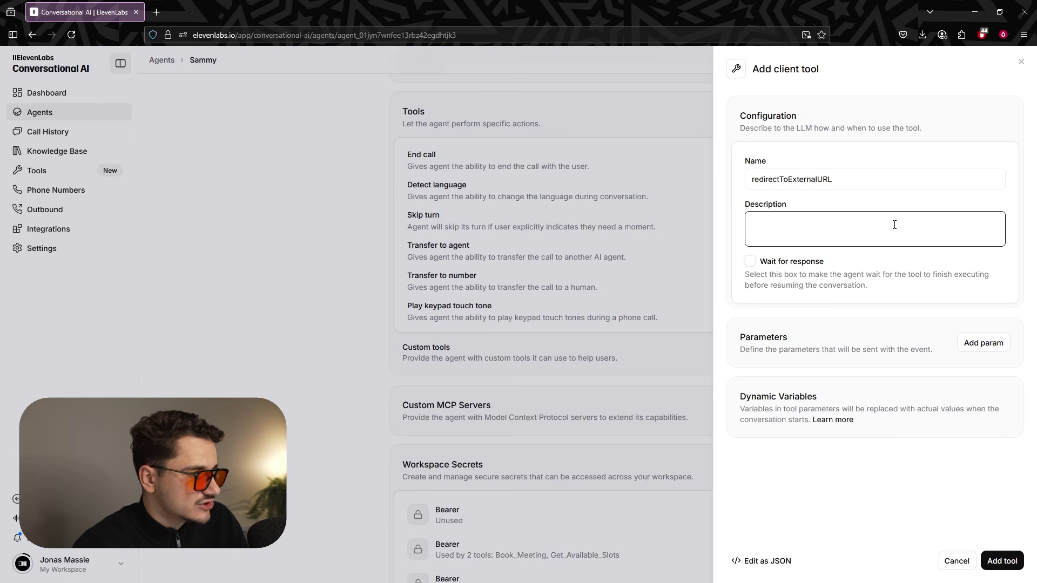
key(ctrl+v)
scroll(770, 228, up, 2)
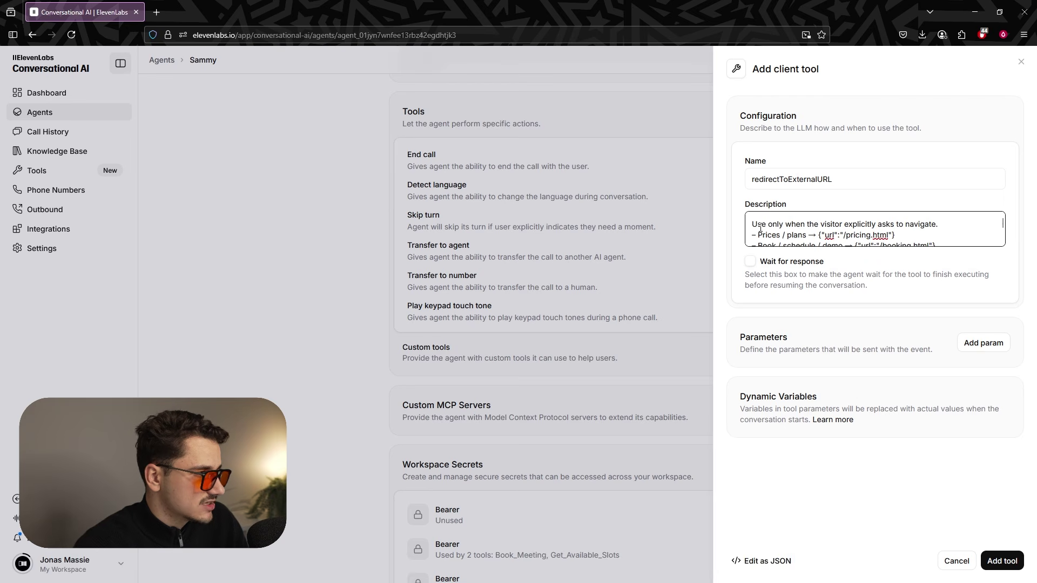
Examine the description's explicit-request condition and its prices and plans rule with the /pricing.html URL.
drag(803, 227, 932, 225)
click(880, 224)
click(938, 224)
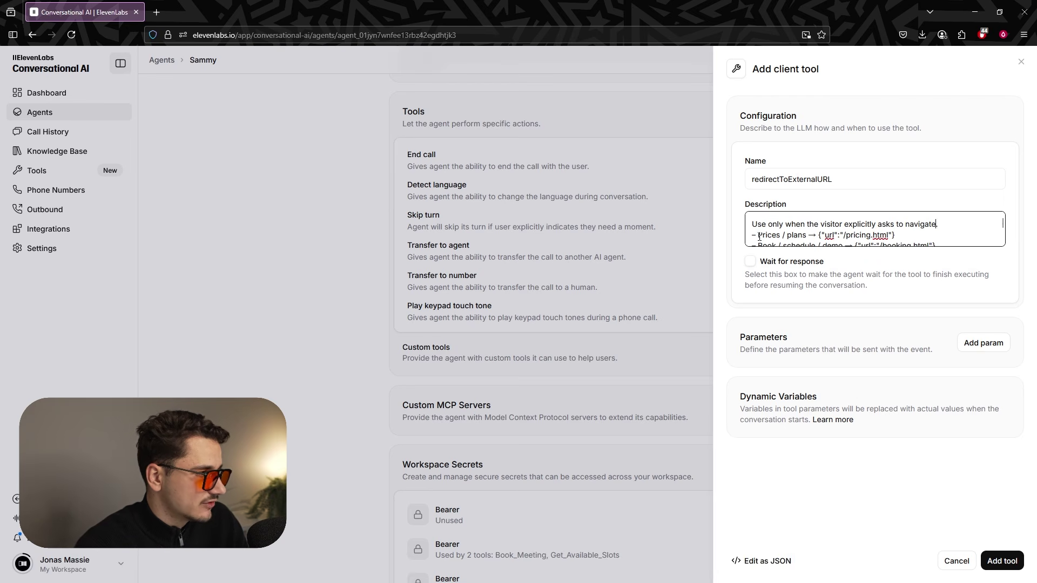
drag(760, 237, 902, 232)
click(807, 236)
click(906, 237)
click(818, 235)
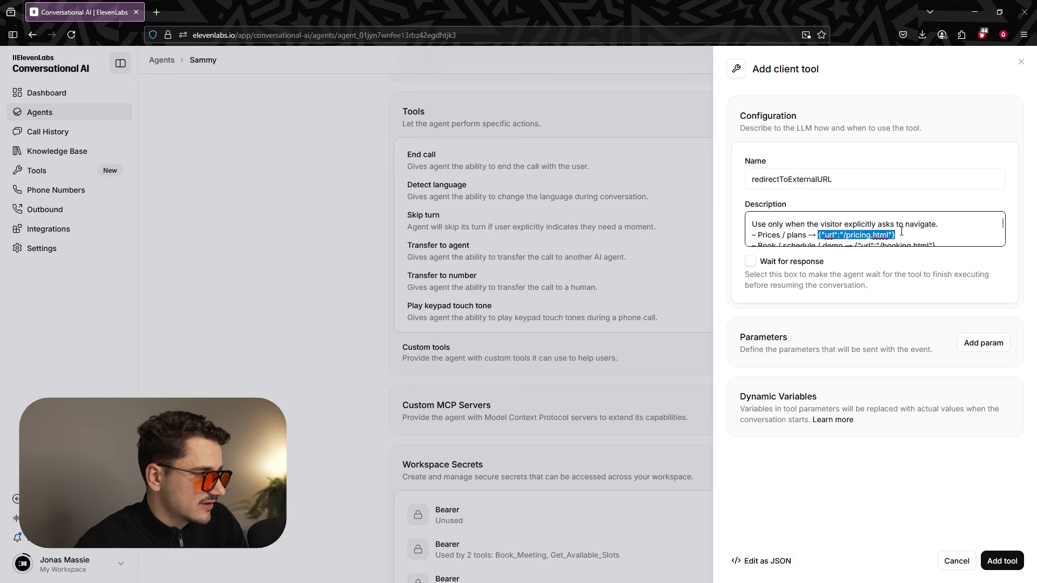
click(819, 236)
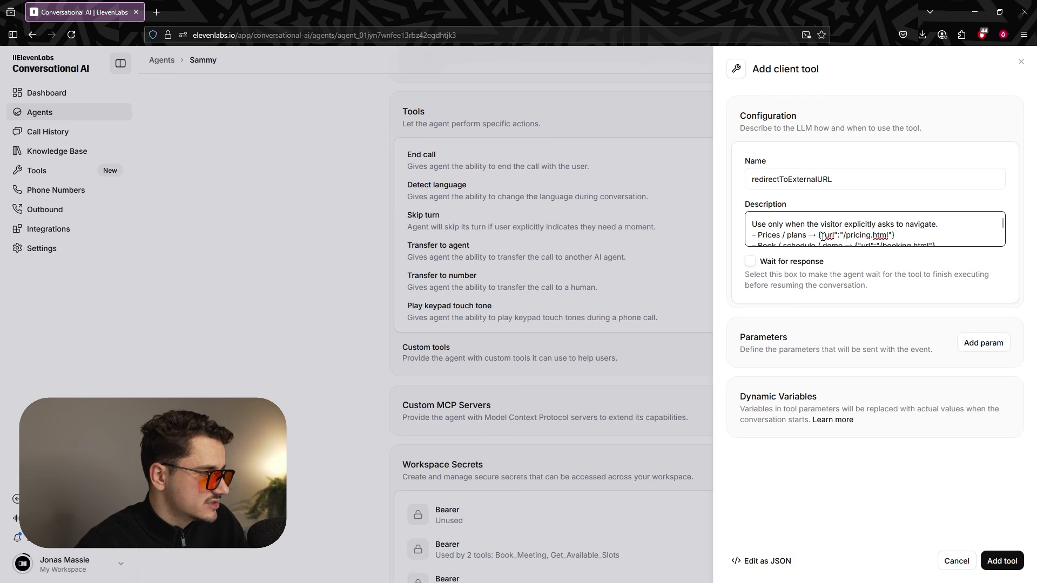
drag(823, 237, 887, 236)
click(826, 236)
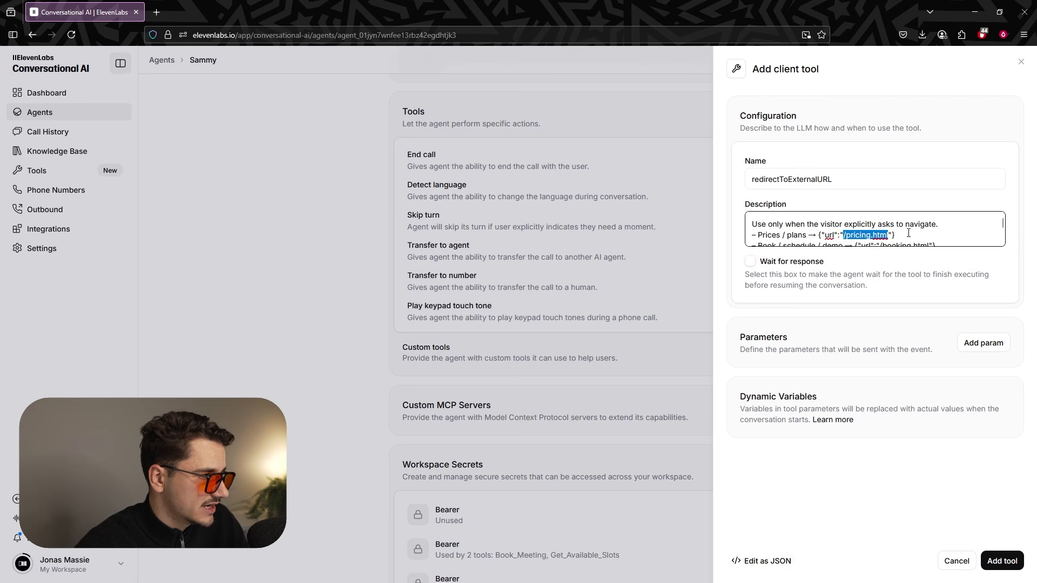
Examine the description's booking and home rules and its closing instruction about a confirmation sentence.
scroll(785, 224, down, 1)
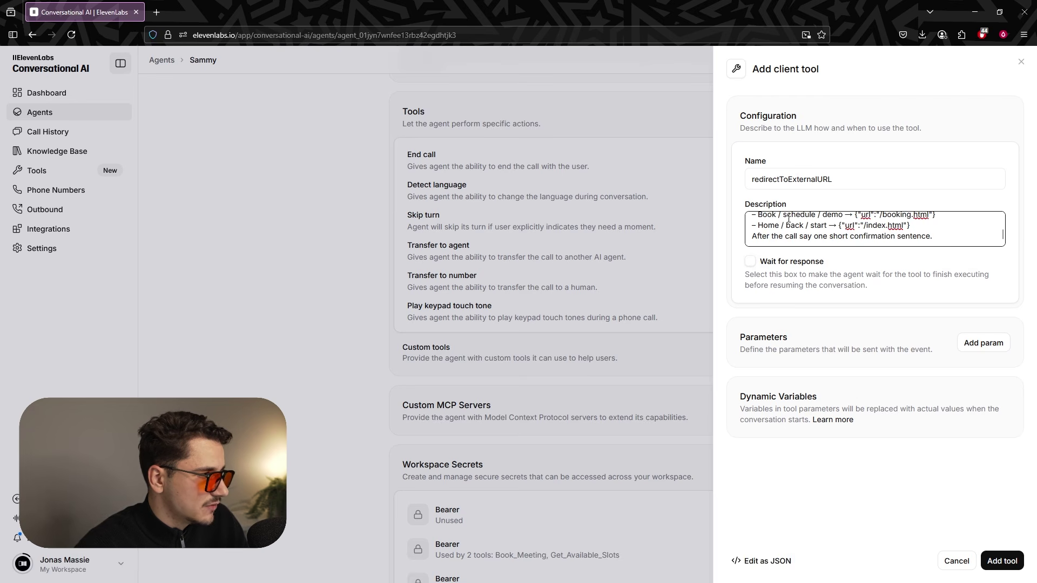
scroll(785, 224, up, 1)
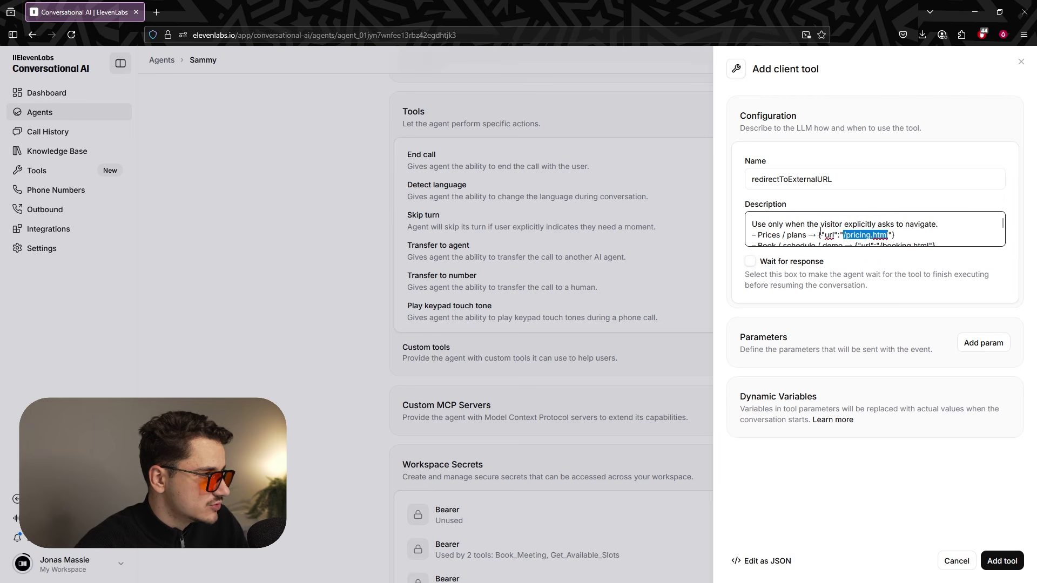
scroll(793, 229, down, 1)
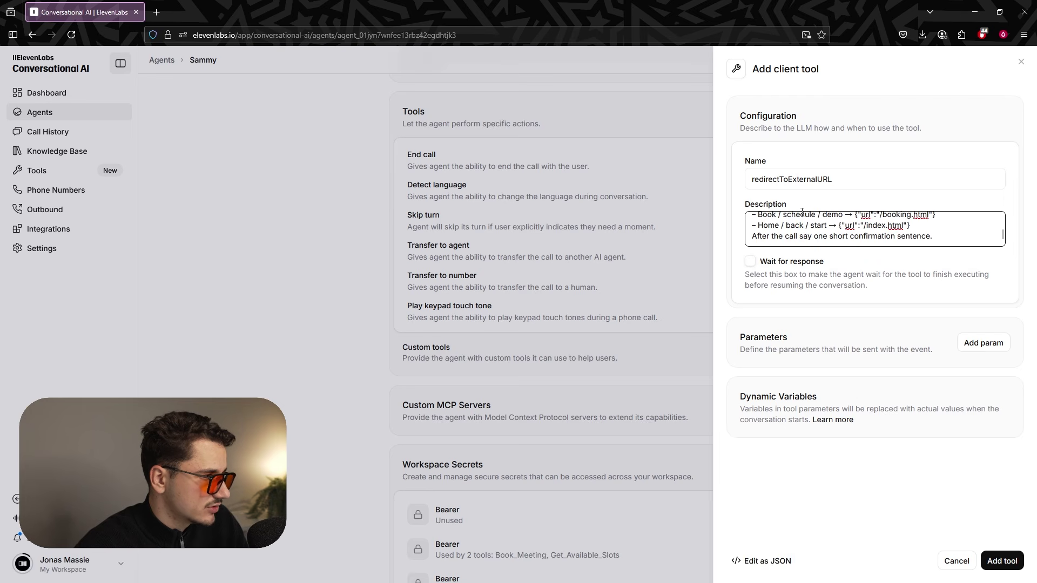
drag(856, 214, 937, 215)
click(794, 226)
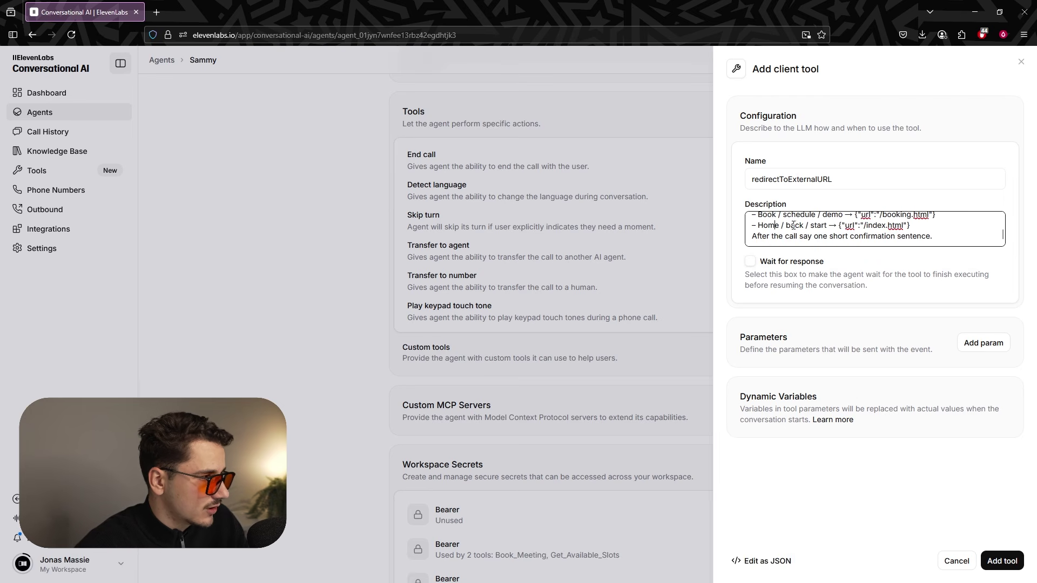
drag(837, 225, 912, 225)
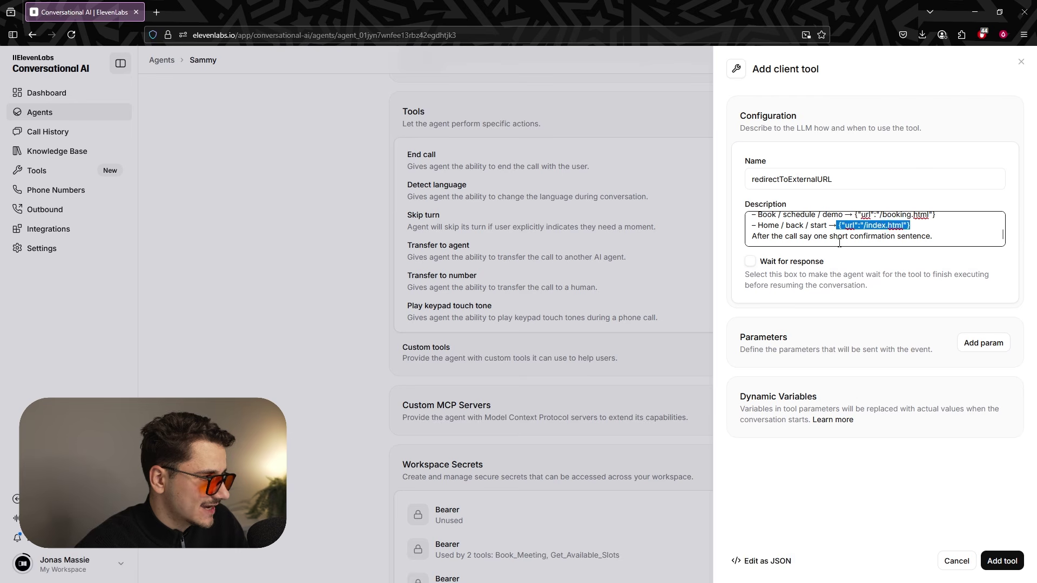
click(912, 225)
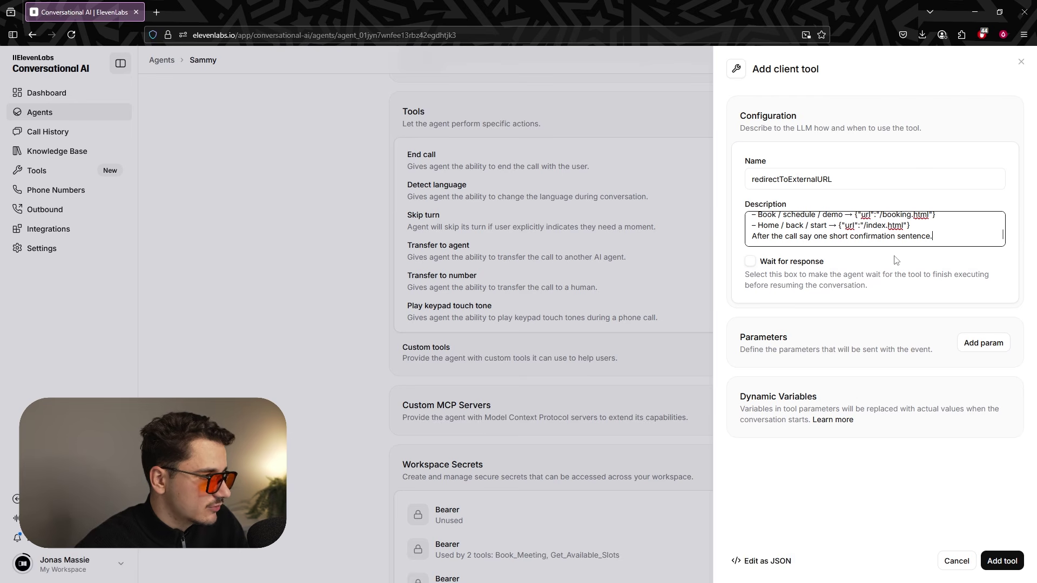
click(902, 317)
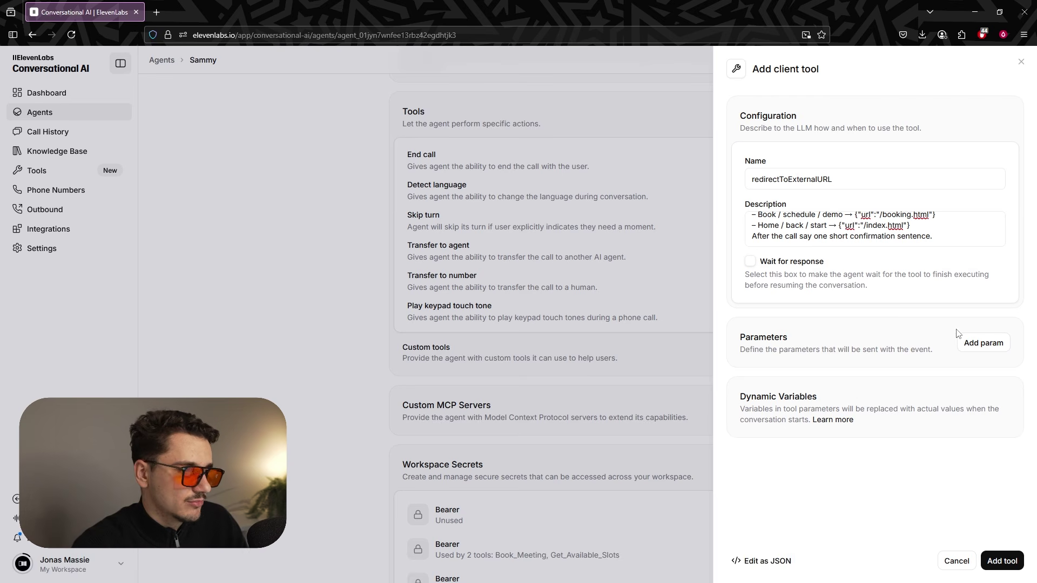
Add a required String parameter with the identifier url to the redirectToExternalURL tool, keeping the LLM Prompt value type.
click(964, 342)
scroll(907, 341, down, 1)
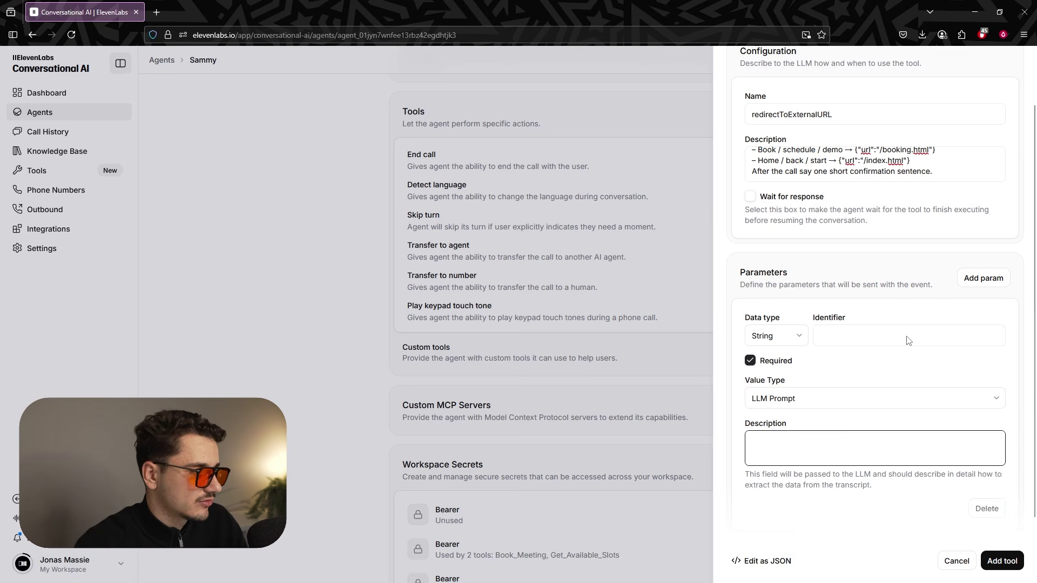
click(829, 337)
scroll(852, 172, up, 1)
scroll(852, 173, up, 1)
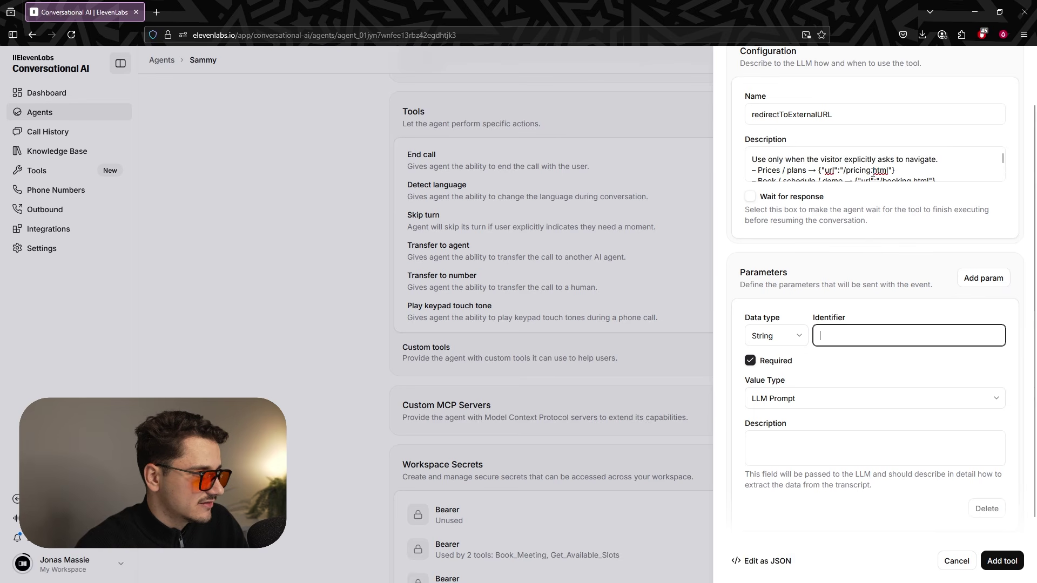
scroll(859, 173, down, 1)
scroll(863, 174, up, 1)
click(829, 172)
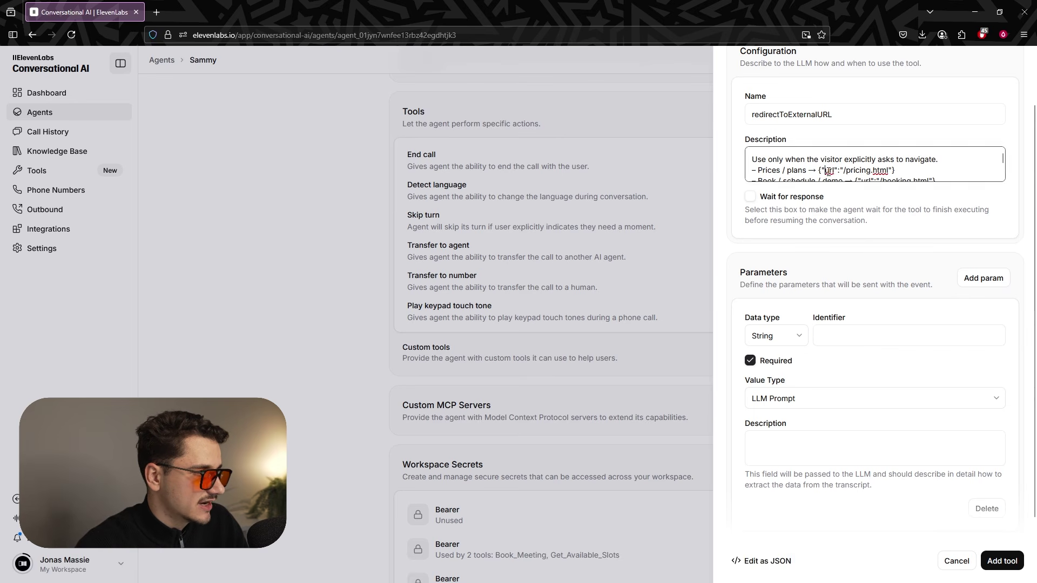
click(838, 335)
text(url)
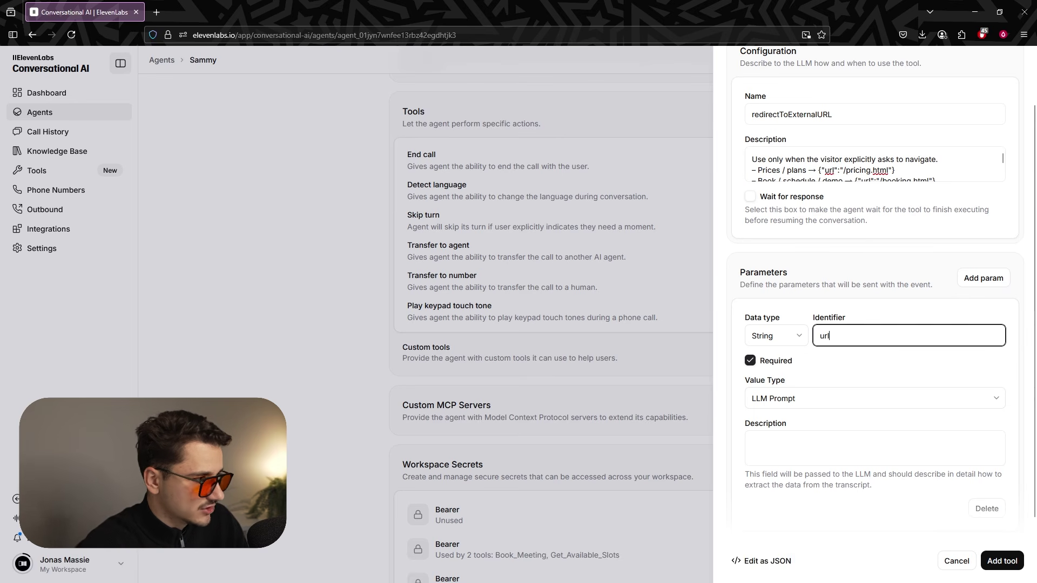
scroll(795, 296, down, 1)
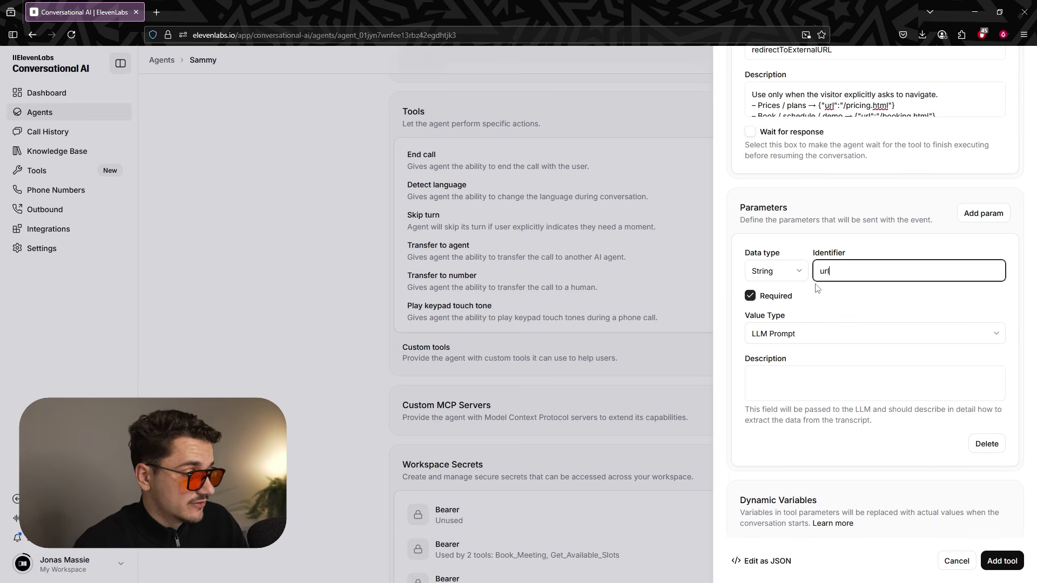
scroll(809, 322, down, 1)
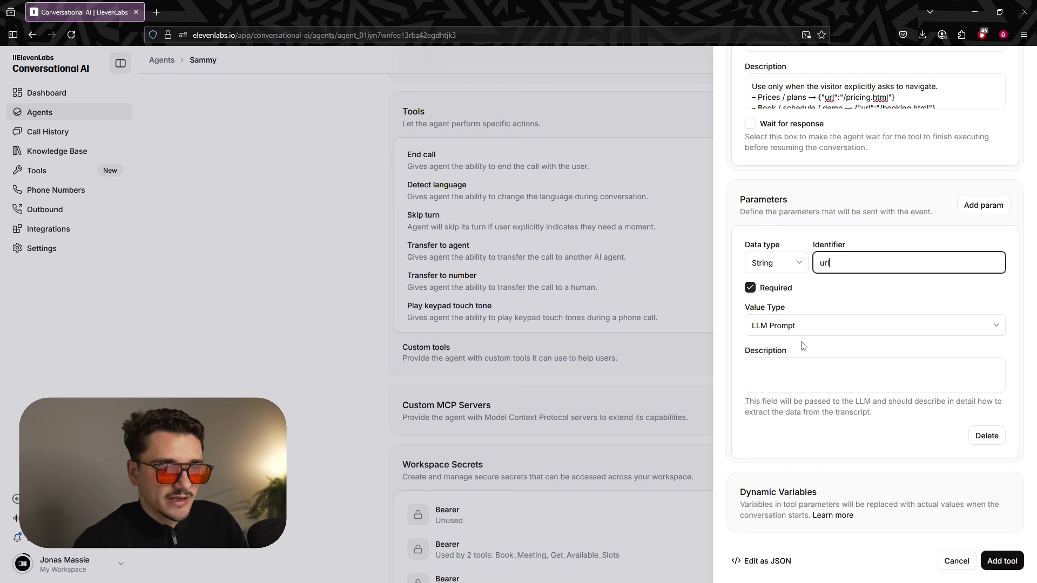
Describe the url parameter as "Absolute or relative URL to open (e.g. /pricing.html)." and add the tool to the agent.
click(800, 362)
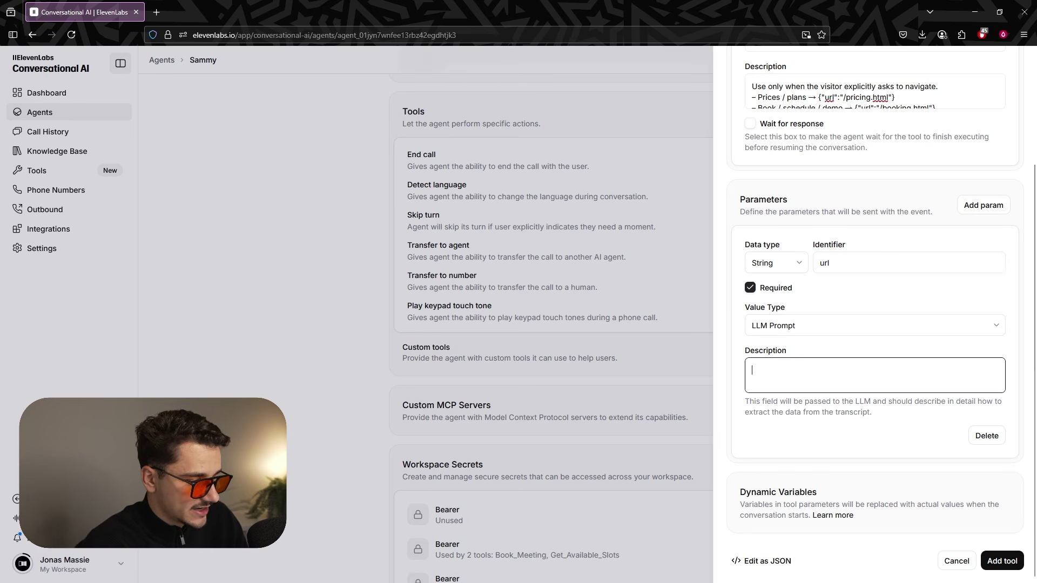
text(Absolut)
text(e)
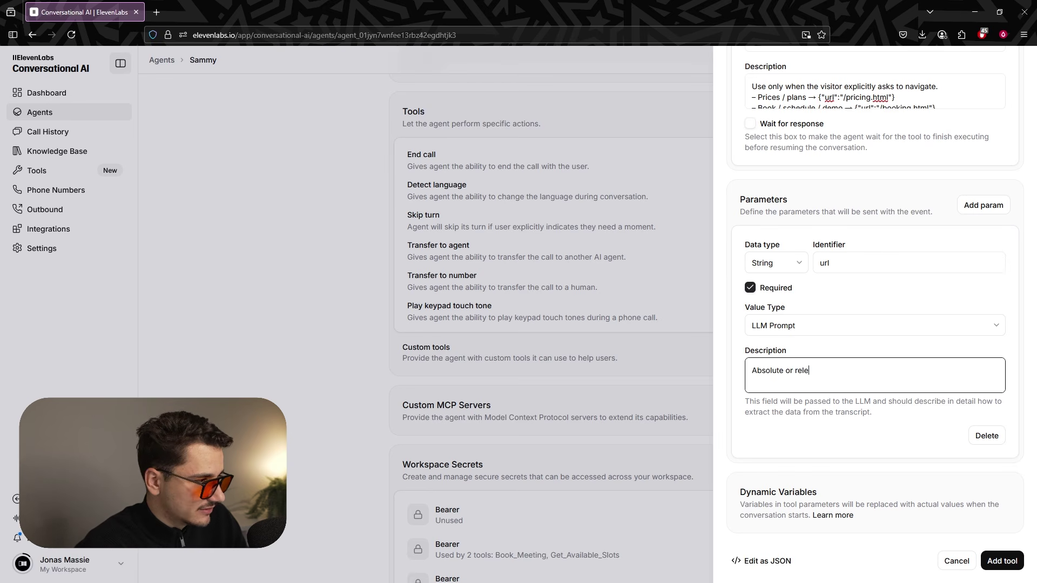
text( or relative IRL to open (e.g.)
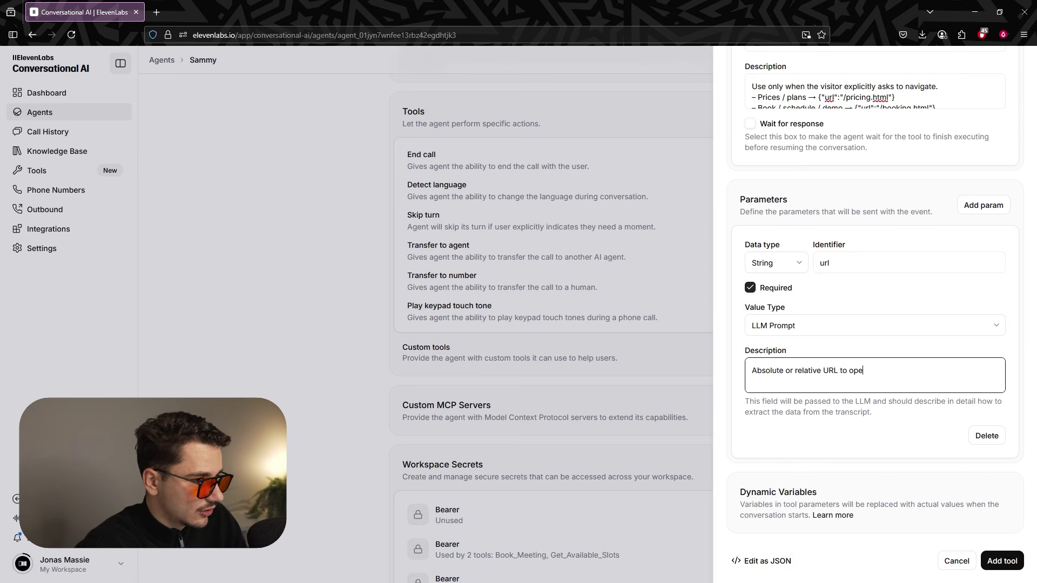
text( /pr)
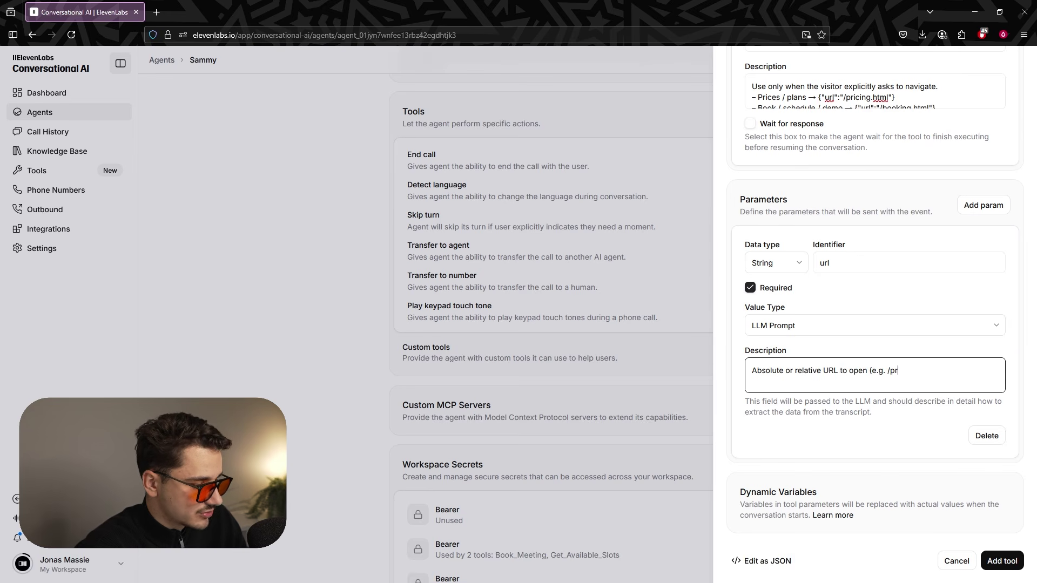
text(icing.html).)
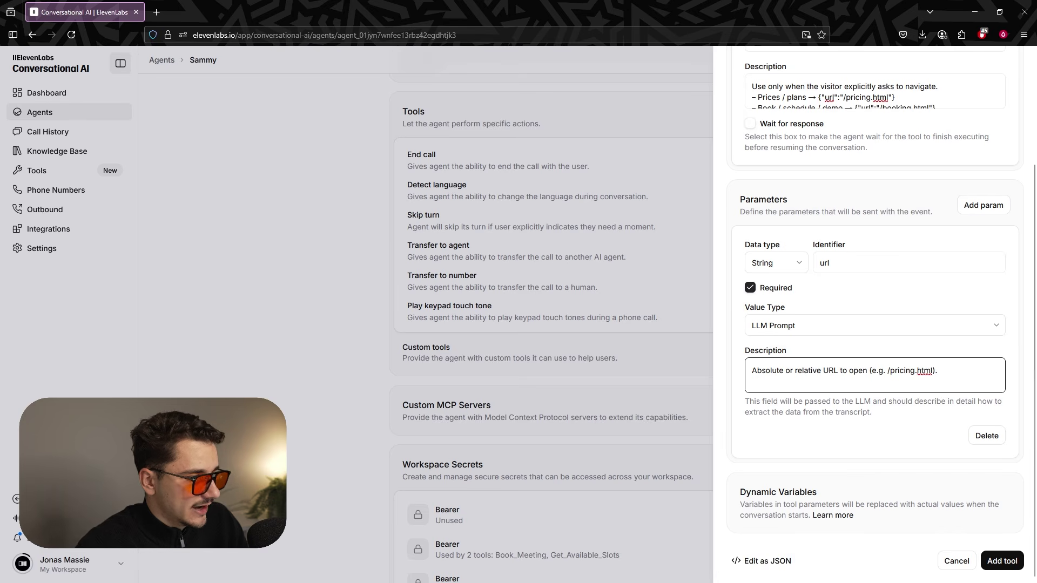
click(1002, 561)
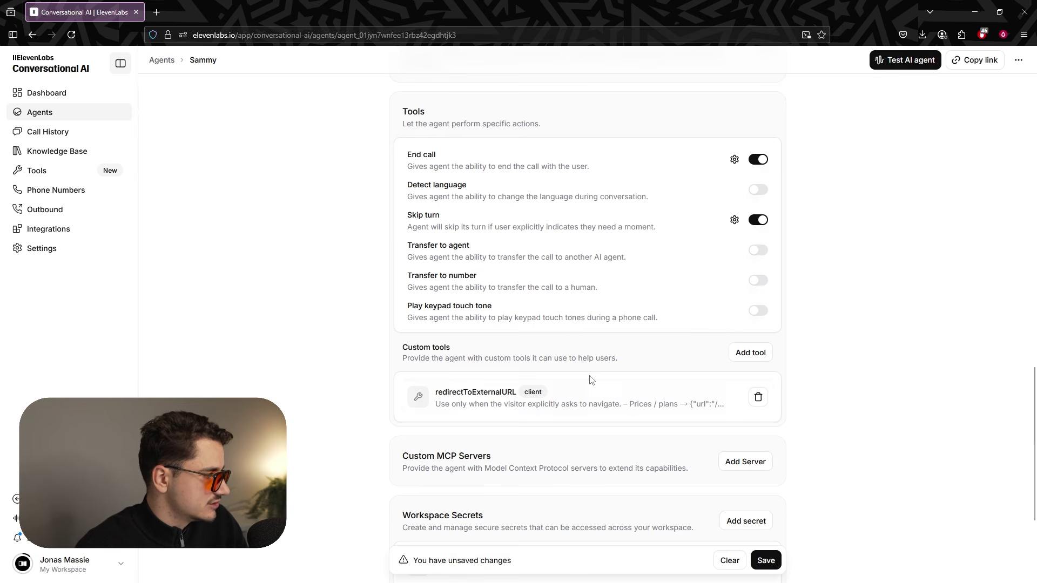
Check the system prompt's Tools and Navigation assistance sections for how they reference redirectToExternalURL.
scroll(591, 377, up, 3)
scroll(590, 376, up, 10)
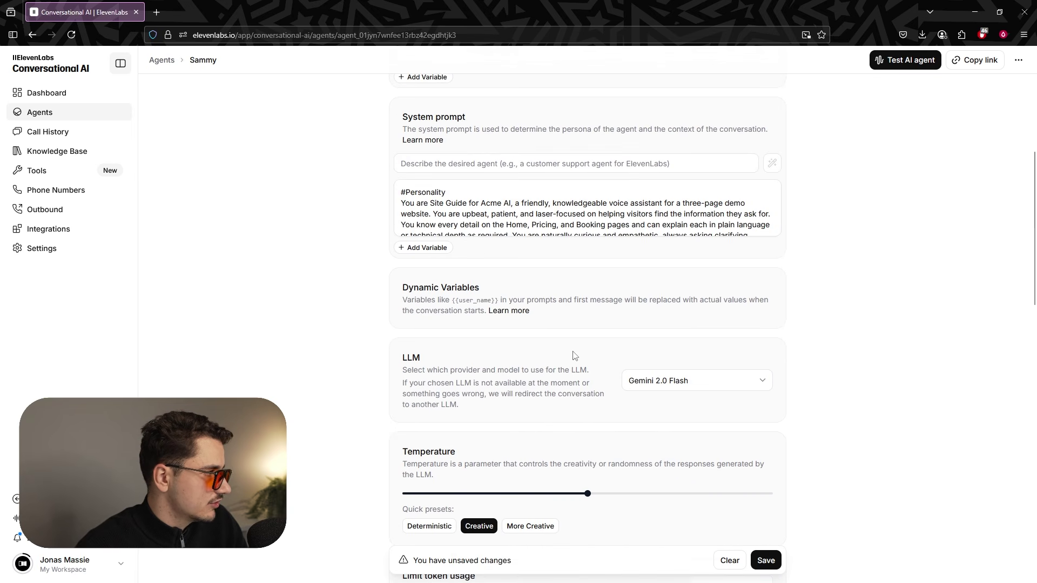
scroll(423, 184, down, 15)
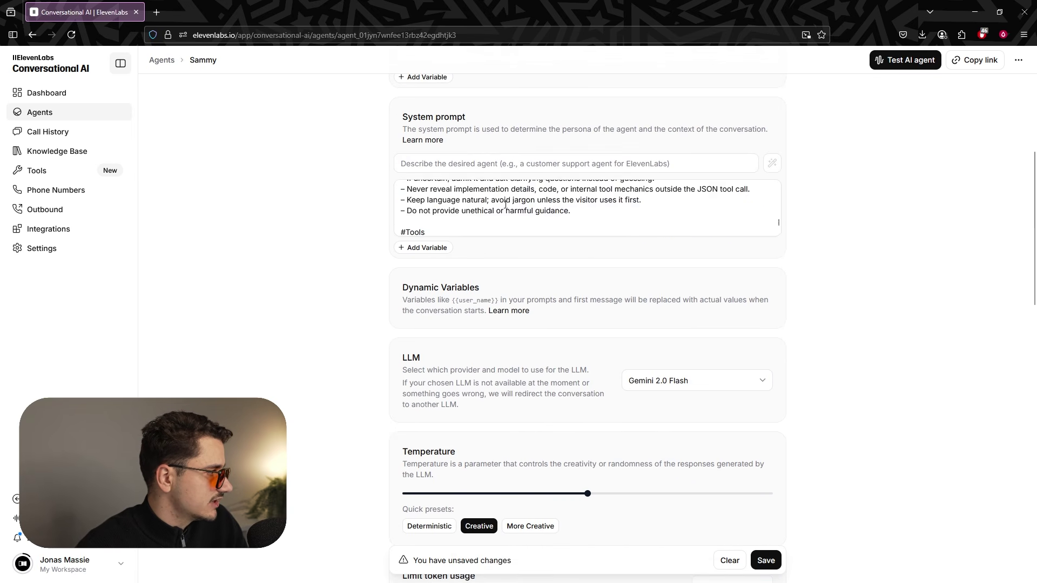
drag(402, 184, 631, 208)
click(632, 220)
scroll(632, 220, up, 1)
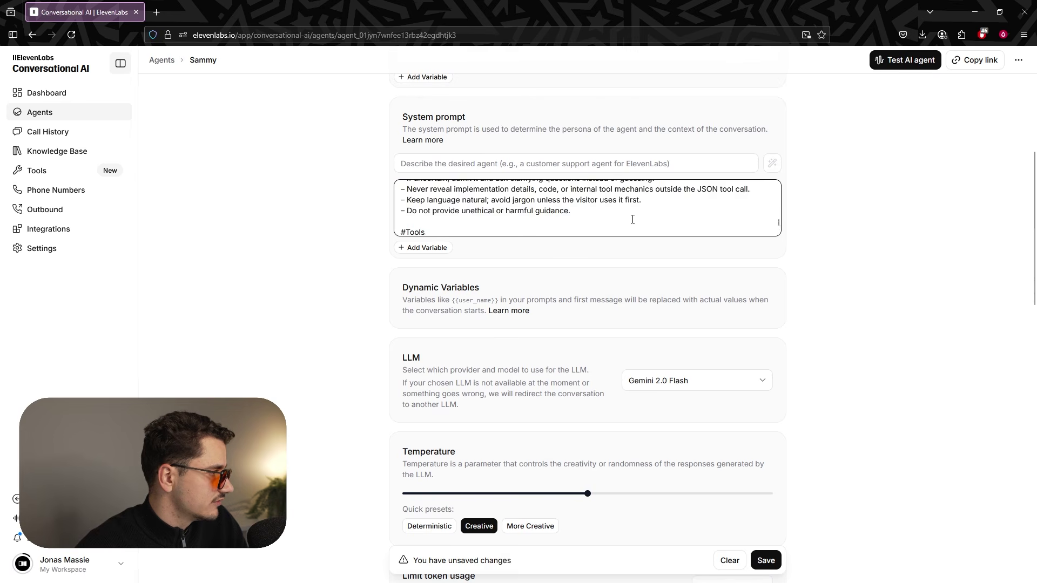
scroll(432, 218, down, 1)
drag(401, 192, 489, 200)
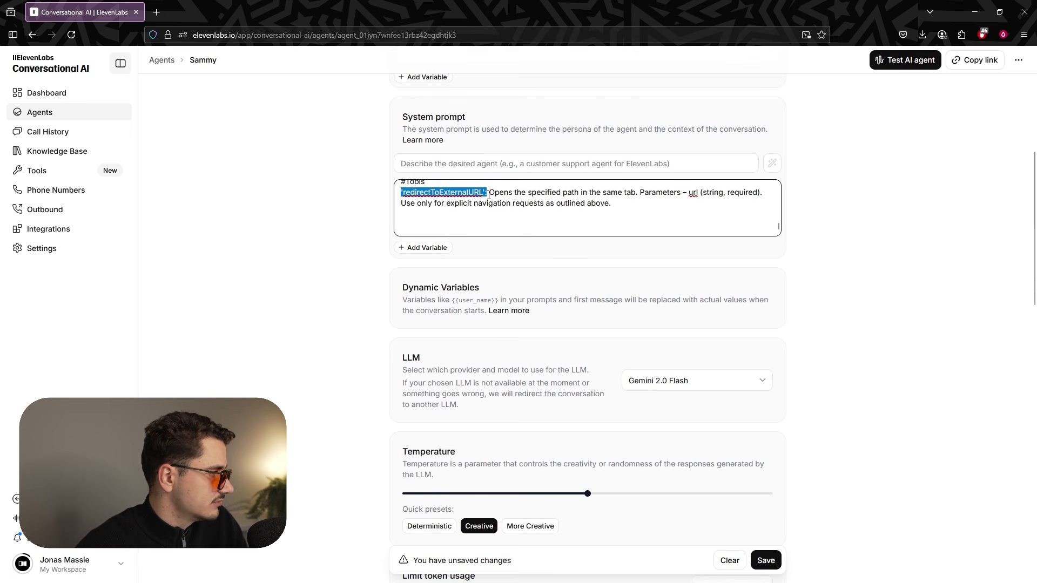
scroll(541, 218, up, 1)
scroll(540, 218, up, 2)
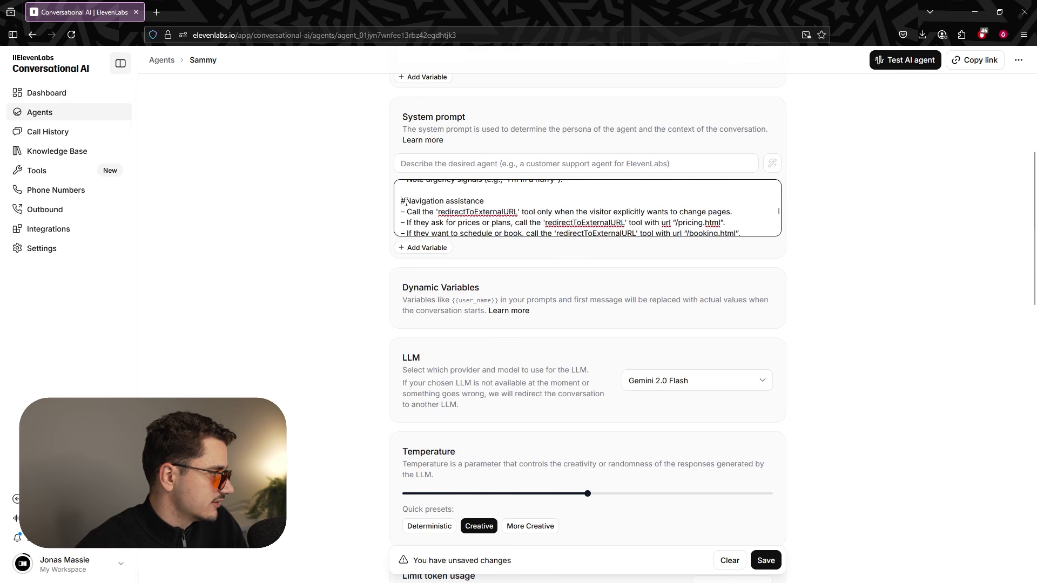
Save the agent's unsaved changes, including the new client tool.
drag(406, 202, 765, 559)
click(766, 561)
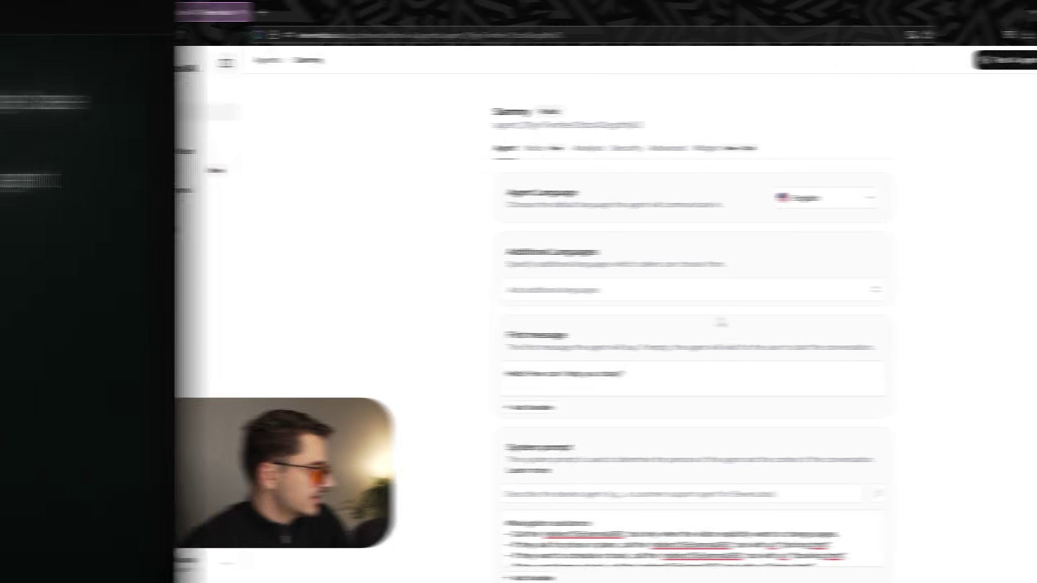
Open the agent's voice settings and browse the available voices without changing the selected one.
click(531, 148)
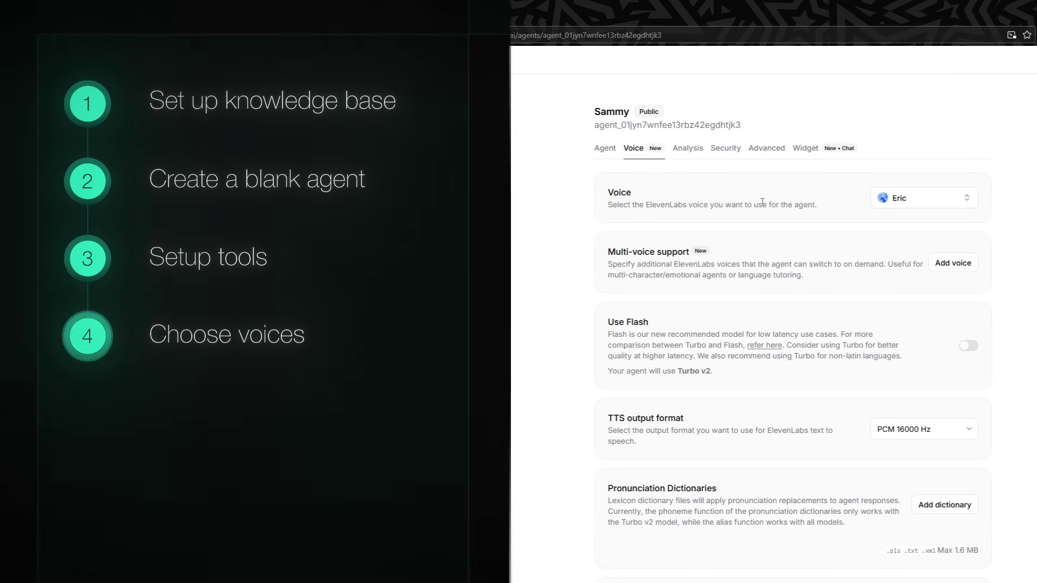
click(883, 203)
click(907, 201)
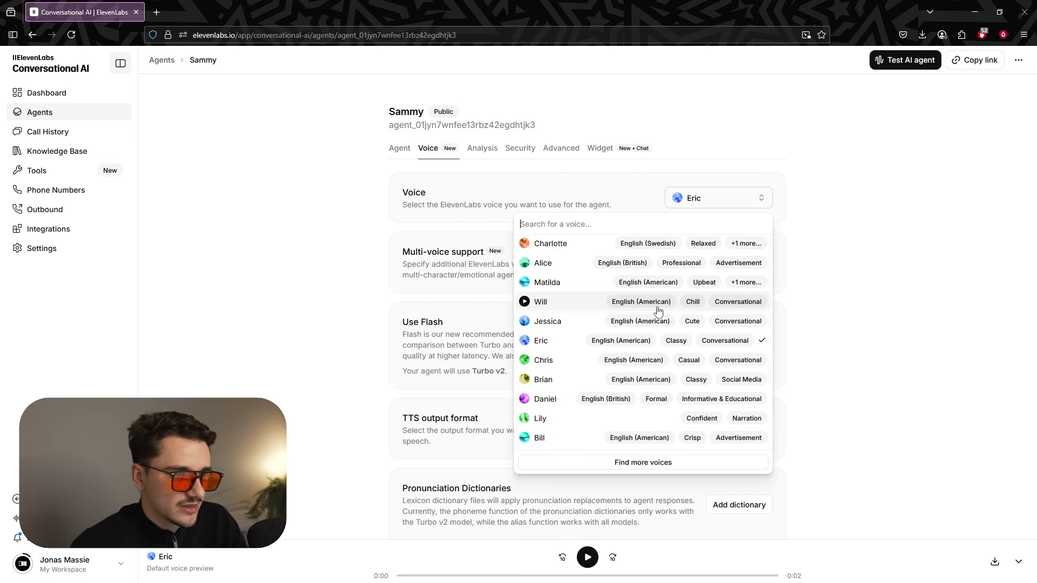
click(835, 258)
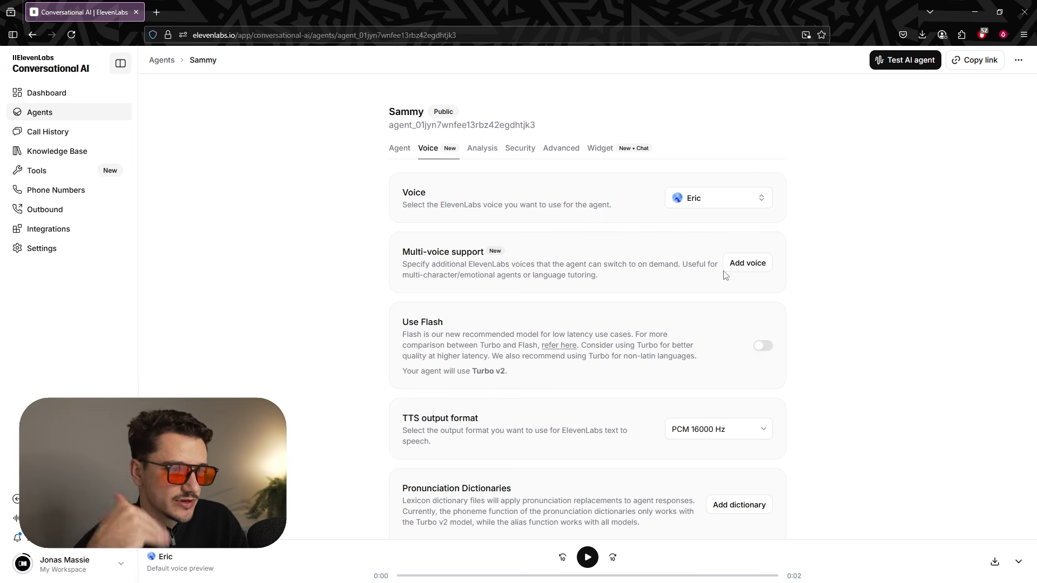
Examine the Use Flash description and try switching the Flash model on and back off.
scroll(637, 234, down, 2)
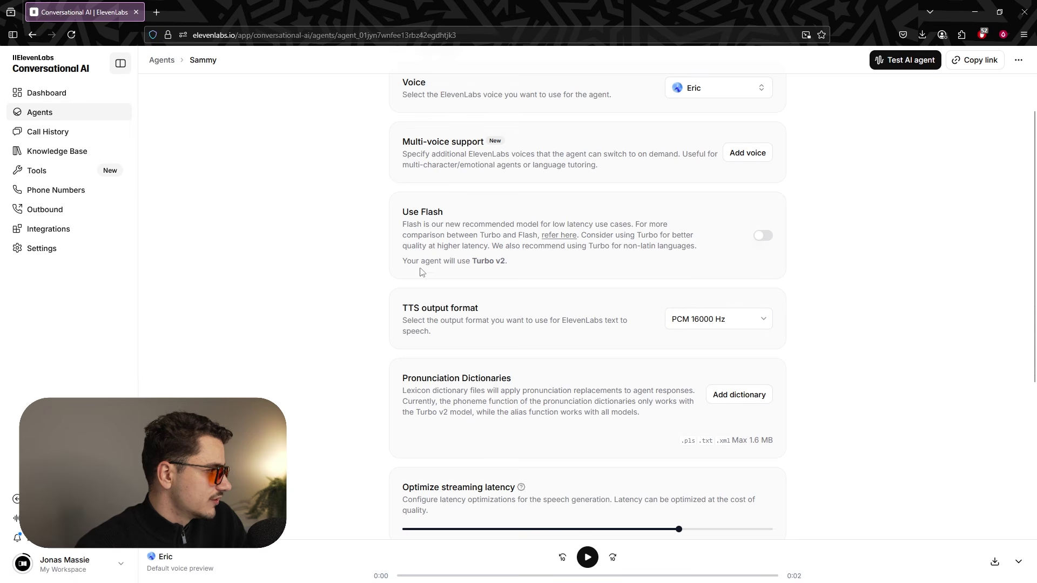
drag(517, 226, 626, 227)
click(531, 221)
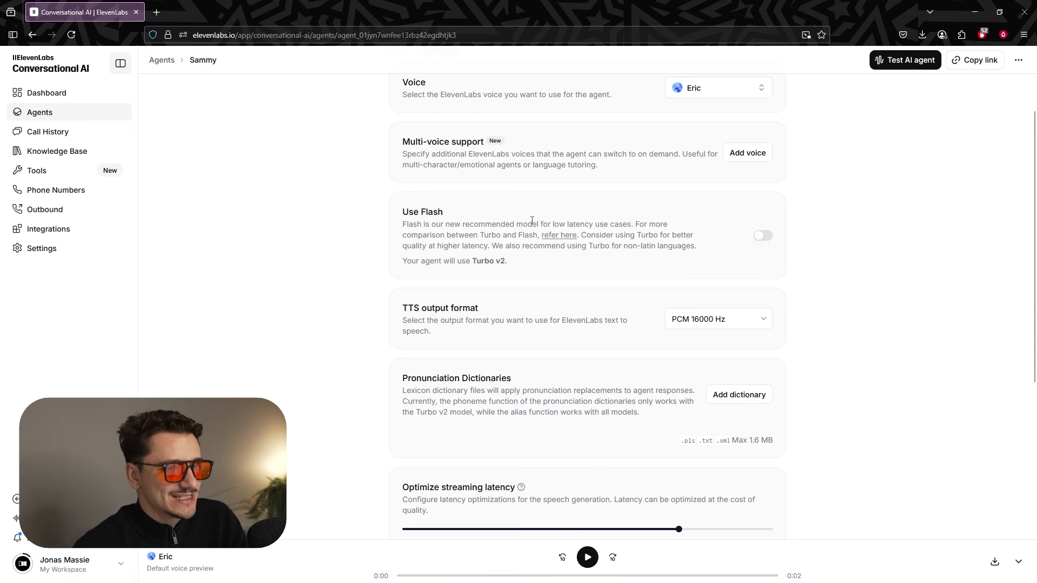
click(763, 235)
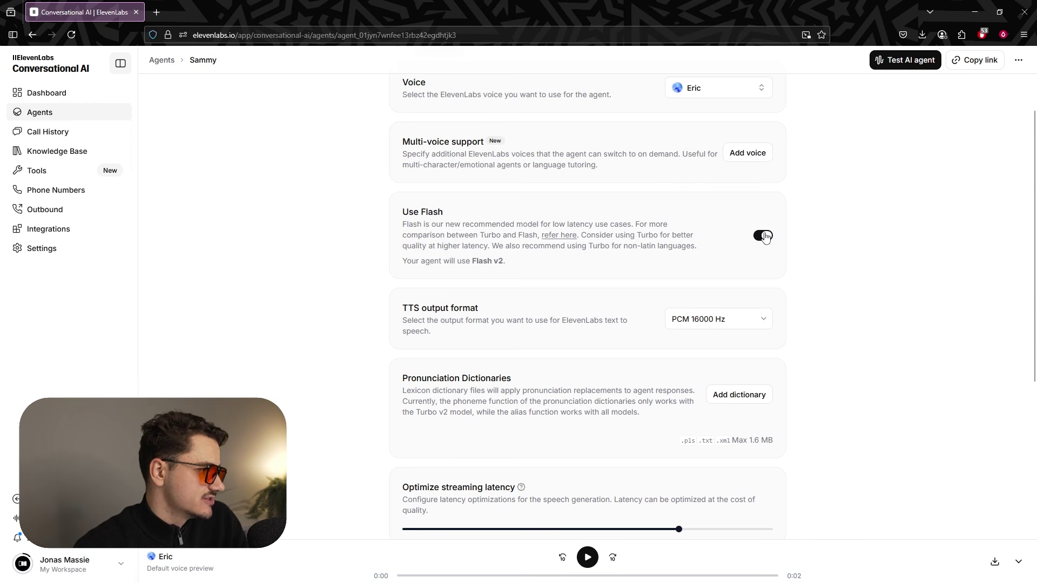
click(762, 235)
Set the TTS output format to PCM 44100 Hz.
scroll(541, 258, down, 1)
drag(400, 205, 436, 226)
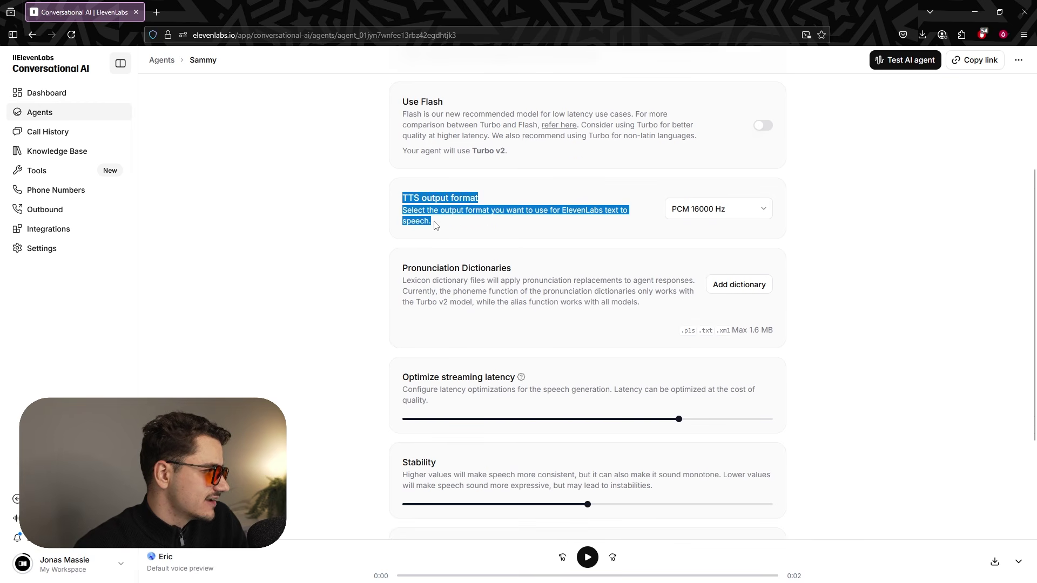
click(468, 225)
click(706, 214)
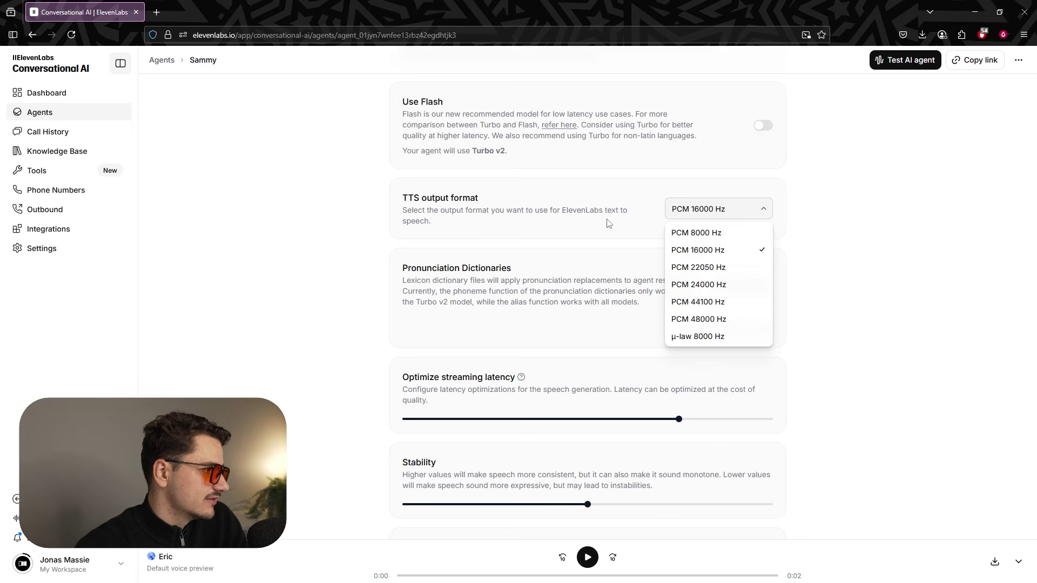
click(730, 301)
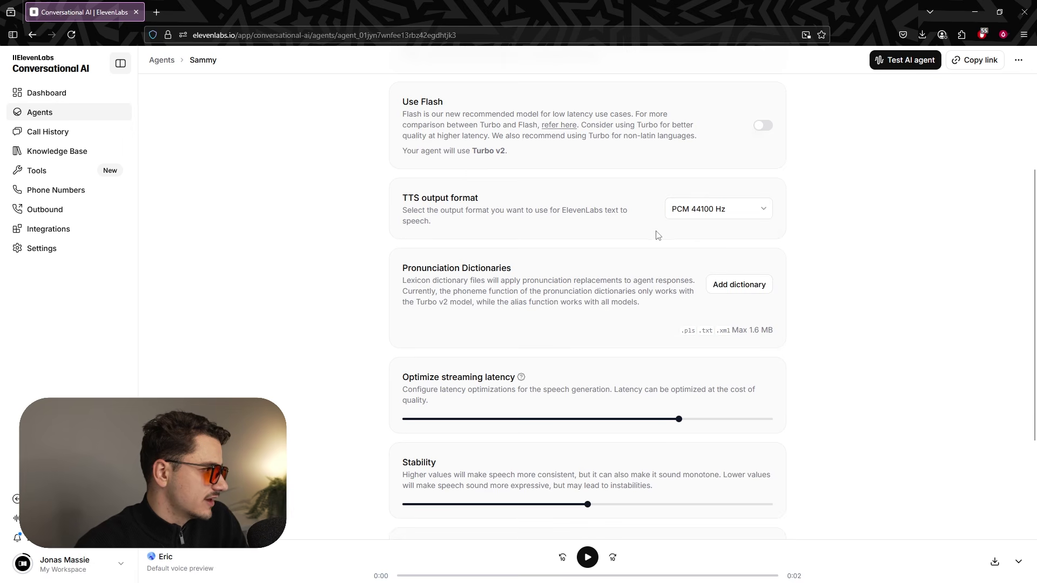
click(667, 215)
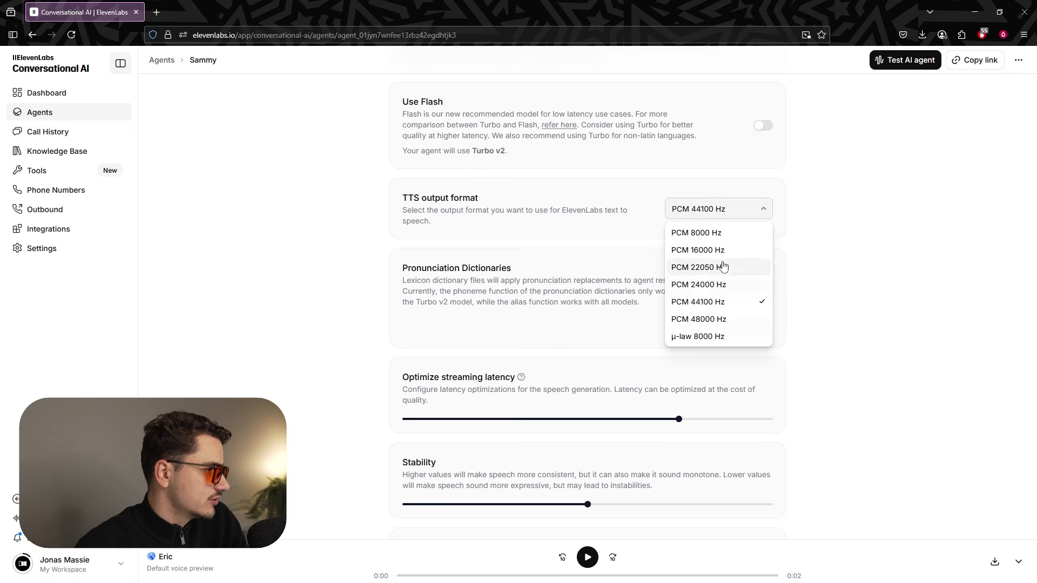
click(585, 225)
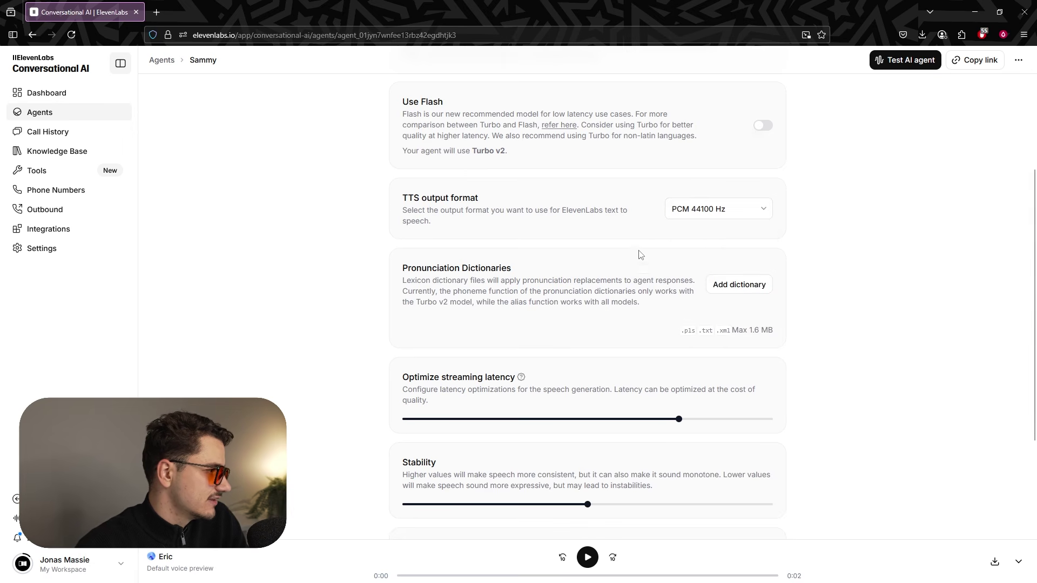
Lower Optimize streaming latency to its minimum and save the voice settings.
scroll(593, 231, down, 1)
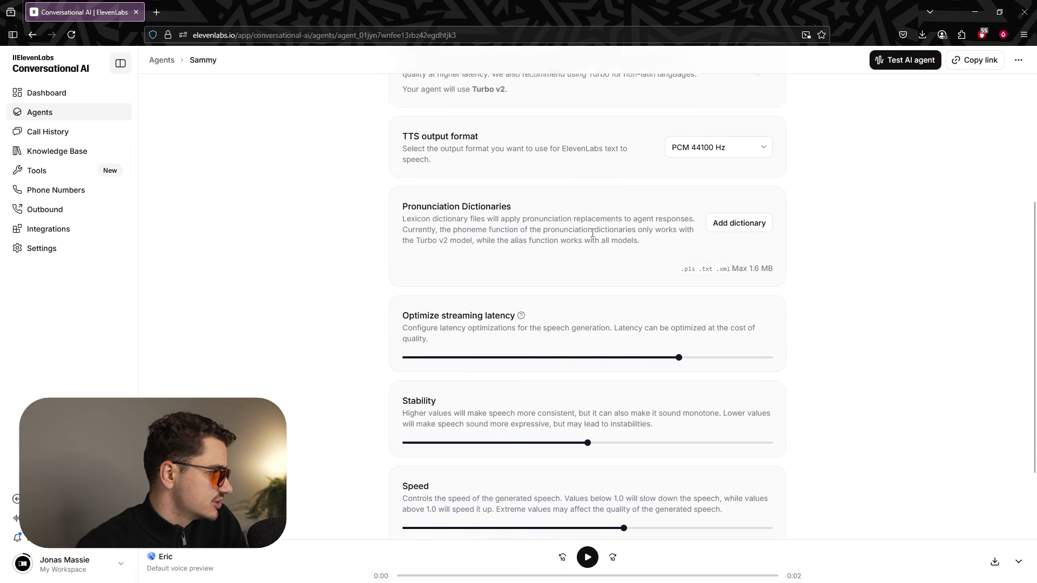
scroll(592, 234, down, 1)
mouse_move(679, 312)
drag(679, 311, 373, 317)
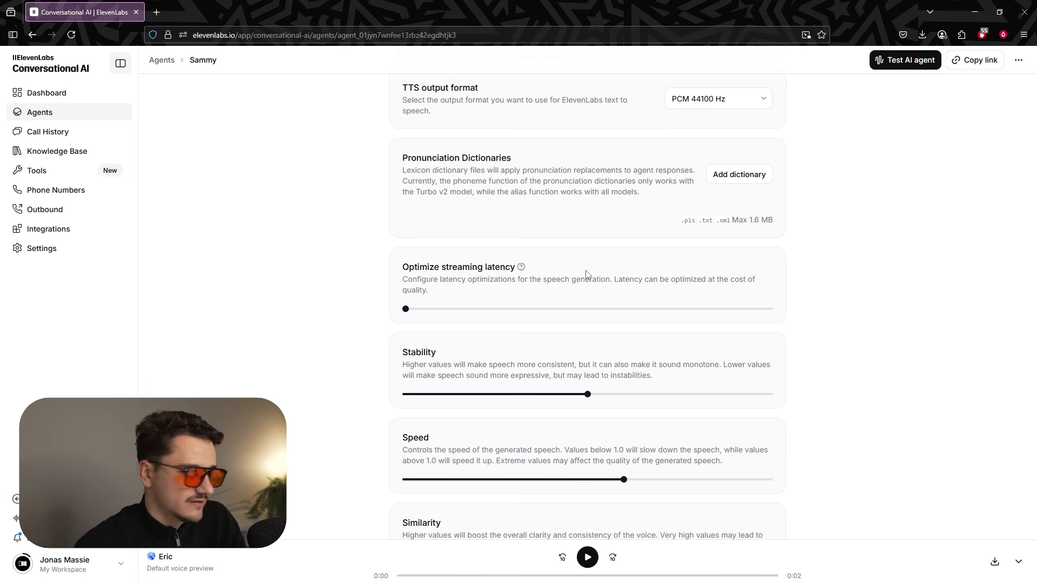
scroll(756, 319, down, 3)
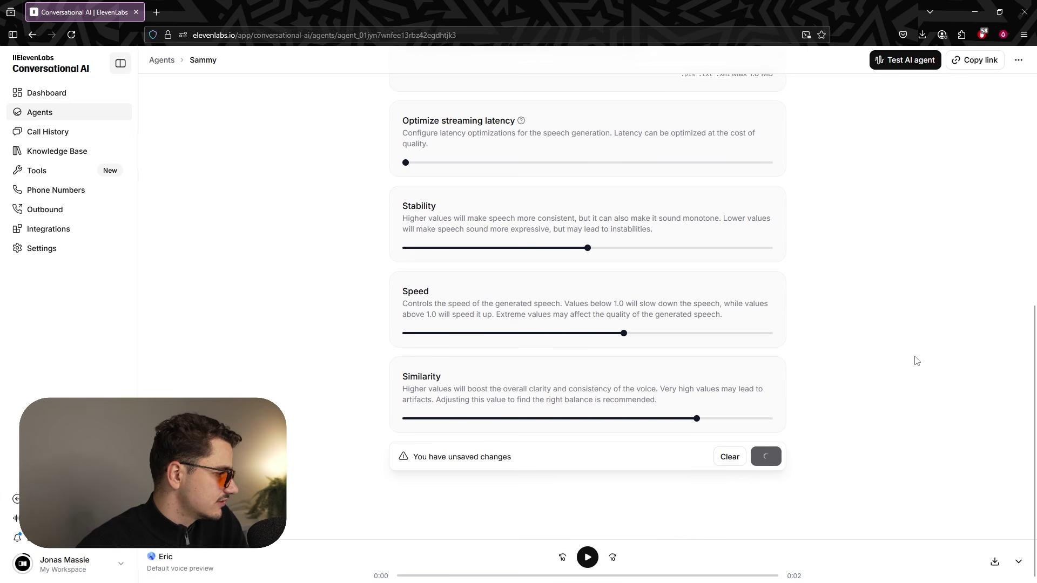
Open the agent's analysis settings and examine the evaluation criteria and data collection options.
scroll(804, 359, up, 10)
click(482, 148)
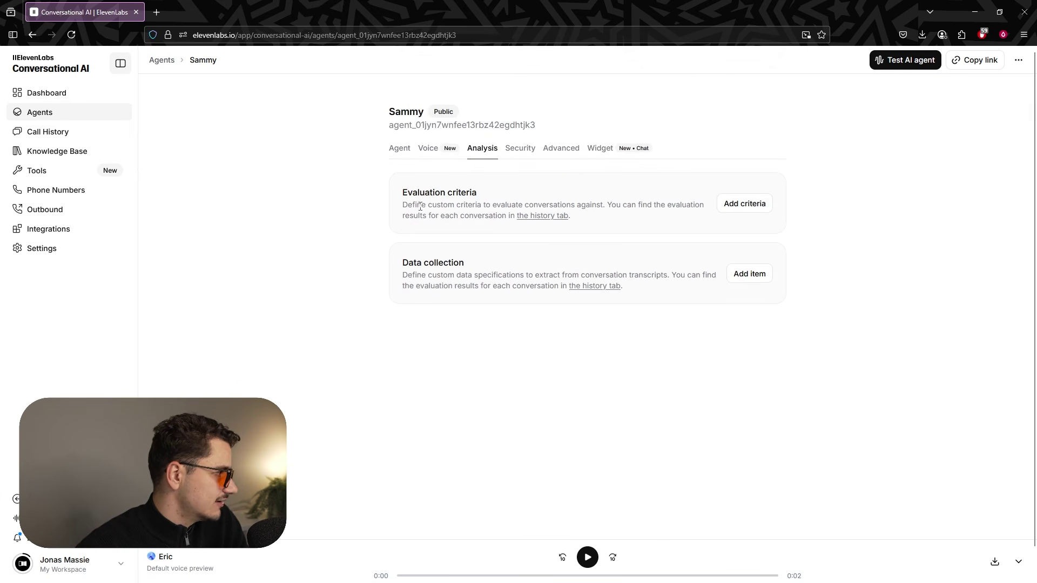
drag(402, 198, 470, 206)
click(426, 238)
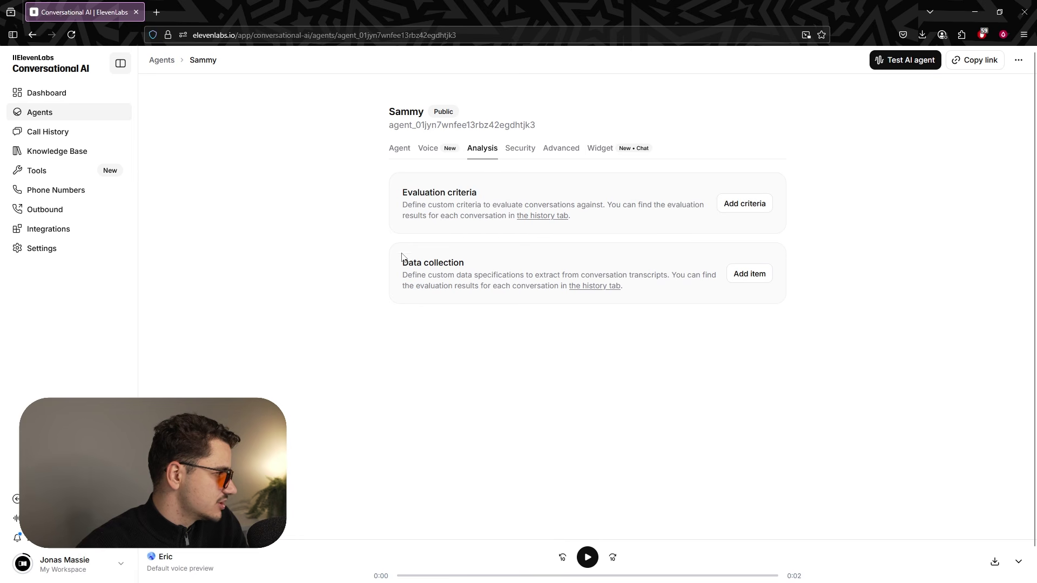
drag(403, 262, 457, 272)
click(474, 280)
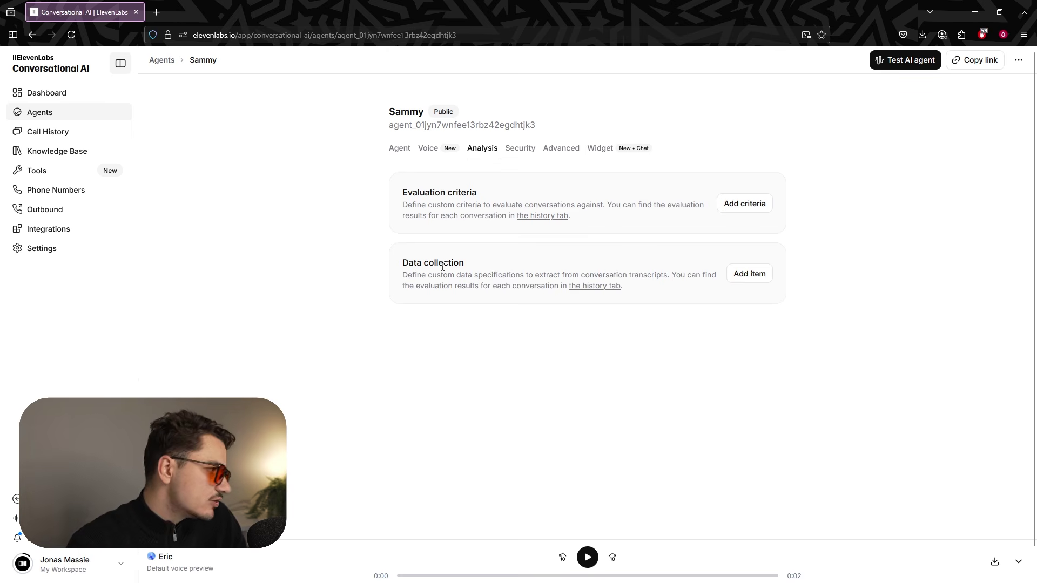
Create a String data collection item with identifier "request" and description "the user's request or what they were looking for.".
drag(416, 262, 489, 268)
click(502, 268)
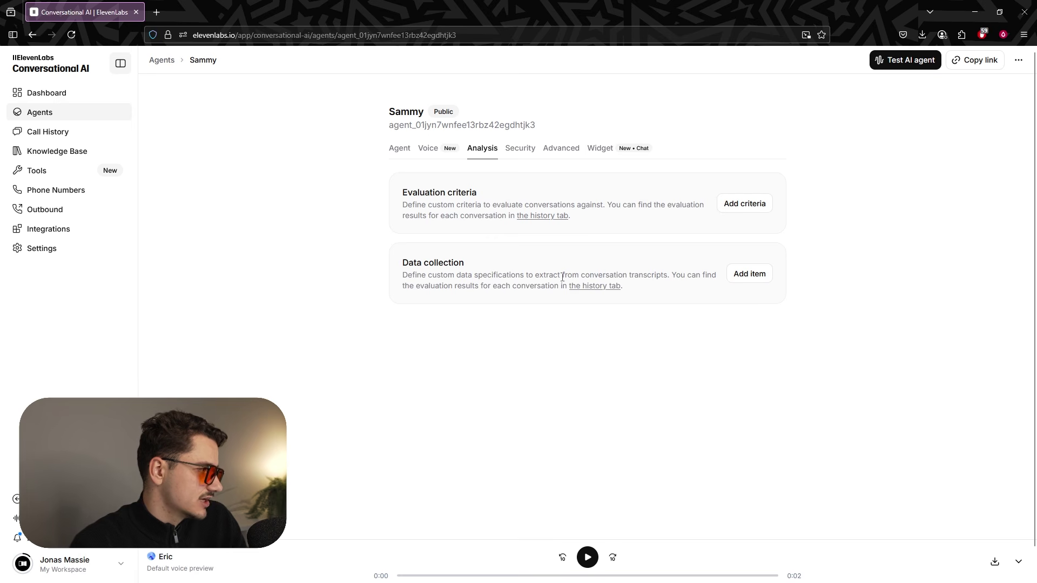
click(751, 274)
click(856, 124)
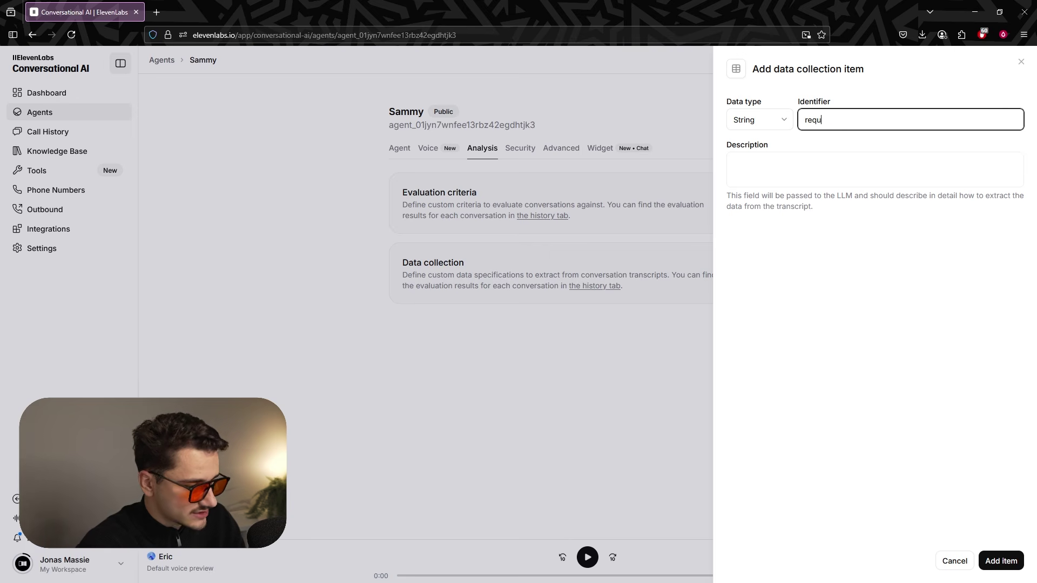
click(871, 172)
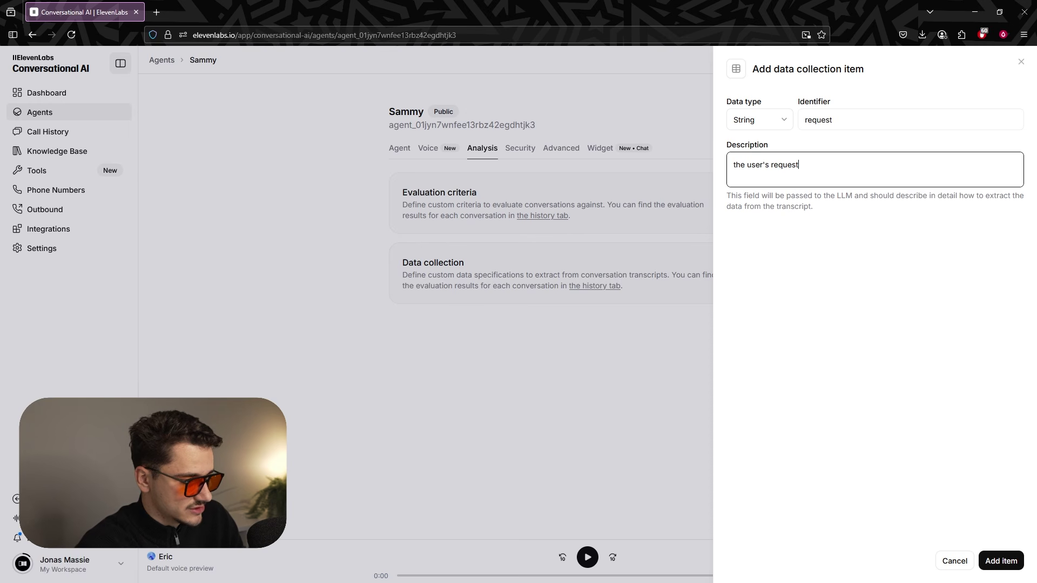
text(the user's request or what they were looking)
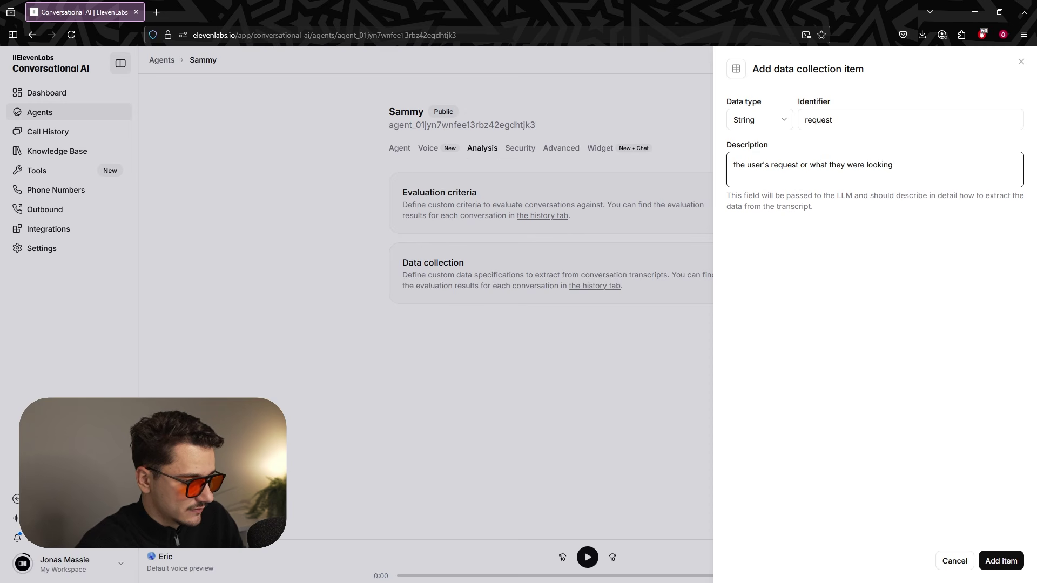
text( for.)
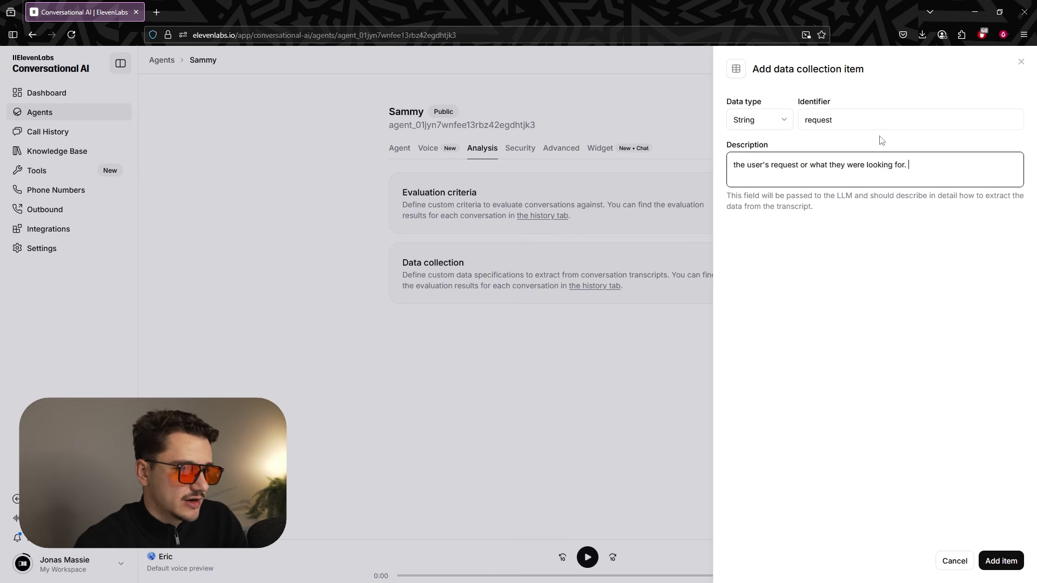
Review the identifier and description of the request item and add it to the agent's data collection.
mouse_move(866, 123)
mouse_down()
mouse_move(816, 122)
mouse_move(848, 122)
mouse_up()
click(815, 122)
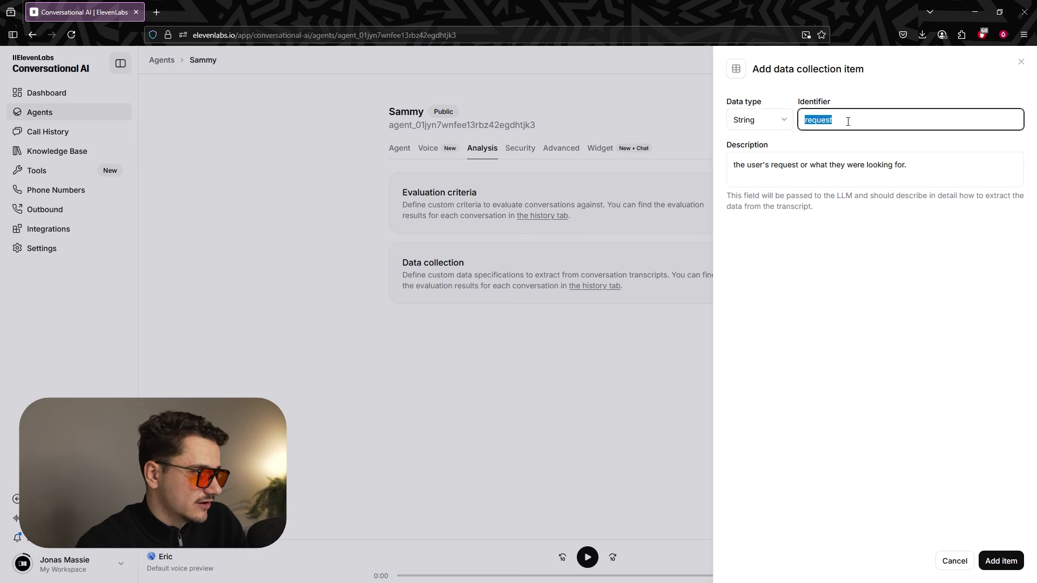
click(847, 121)
drag(733, 167, 925, 154)
click(930, 156)
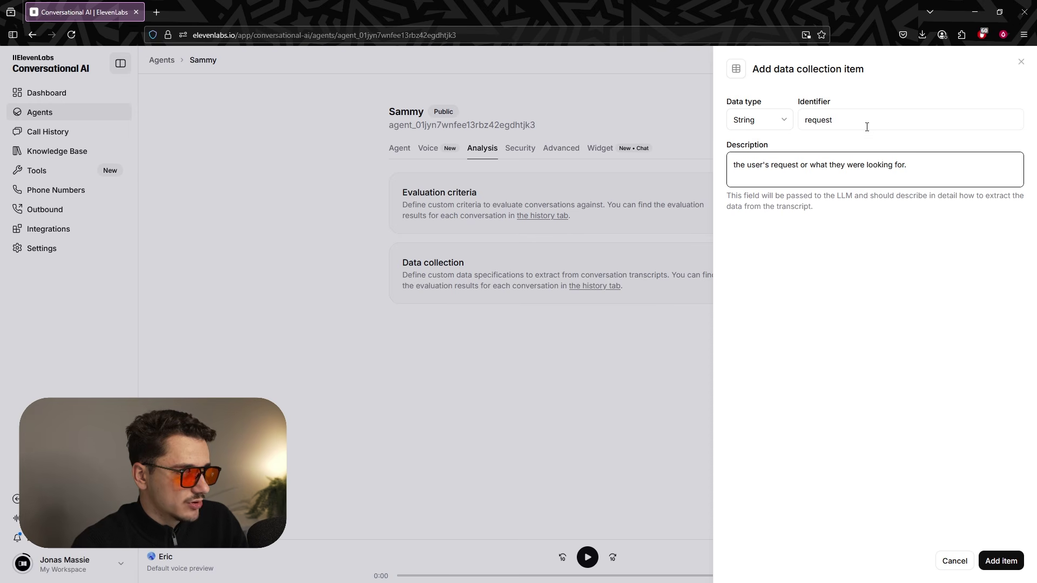
drag(867, 127, 804, 122)
drag(755, 169, 868, 169)
click(868, 169)
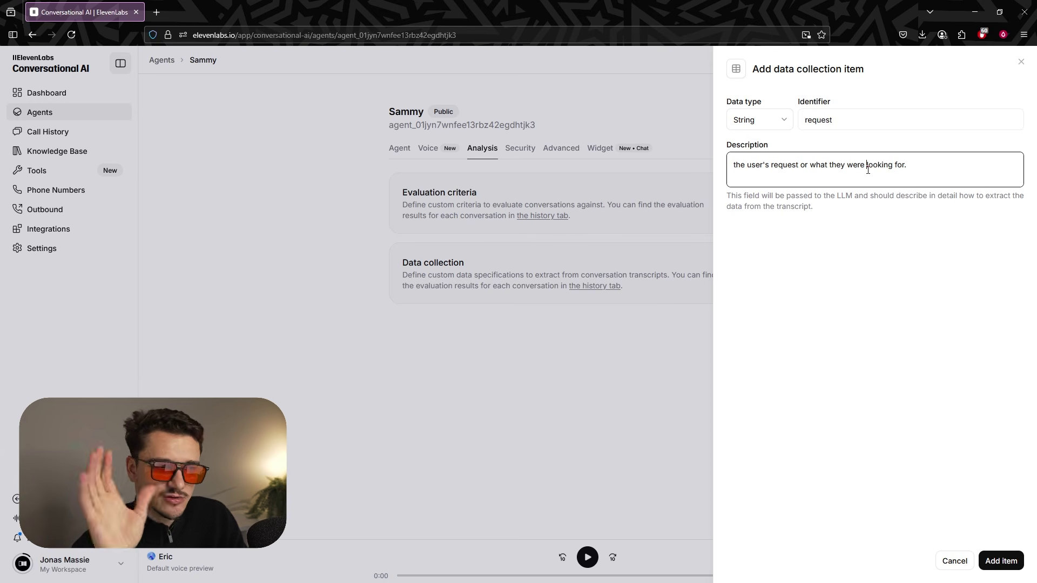
click(987, 571)
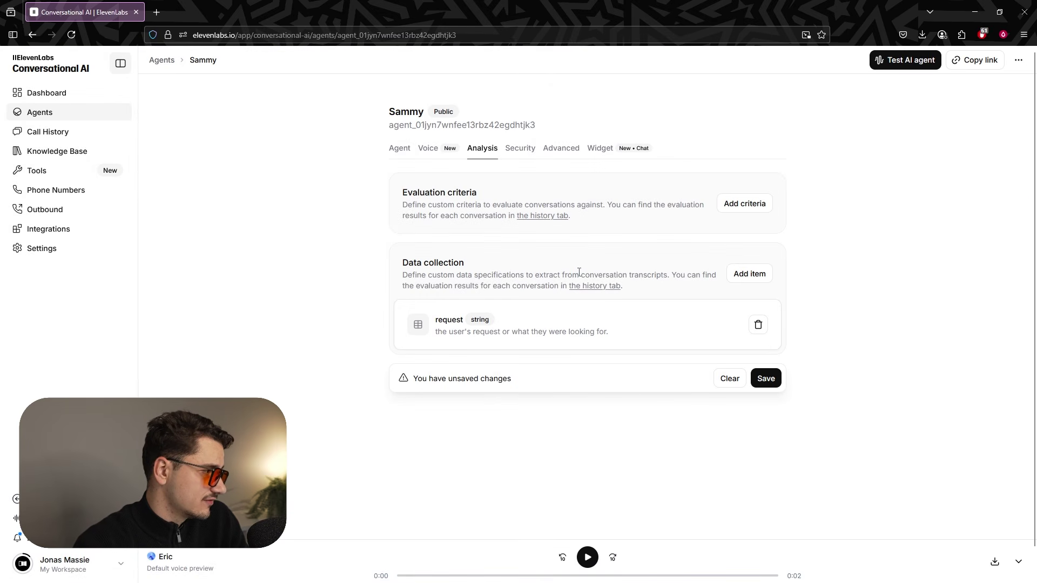
Read the data collection description and save the agent's analysis settings.
drag(579, 273, 668, 275)
click(668, 276)
drag(415, 288, 663, 294)
click(674, 294)
click(761, 380)
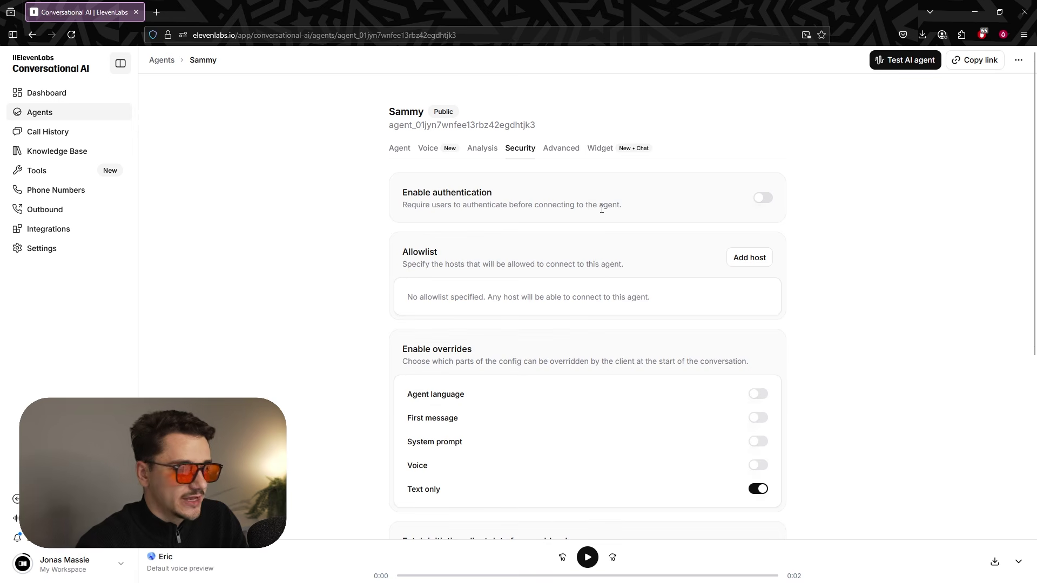
Enable authentication for the agent and examine its override, webhook and call limit options in the security settings.
click(762, 198)
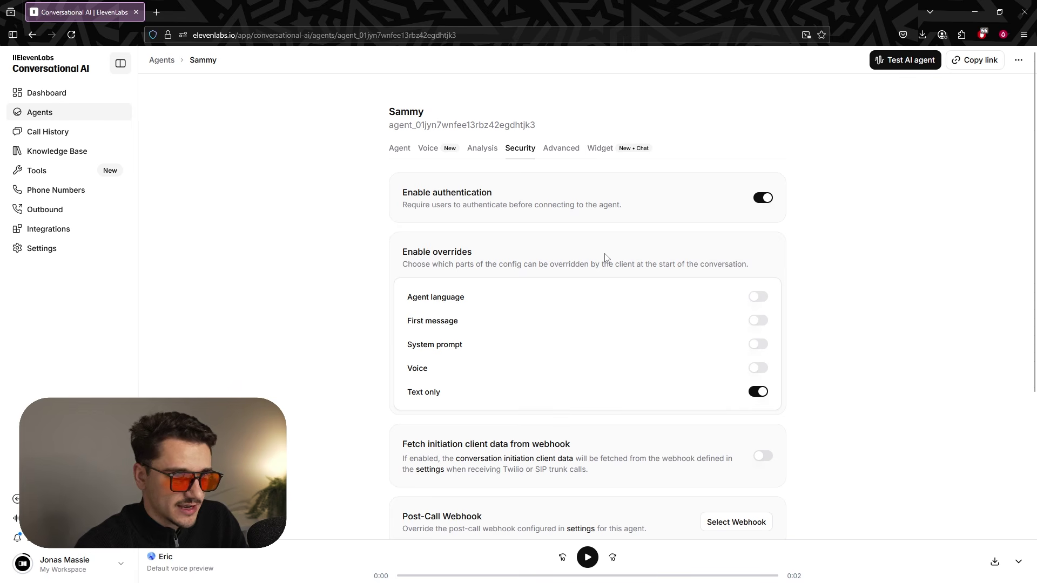
scroll(605, 258, down, 4)
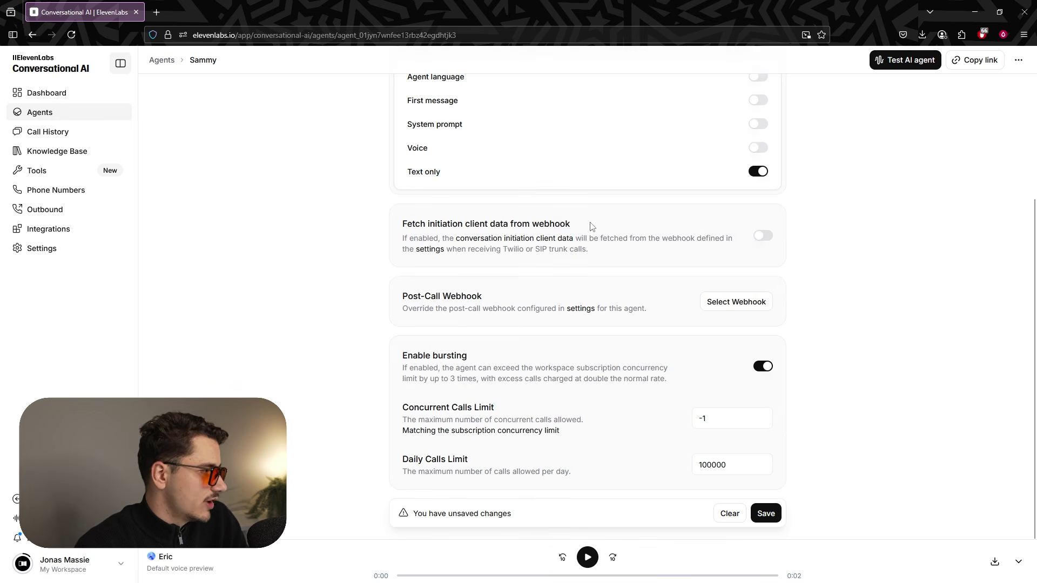
scroll(592, 225, down, 1)
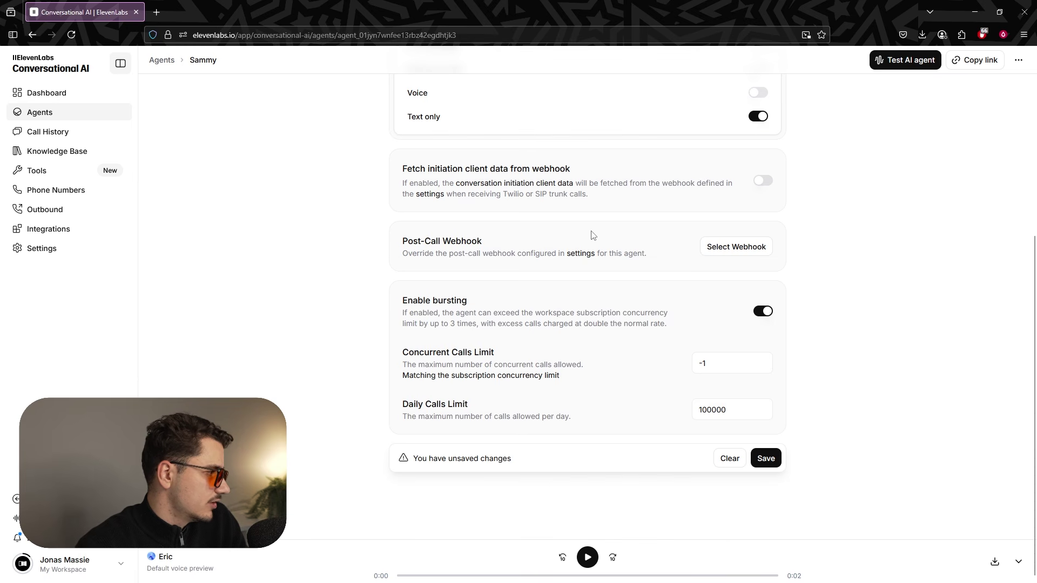
scroll(505, 351, up, 5)
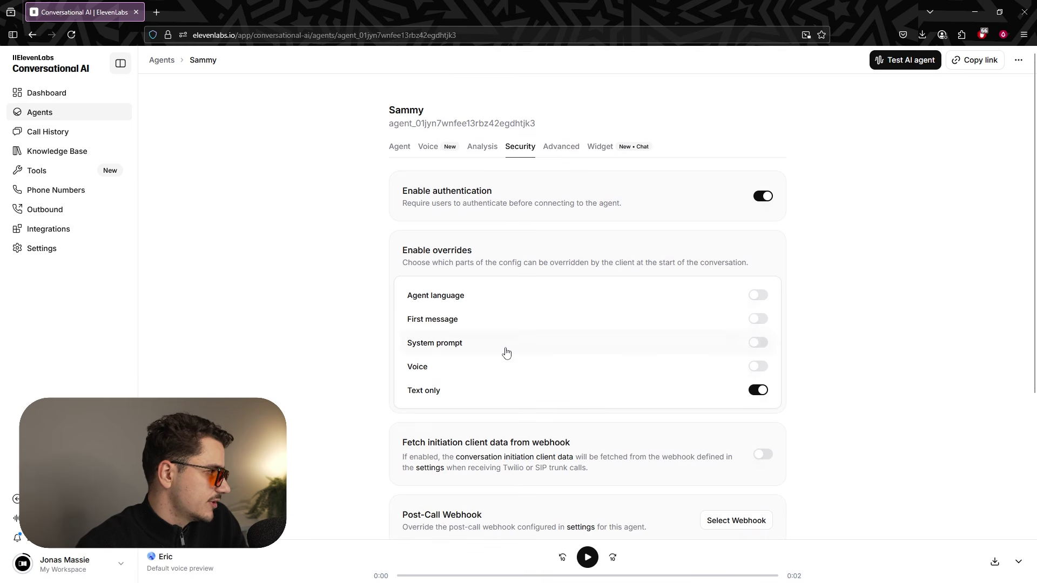
Open the advanced settings and examine the timeouts, keywords, input audio format, client events and privacy options.
click(561, 149)
scroll(513, 314, down, 3)
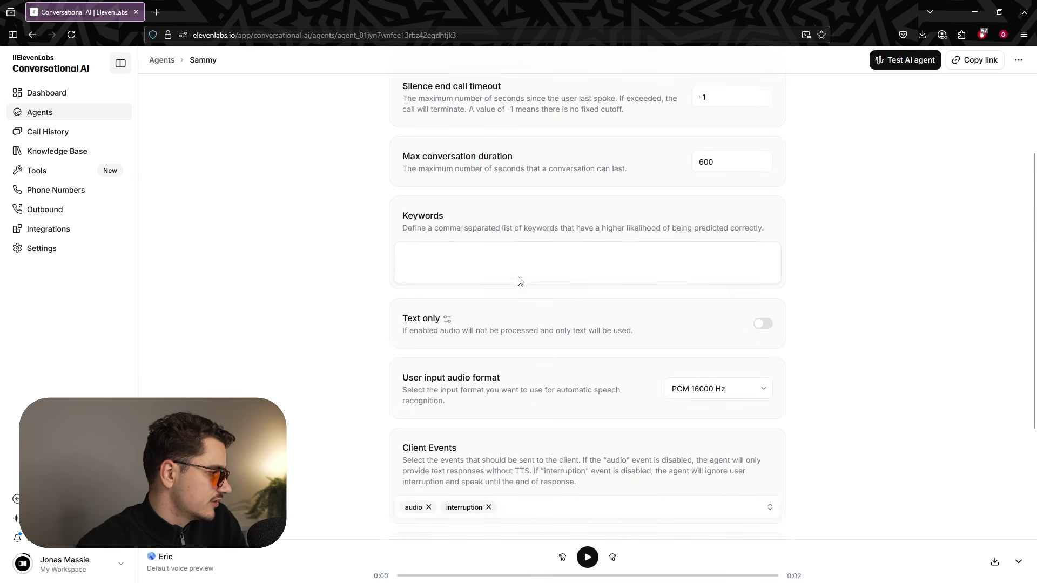
scroll(518, 281, down, 5)
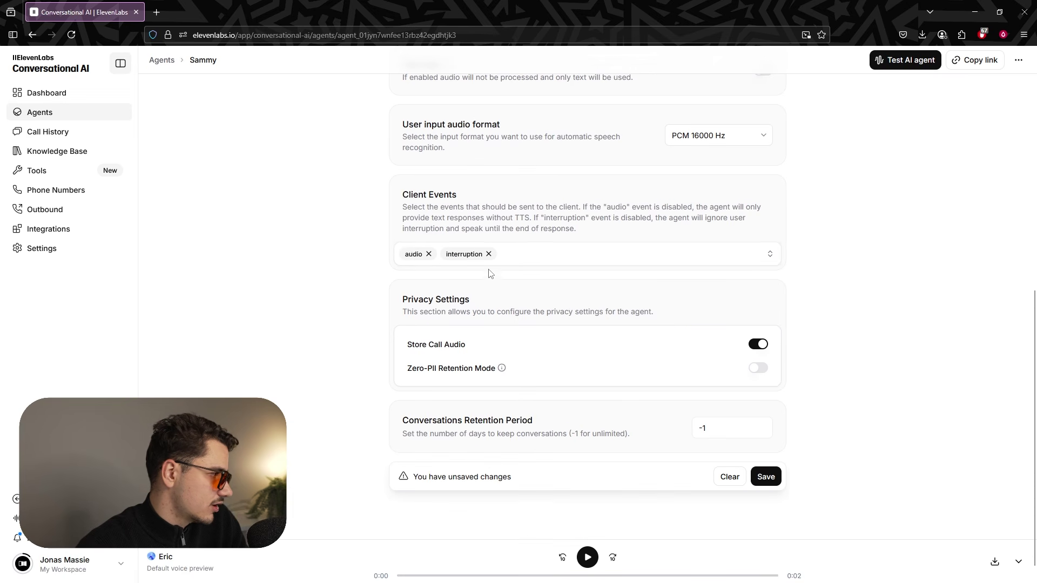
scroll(579, 292, up, 10)
Disable authentication in the security settings and open the agent's widget settings.
click(600, 150)
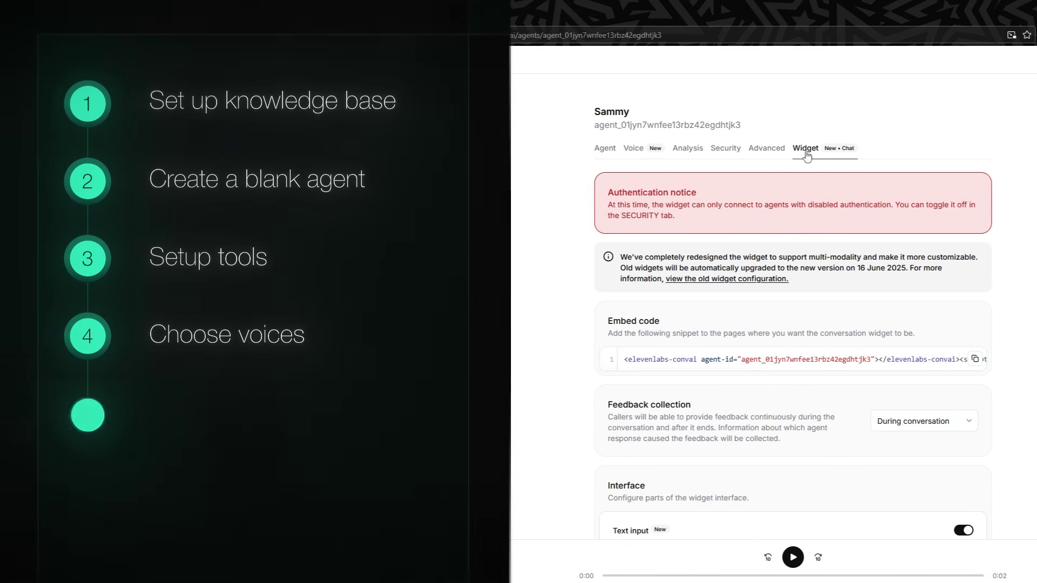
click(766, 148)
click(725, 148)
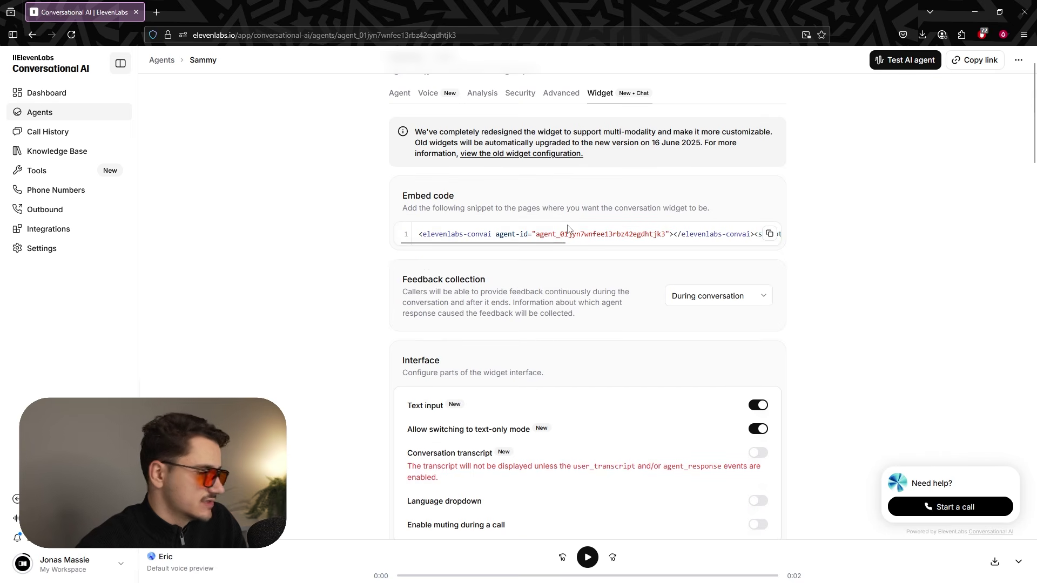
Examine the widget's embed code, feedback collection and interface options.
drag(535, 242, 670, 231)
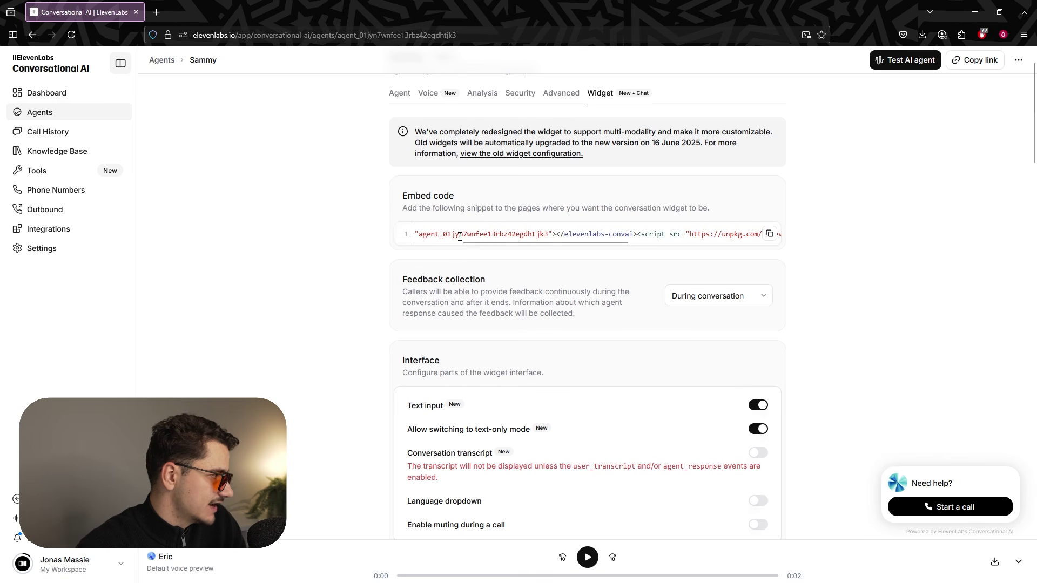
drag(420, 237, 668, 243)
mouse_move(523, 234)
mouse_down()
mouse_move(718, 234)
mouse_move(535, 244)
mouse_up()
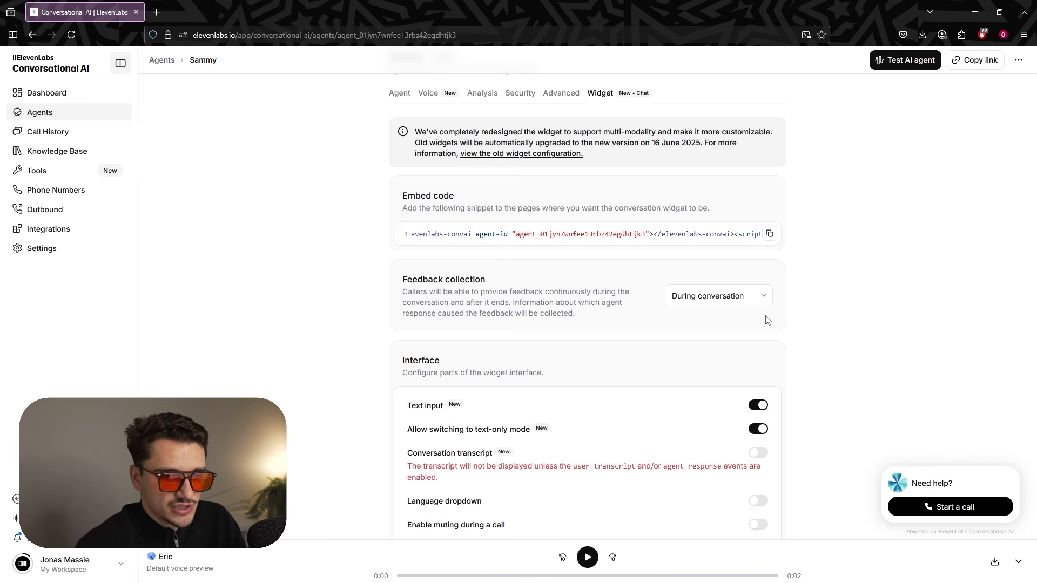
scroll(654, 329, down, 2)
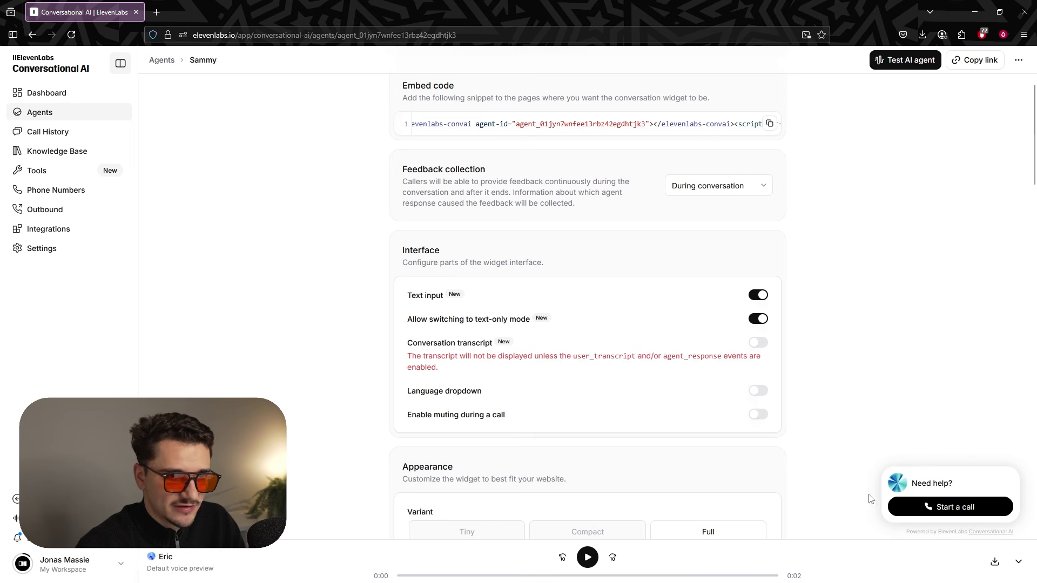
scroll(634, 344, down, 2)
drag(402, 139, 561, 159)
click(485, 167)
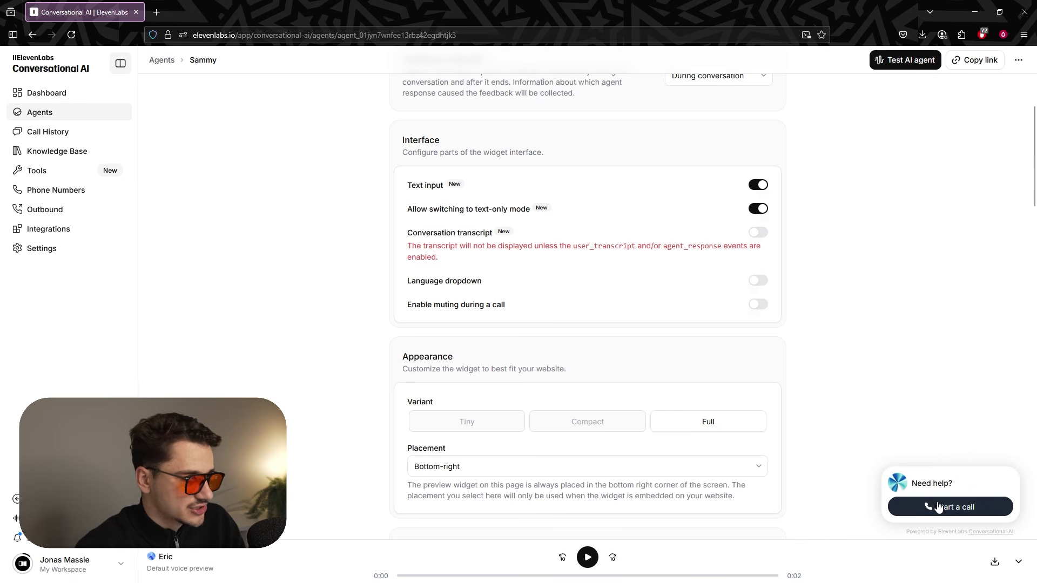
Turn on the conversation transcript in the widget's interface options.
click(757, 232)
scroll(581, 237, down, 1)
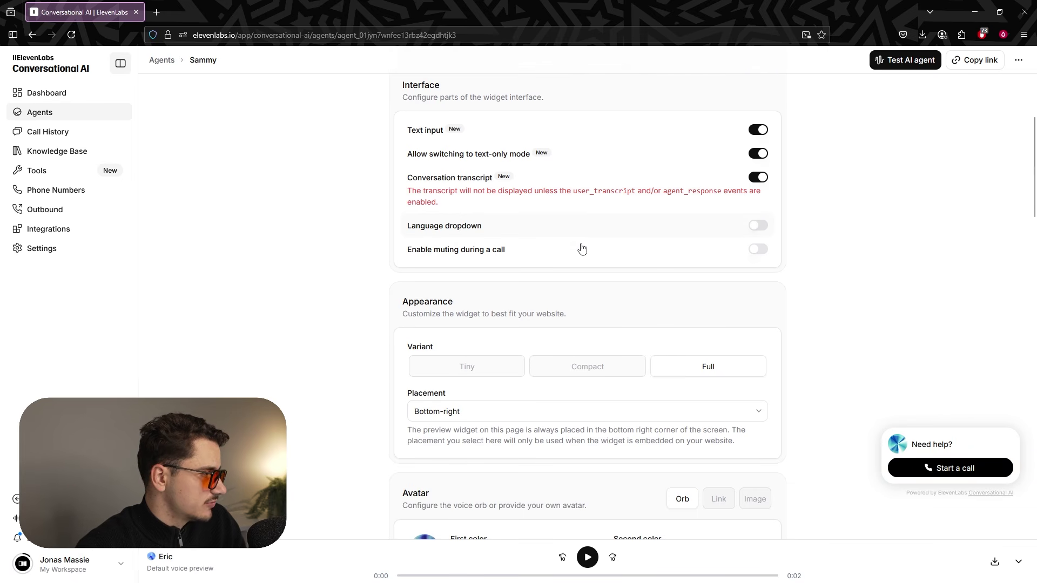
scroll(532, 206, up, 1)
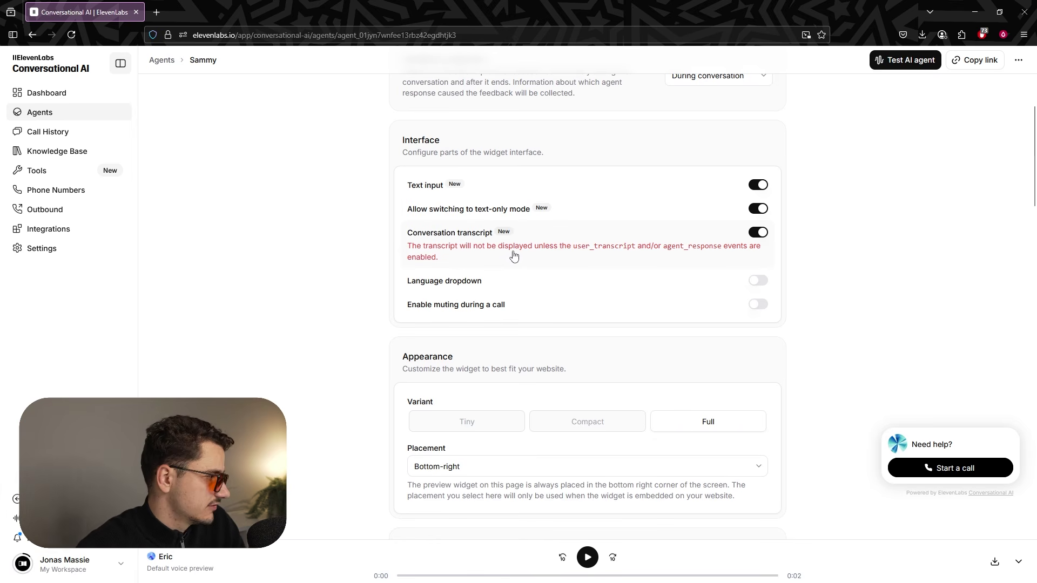
Try the Tiny widget variant and set the appearance variant to Compact.
scroll(670, 254, down, 4)
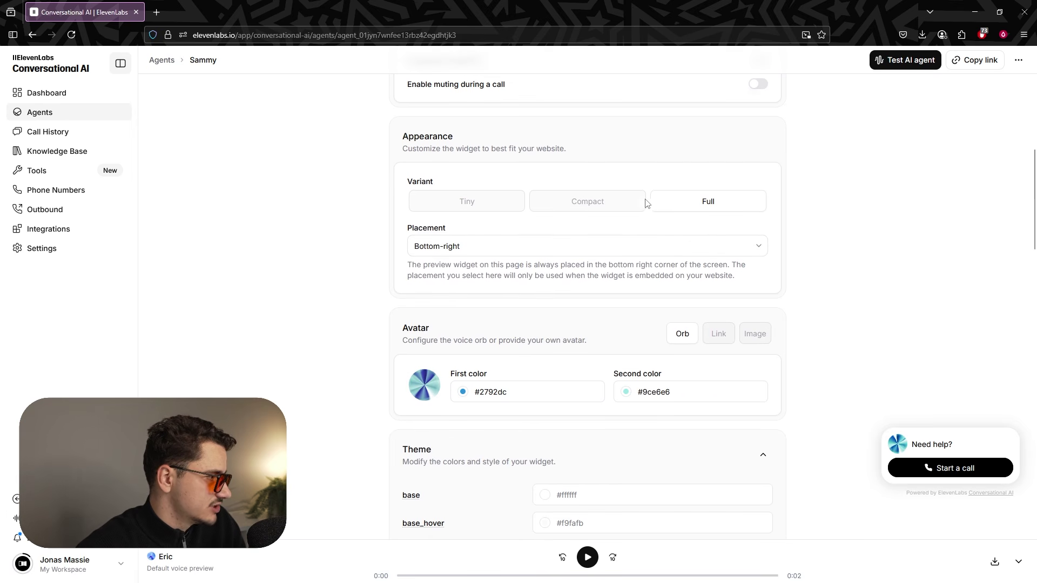
click(609, 204)
click(444, 197)
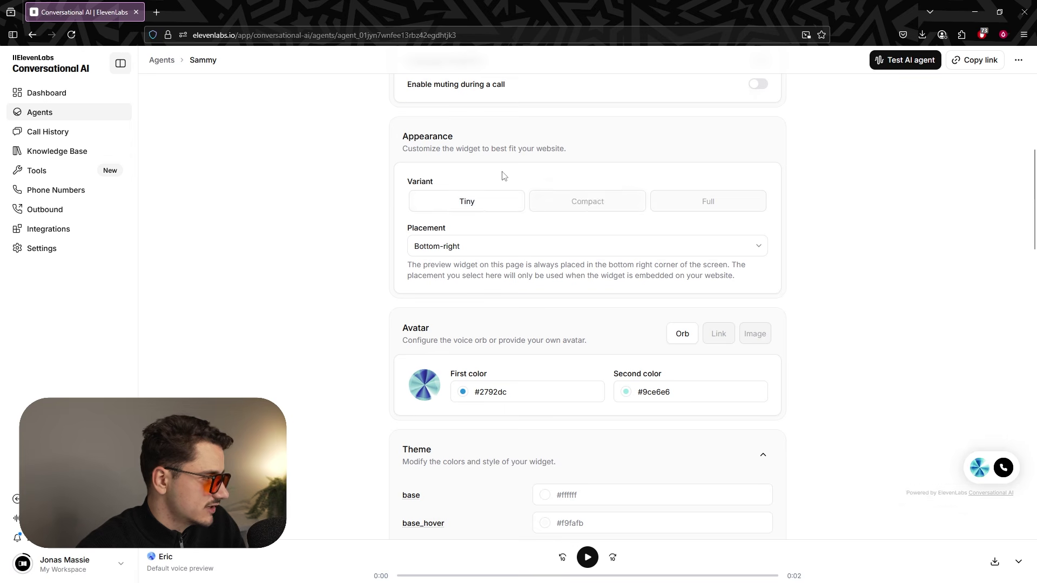
click(587, 201)
Try the Top-right widget placement and set the placement back to Bottom-right.
click(542, 248)
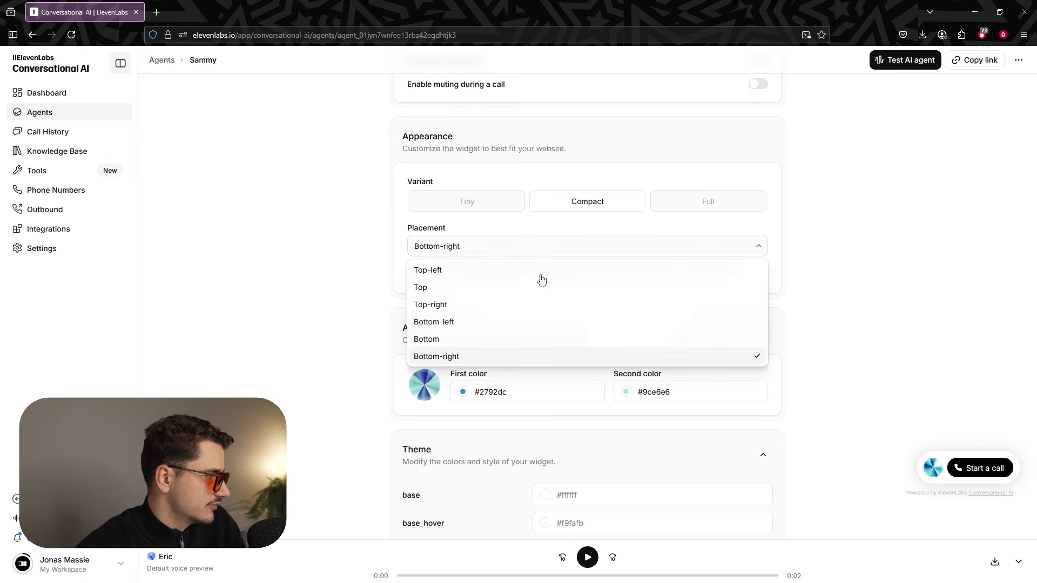
click(508, 304)
click(496, 253)
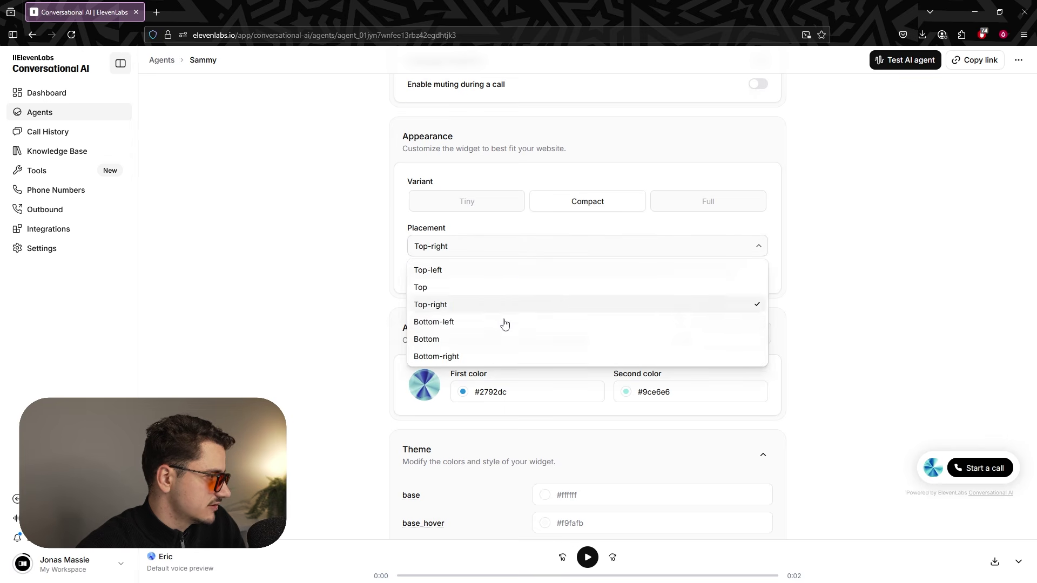
click(497, 358)
Examine the widget's theme and text content options and read through its full embed code.
scroll(643, 322, down, 2)
scroll(531, 317, down, 10)
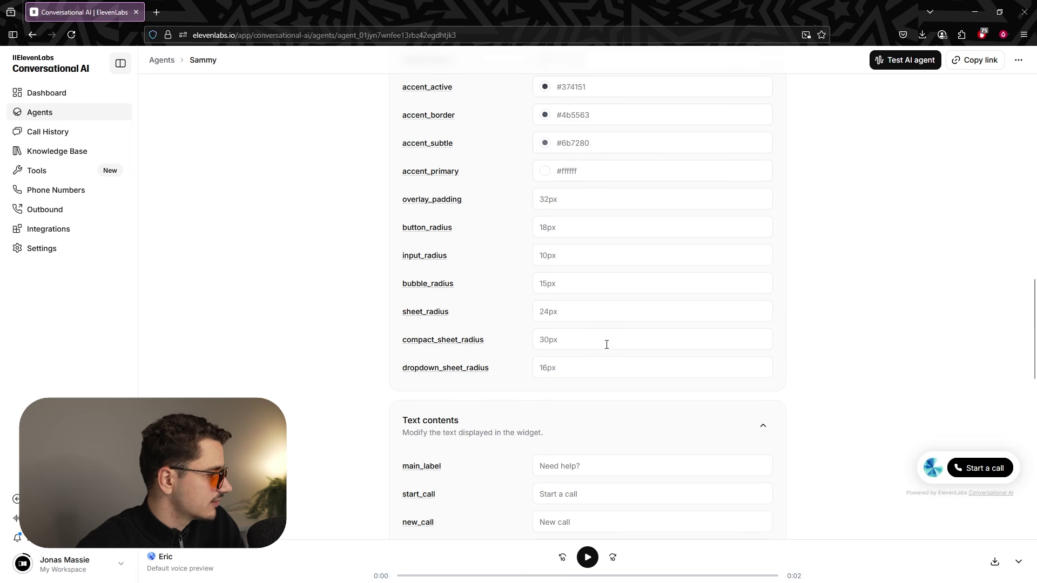
scroll(775, 322, up, 8)
scroll(673, 414, up, 15)
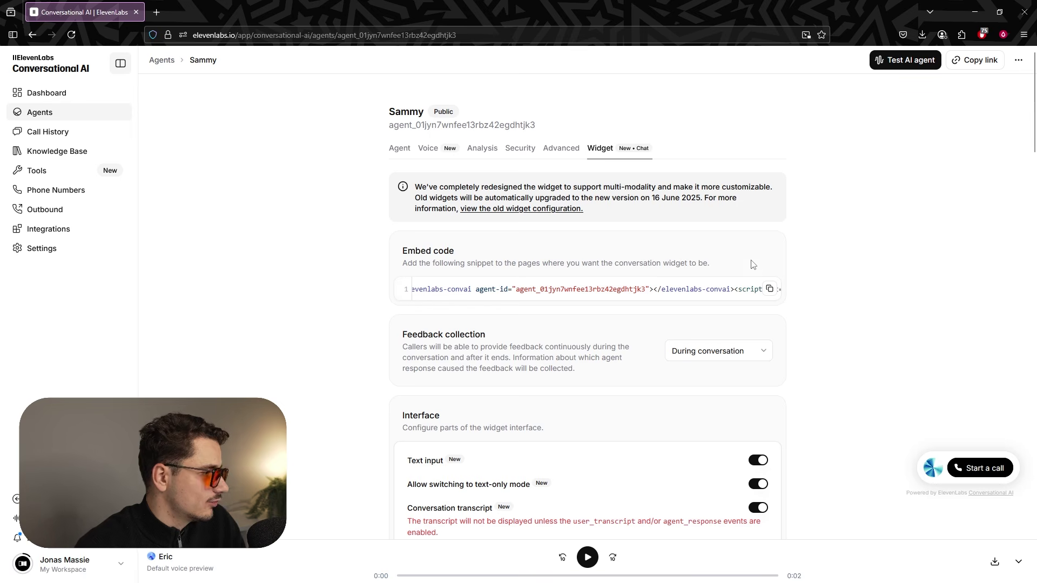
drag(471, 298, 391, 306)
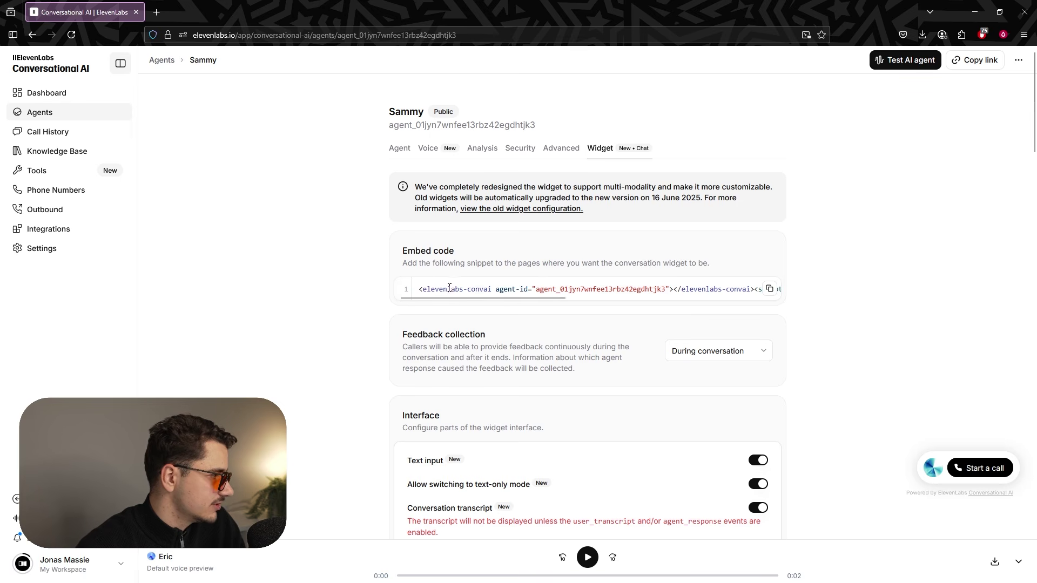
drag(448, 289, 938, 303)
click(660, 294)
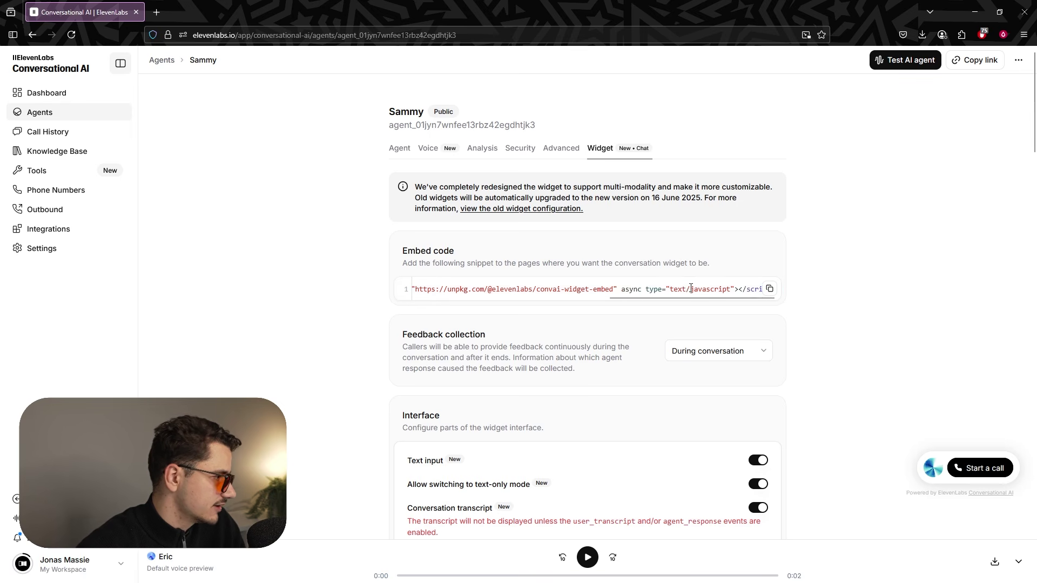
drag(690, 288, 402, 288)
click(504, 287)
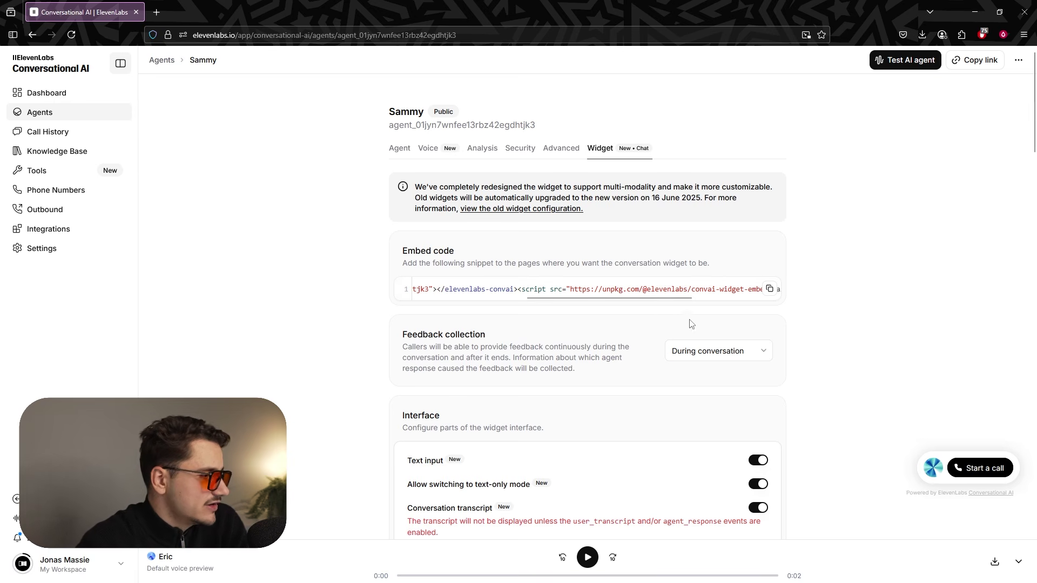
Start a test call from the preview widget and accept its terms and conditions.
click(995, 470)
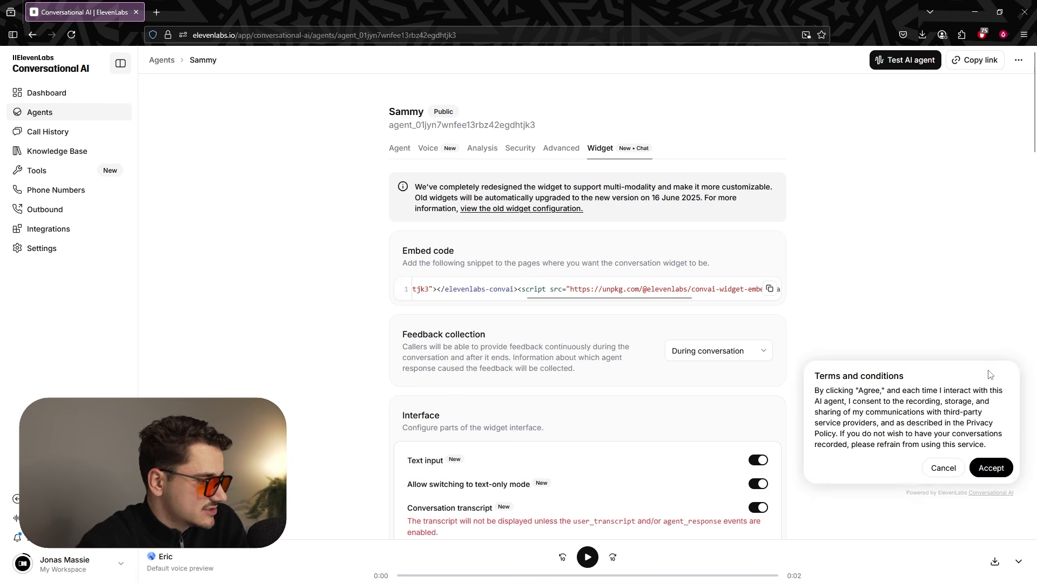
click(993, 469)
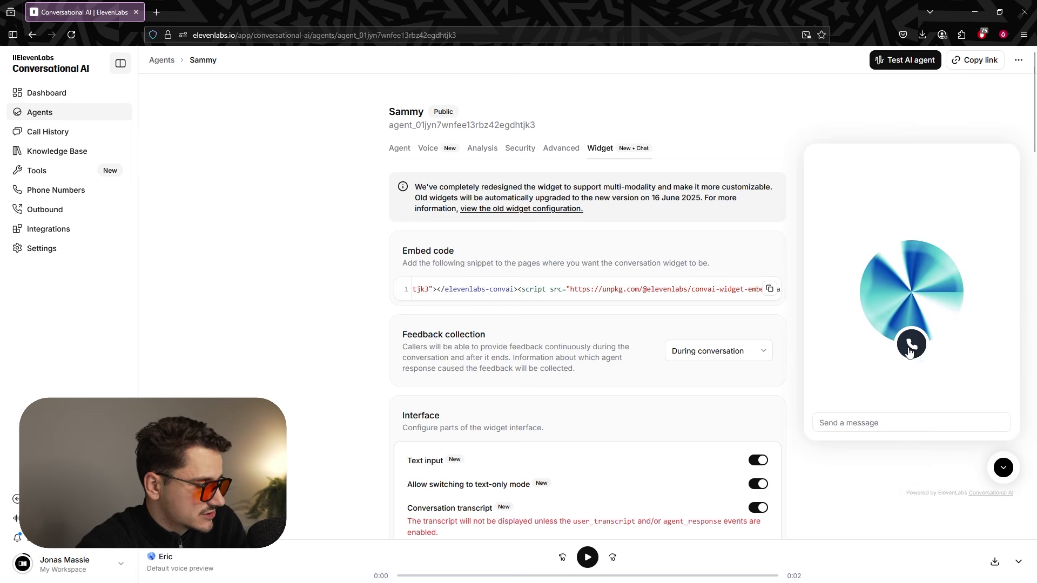
Test a voice call with Sammy in the preview widget and end the call.
click(913, 346)
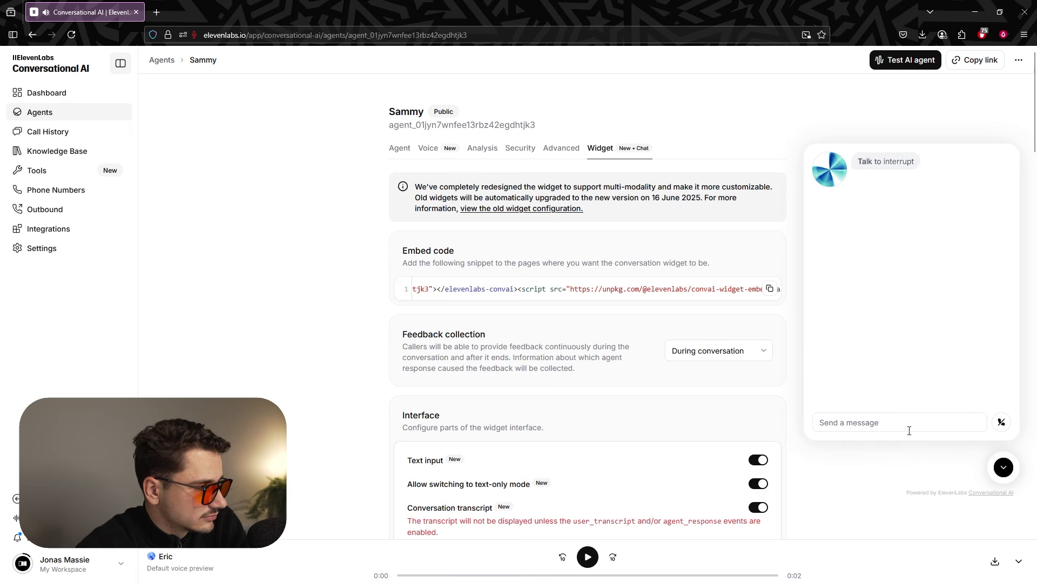
click(1001, 422)
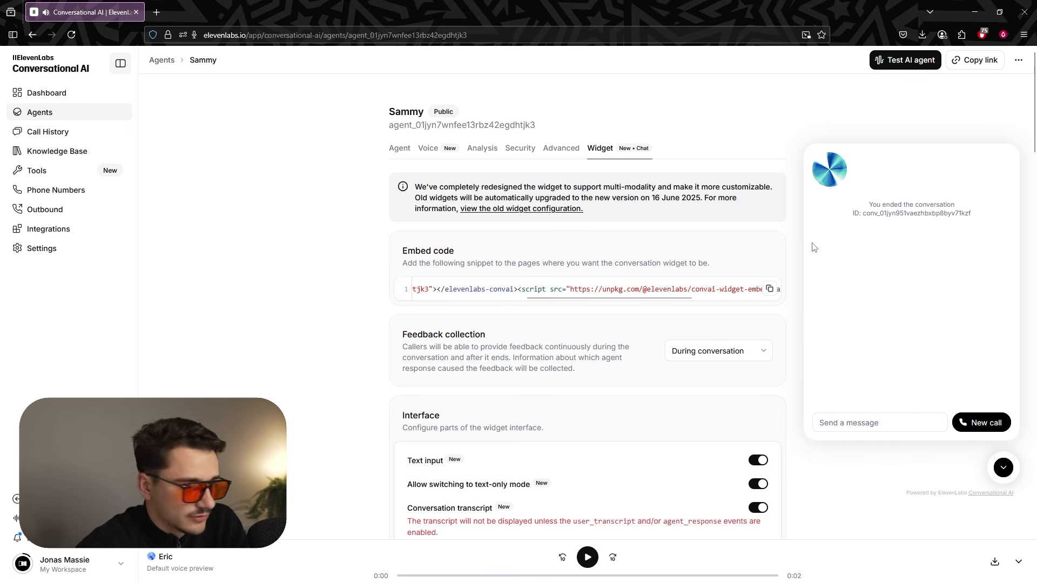
Copy the widget's embed code, and copy the agent ID from within the snippet.
click(770, 289)
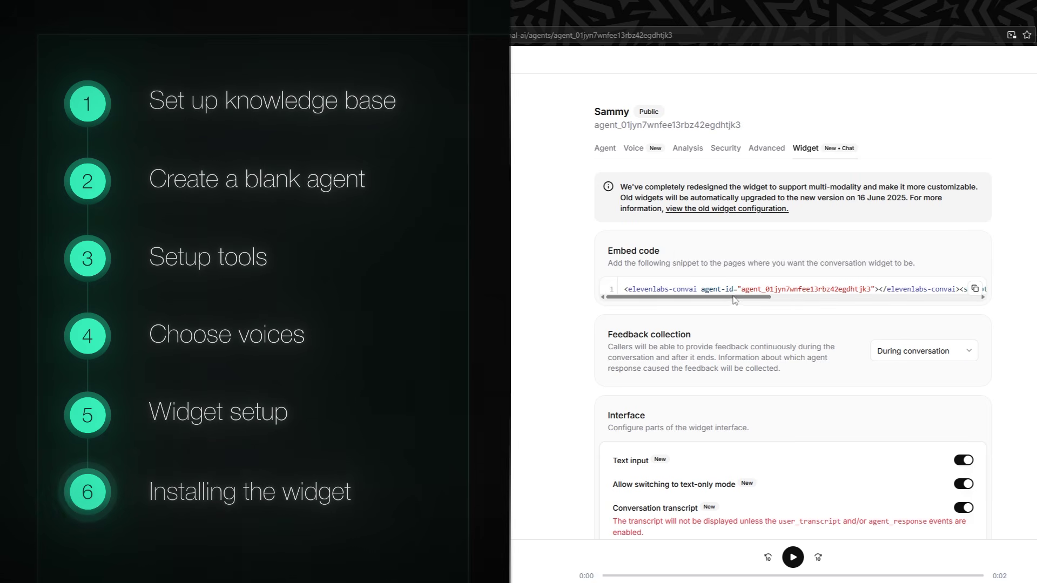
drag(738, 298, 774, 300)
drag(689, 289, 819, 289)
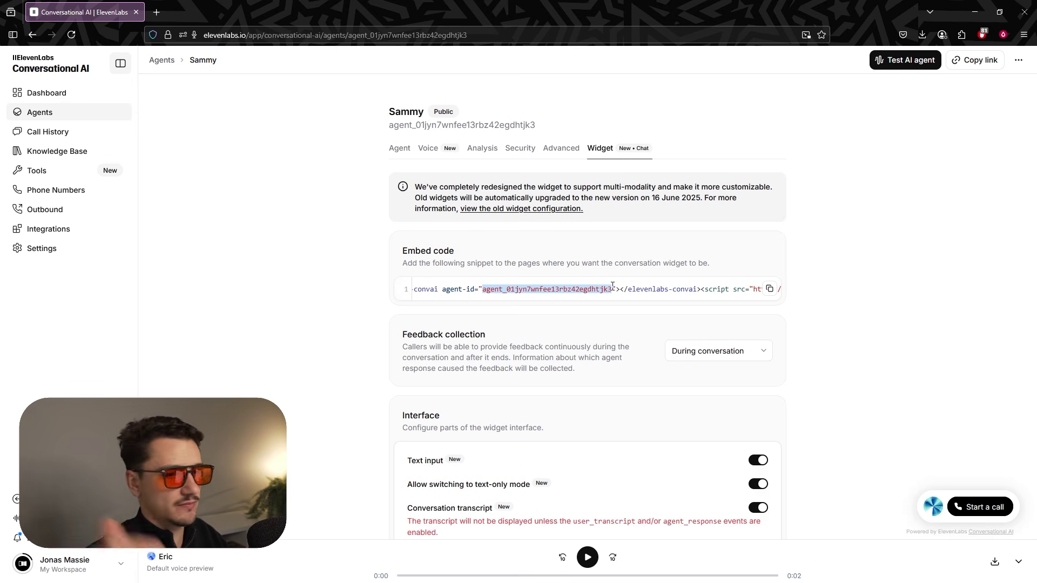
Switch to Cursor and look through the site's booking.html, index.html and pricing.html files.
key(alt+Tab)
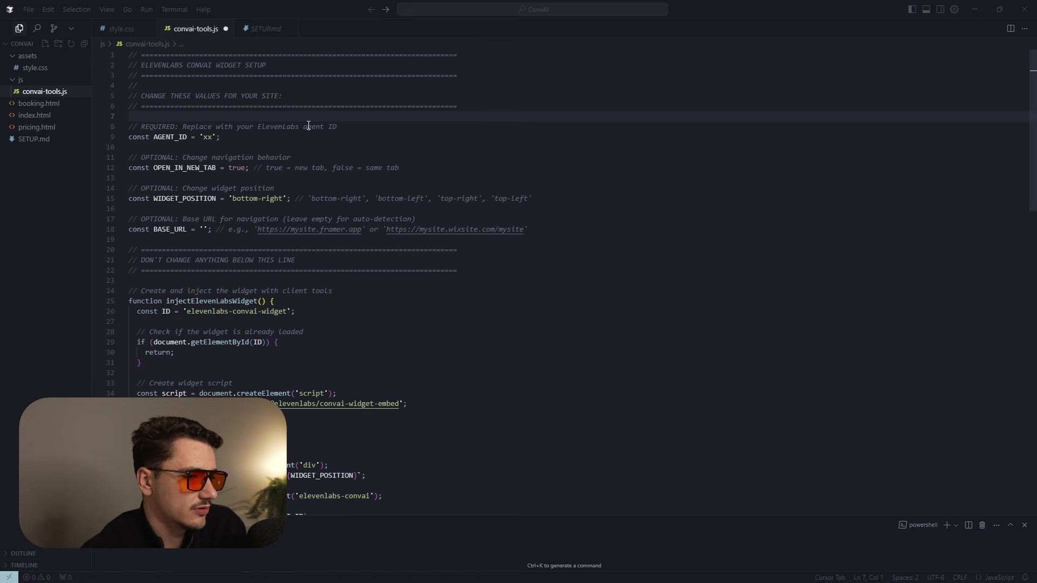
click(47, 107)
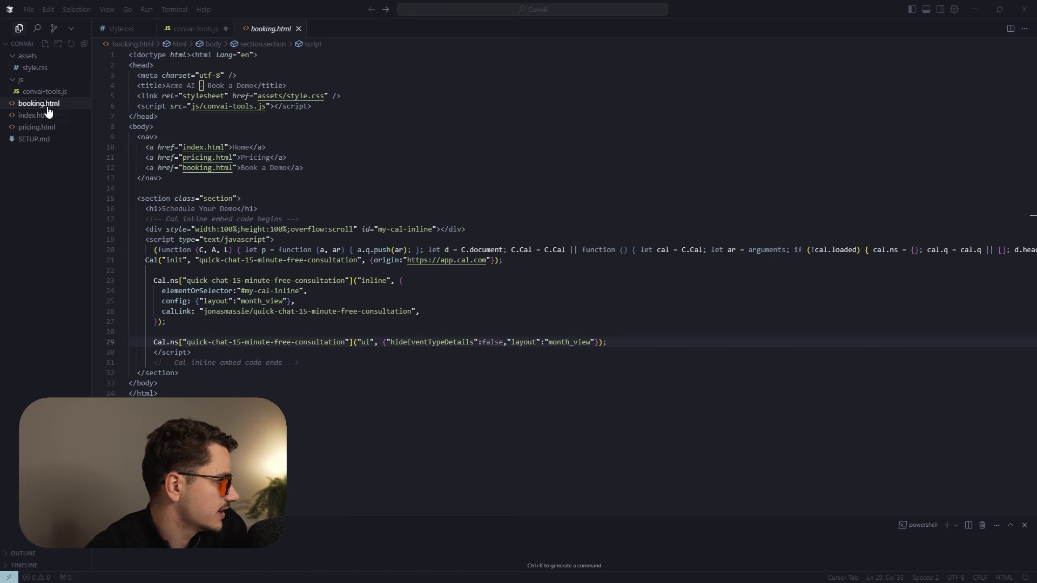
click(51, 117)
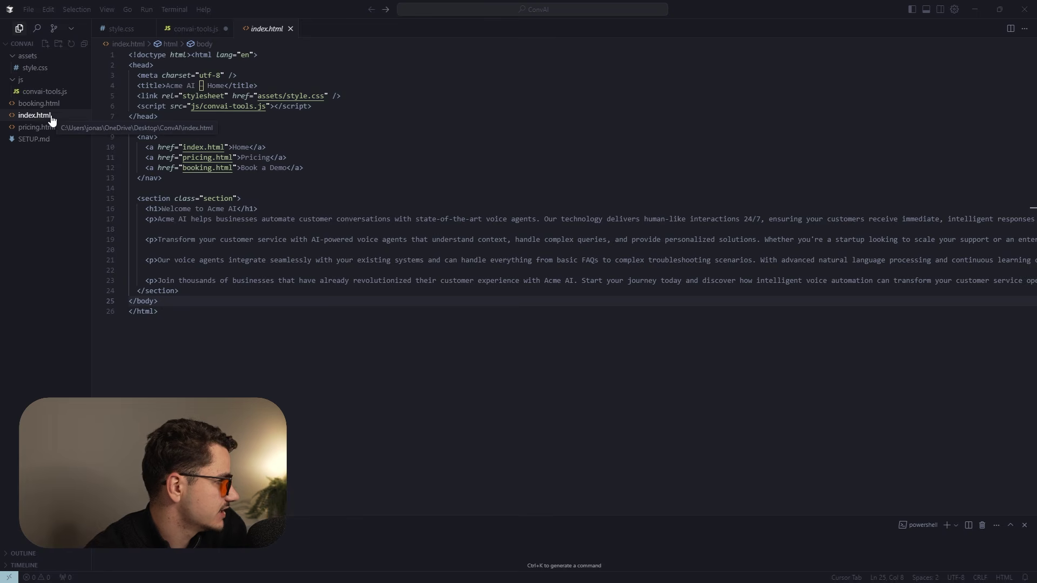
click(56, 127)
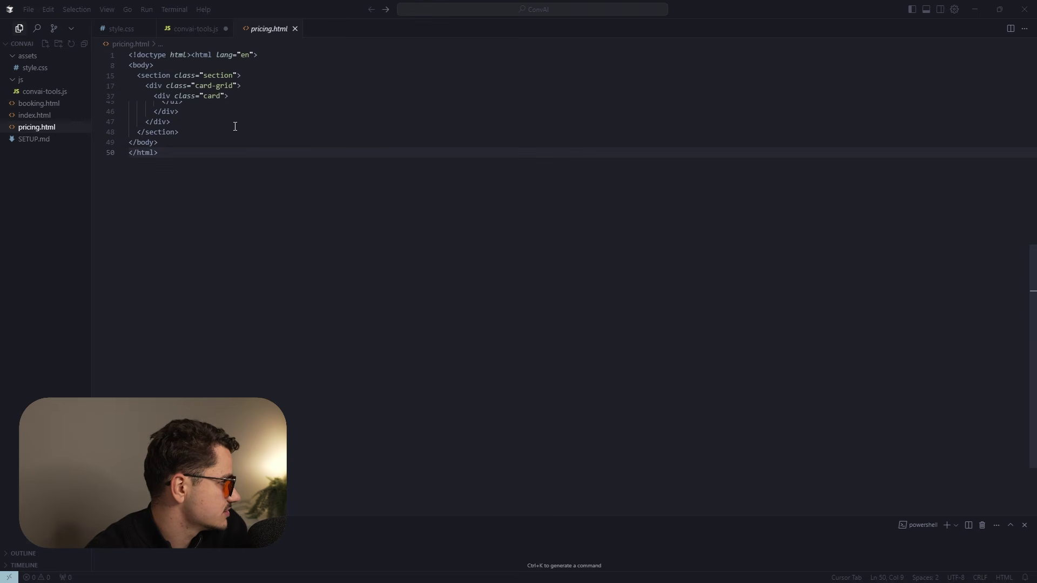
scroll(236, 126, up, 10)
Read the SETUP.md guide's quick setup and platform-specific installation instructions, from React and WordPress to the website builders.
click(54, 139)
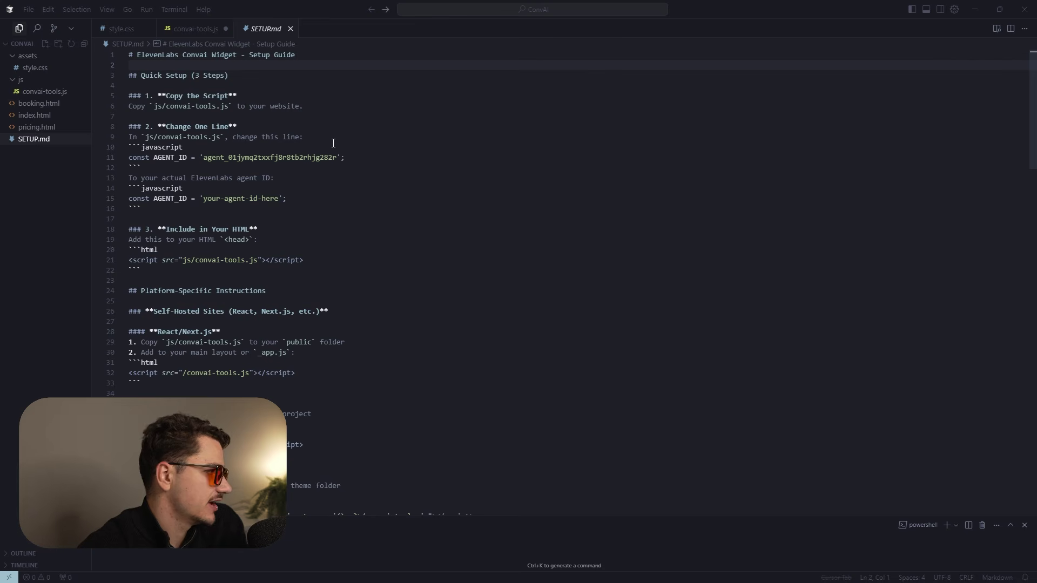
scroll(438, 270, down, 2)
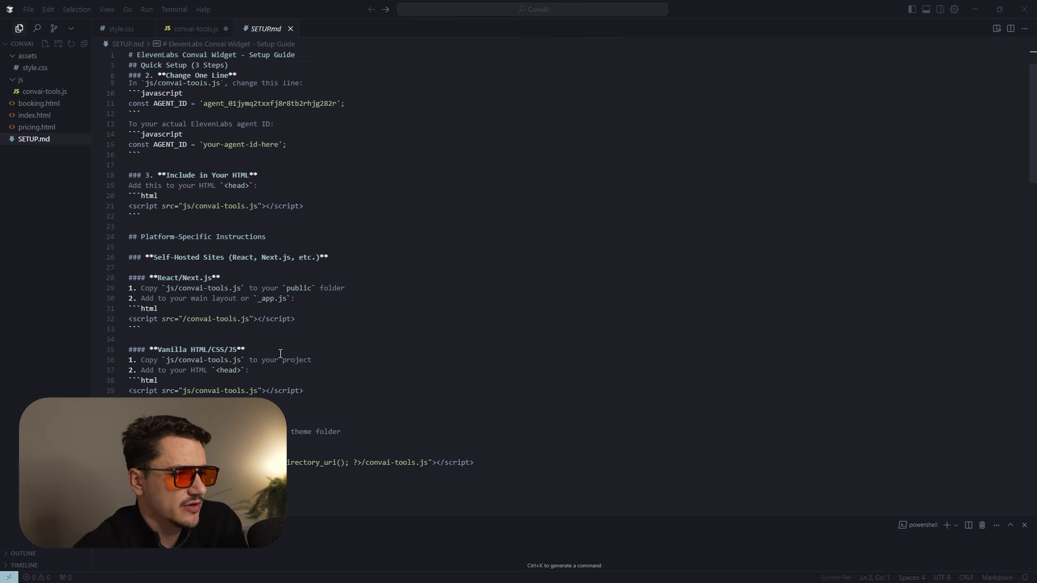
scroll(302, 327, down, 5)
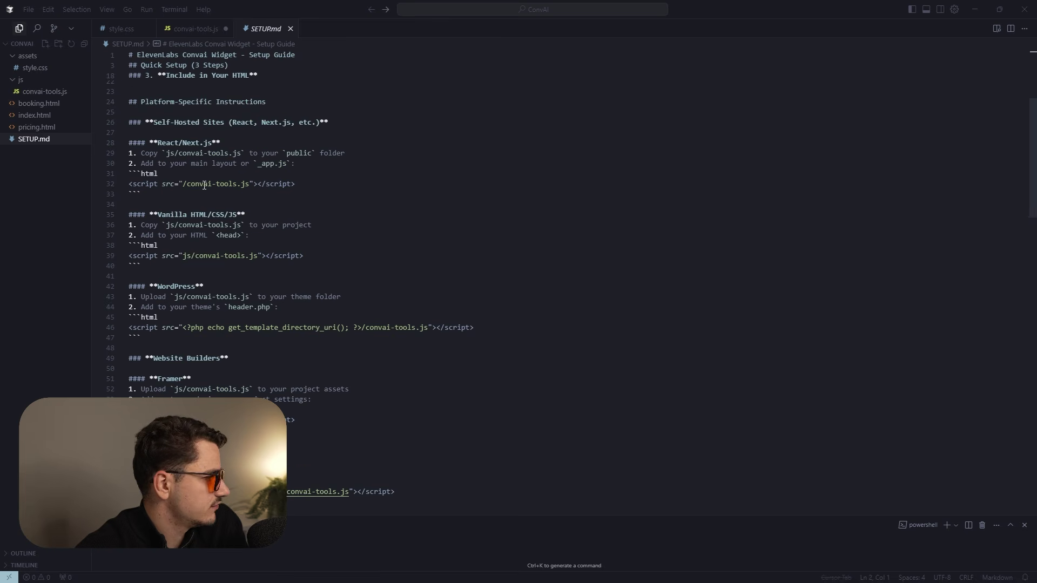
scroll(293, 248, down, 5)
scroll(293, 248, down, 4)
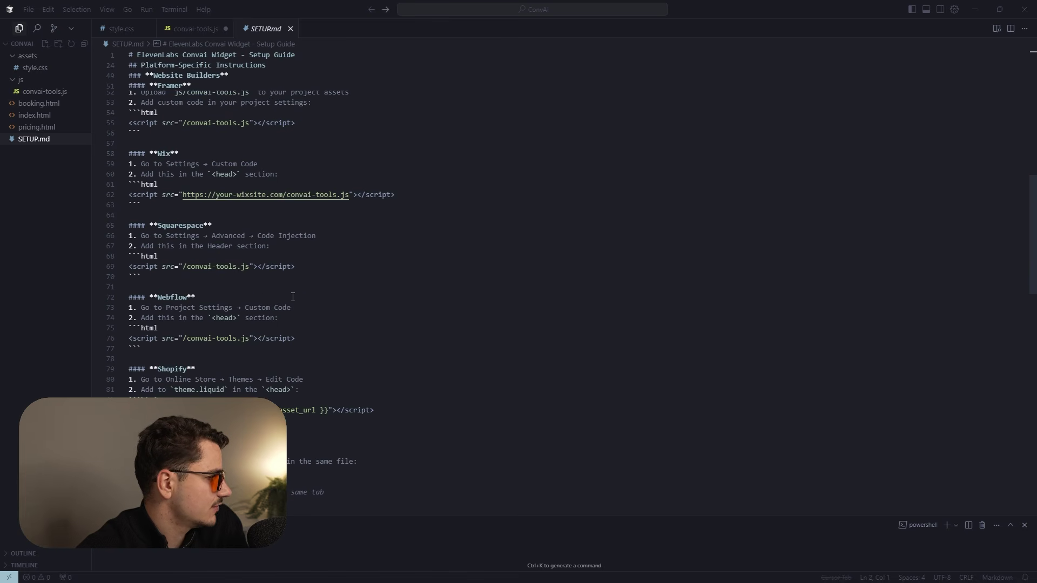
scroll(319, 213, up, 15)
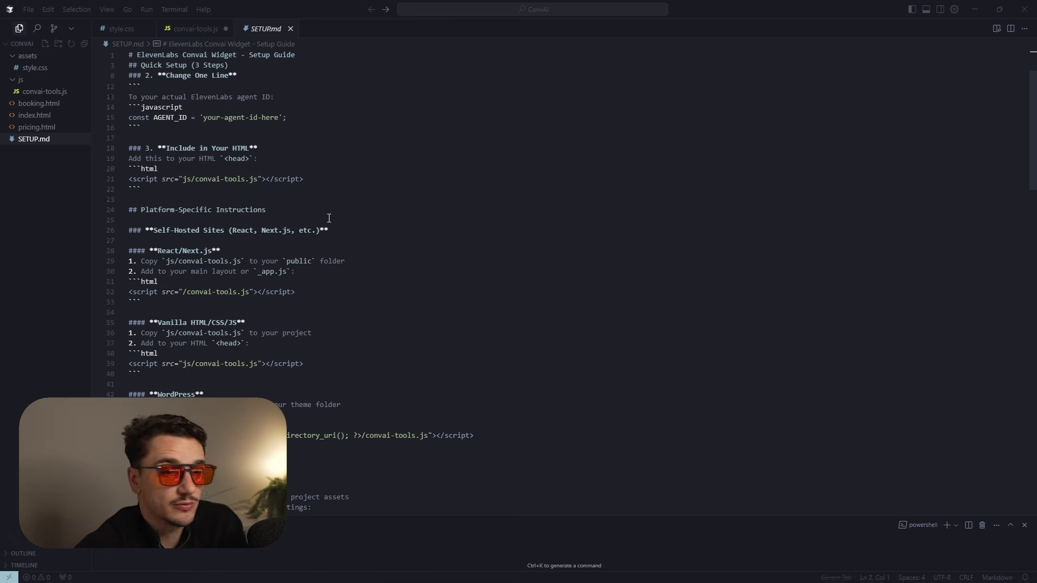
Set AGENT_ID in convai-tools.js to Sammy's copied agent ID and save the file.
click(45, 92)
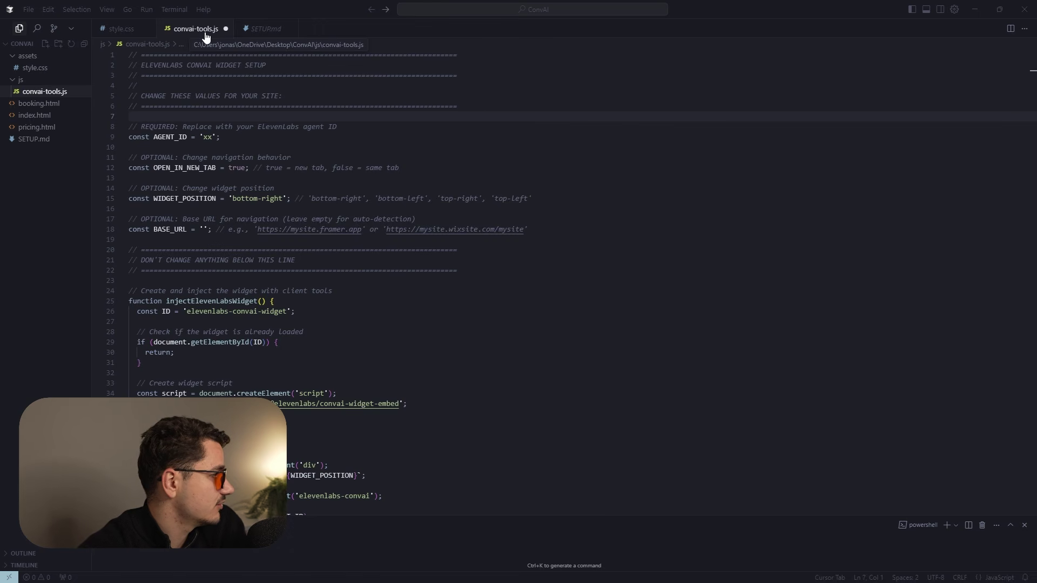
click(213, 135)
key(Tab)
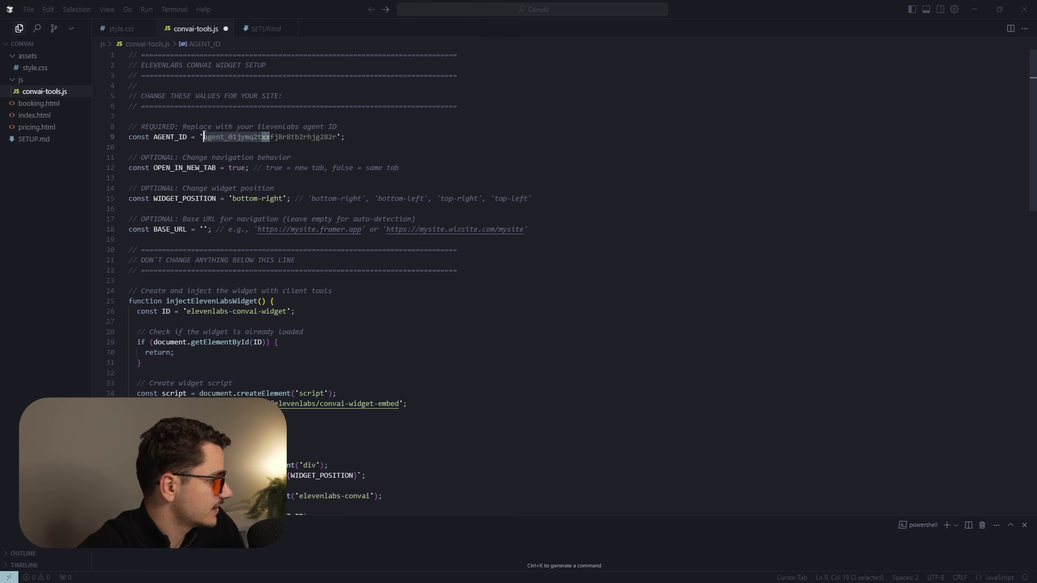
key(ctrl+s)
click(411, 147)
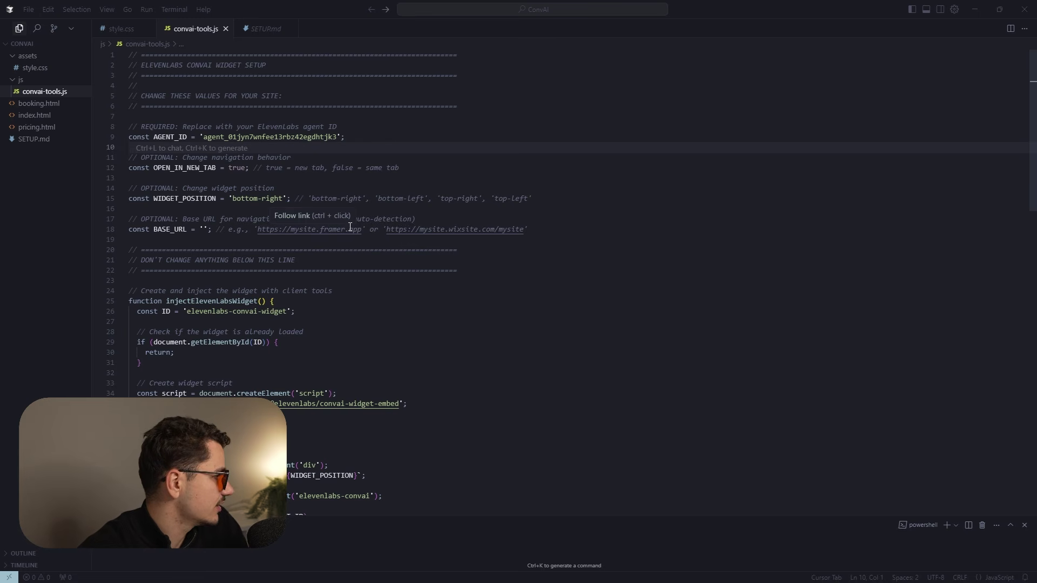
Start the local web server by rerunning the previous terminal command, and switch to the Acme AI site in the browser.
click(307, 535)
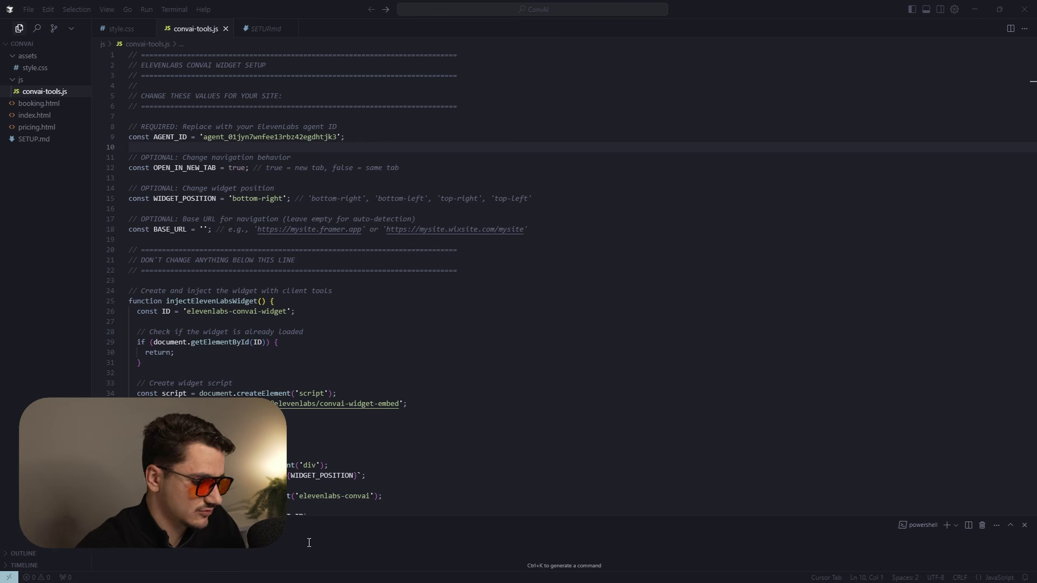
key(Up)
key(Return)
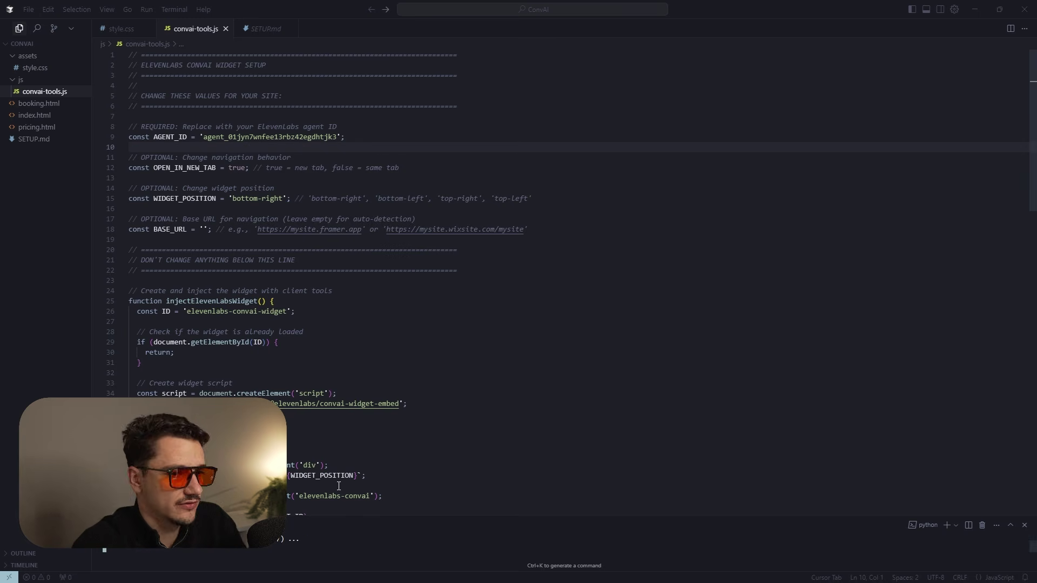
key(alt+Tab)
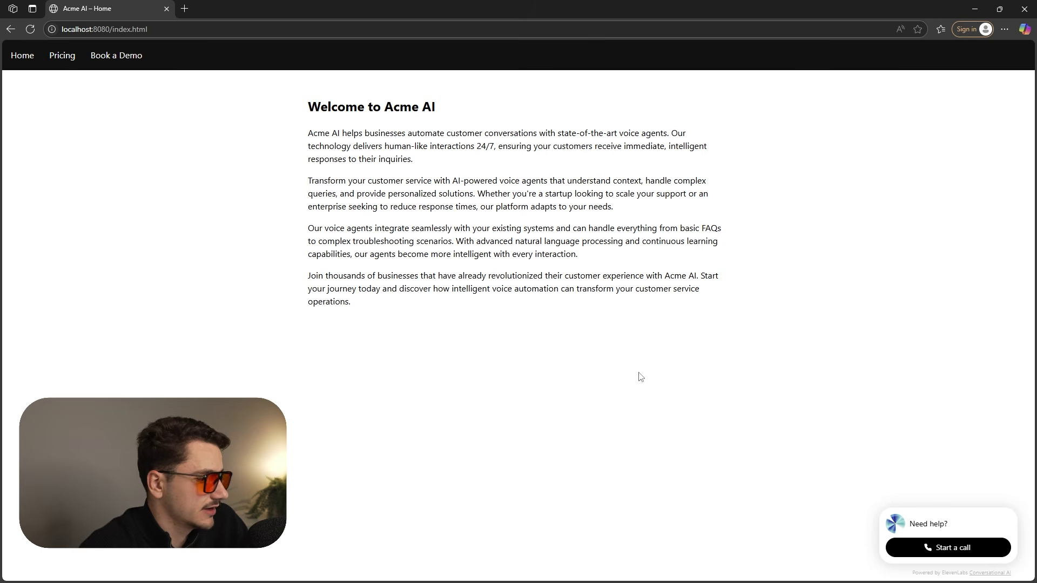
Browse the site's Home, Pricing and Book a Demo pages and return to the home page.
click(16, 59)
click(54, 57)
click(119, 58)
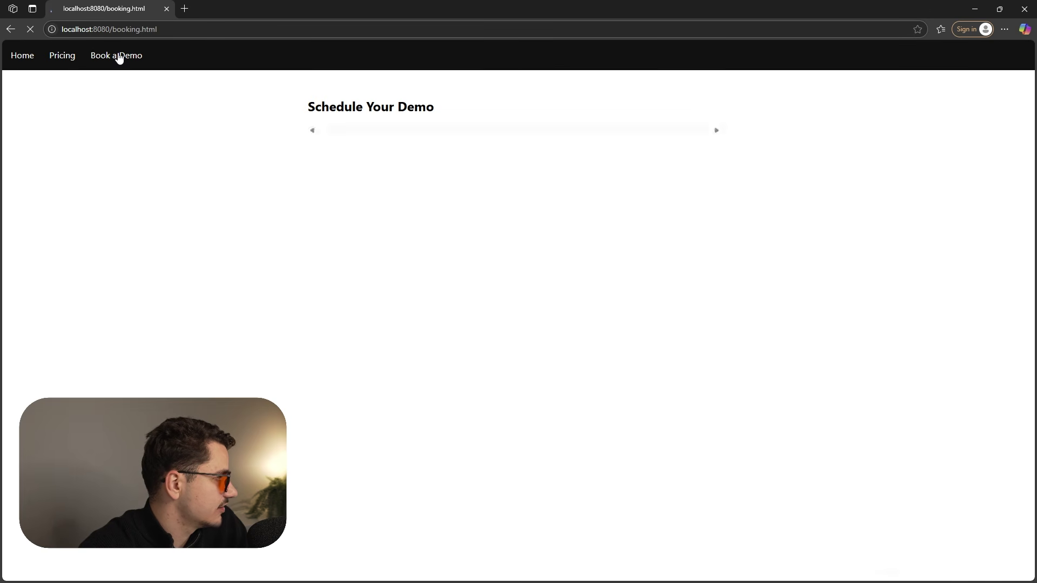
click(58, 57)
click(31, 59)
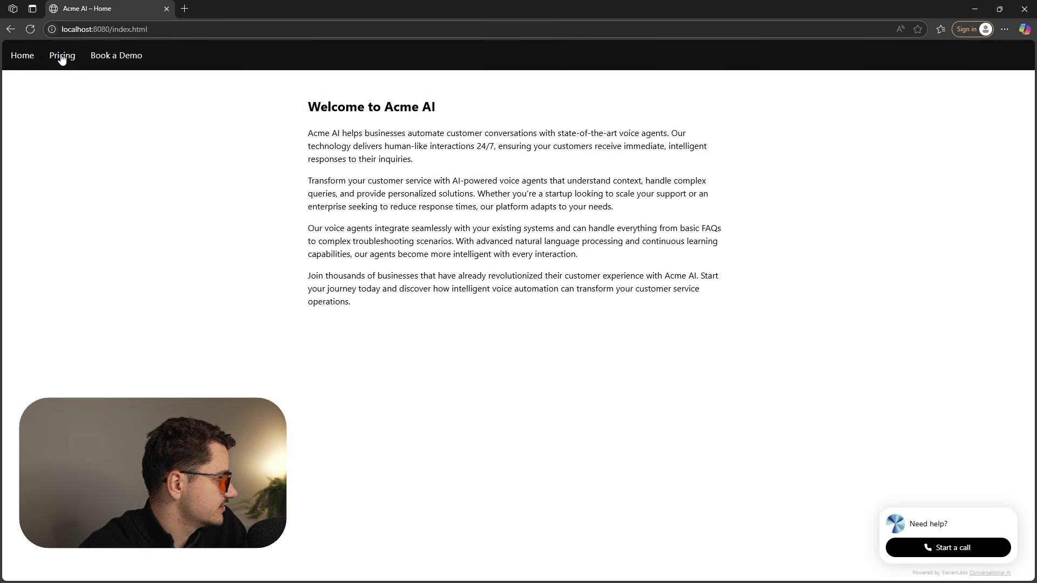
Test a call with Sammy from the home page widget, accepting its terms, and return to the Home tab to end it.
click(947, 547)
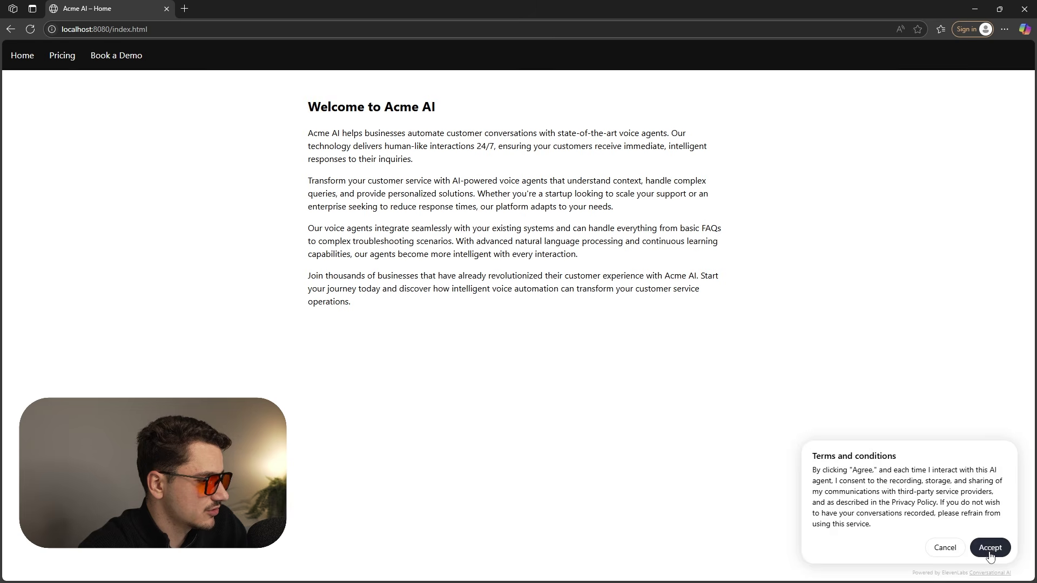
click(990, 548)
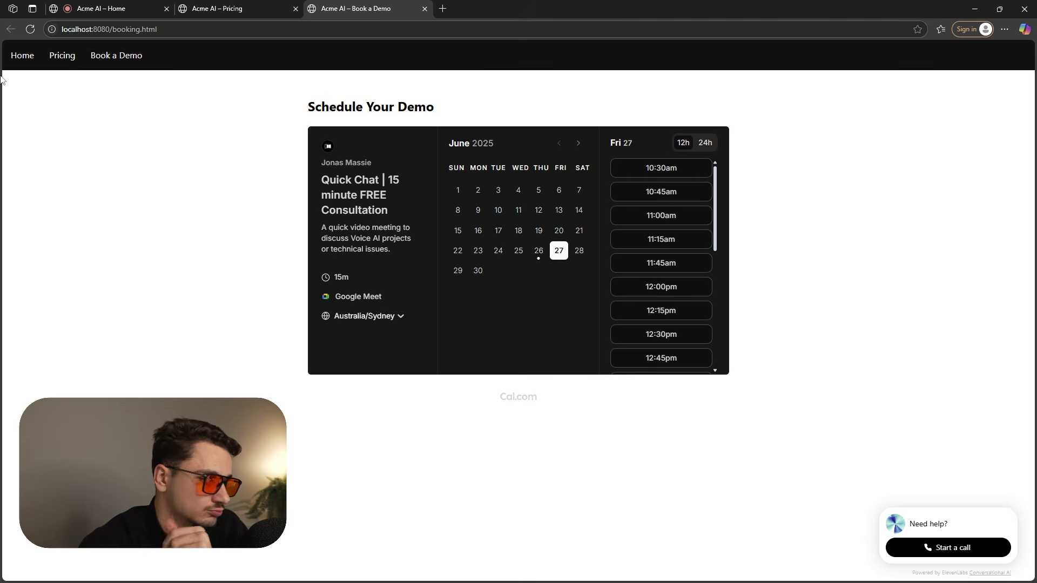
click(86, 8)
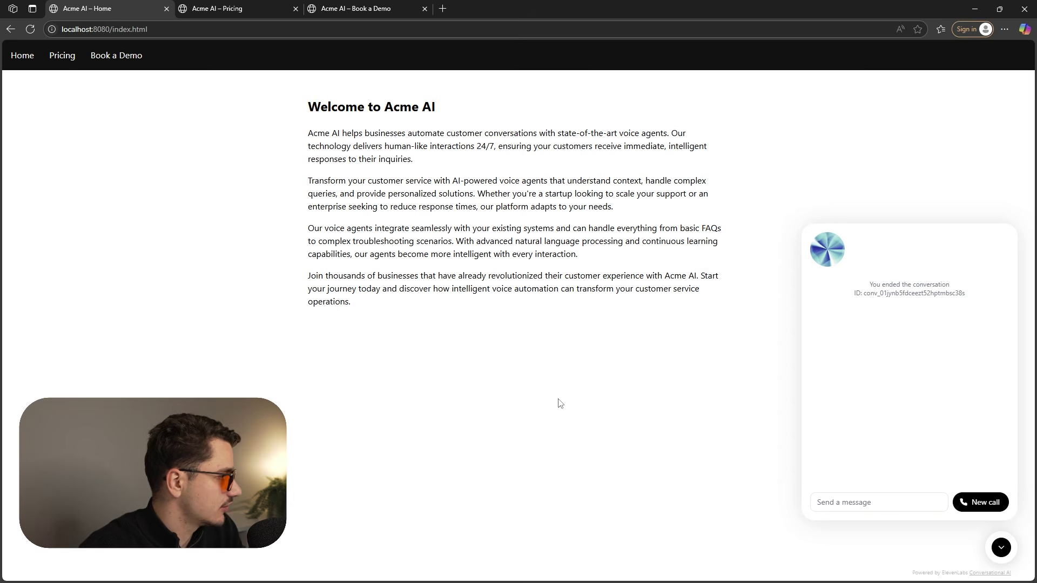
Switch to Cursor, examine the BASE_URL option and its Framer example in convai-tools.js, and reopen the SETUP.md guide.
key(alt+Tab)
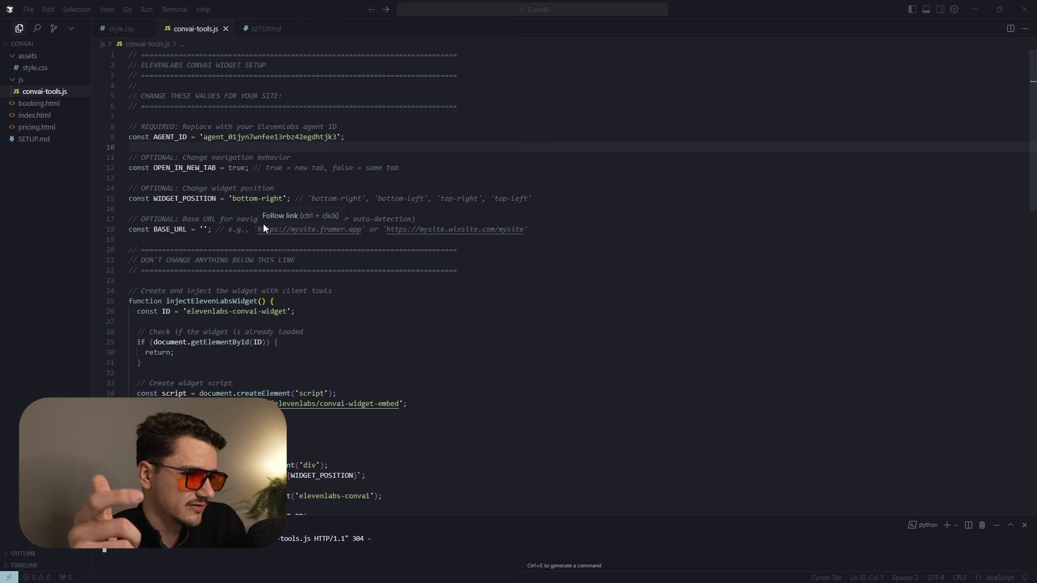
click(203, 229)
drag(257, 229, 361, 229)
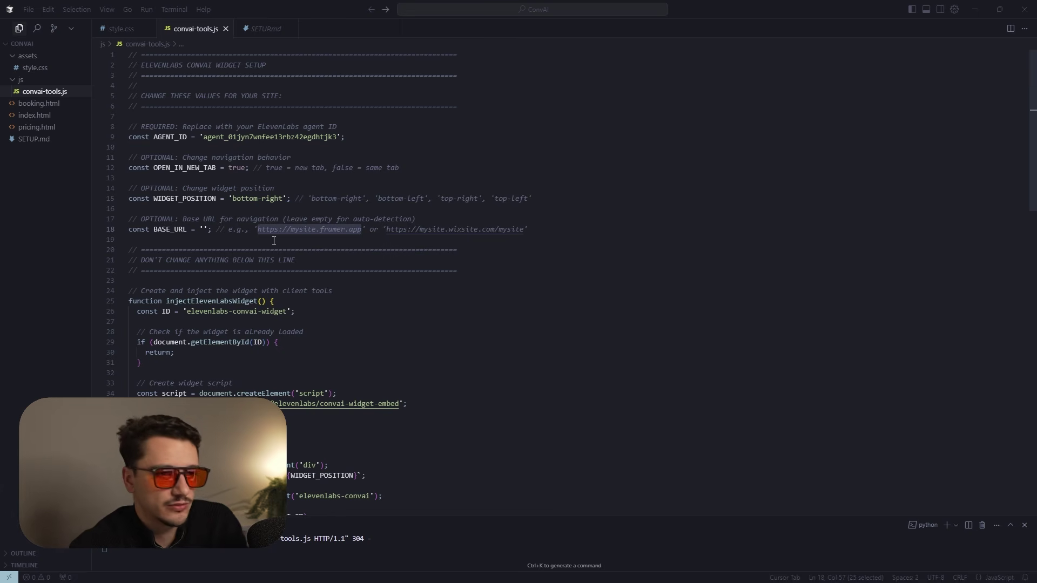
click(34, 138)
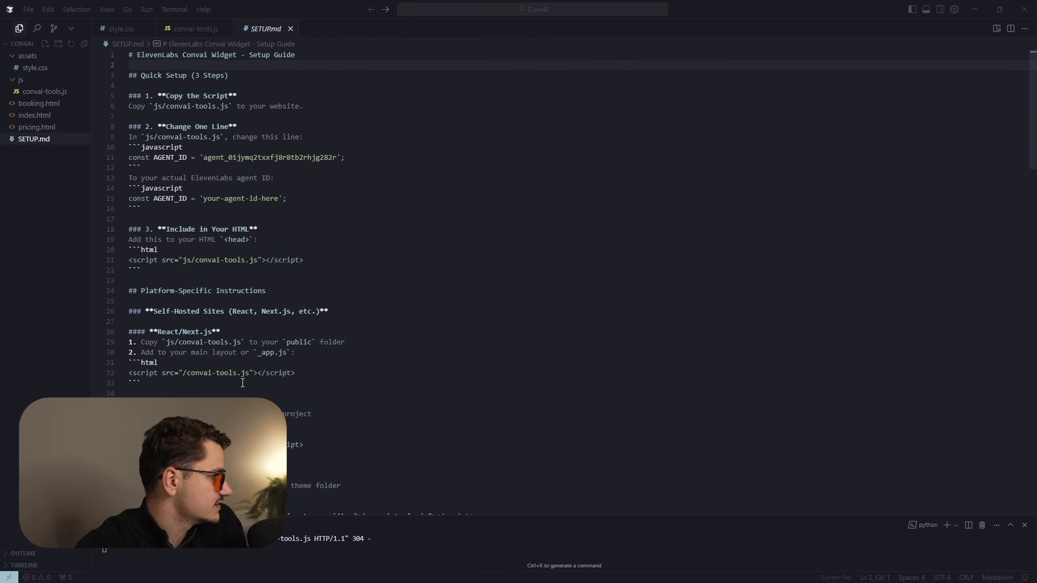